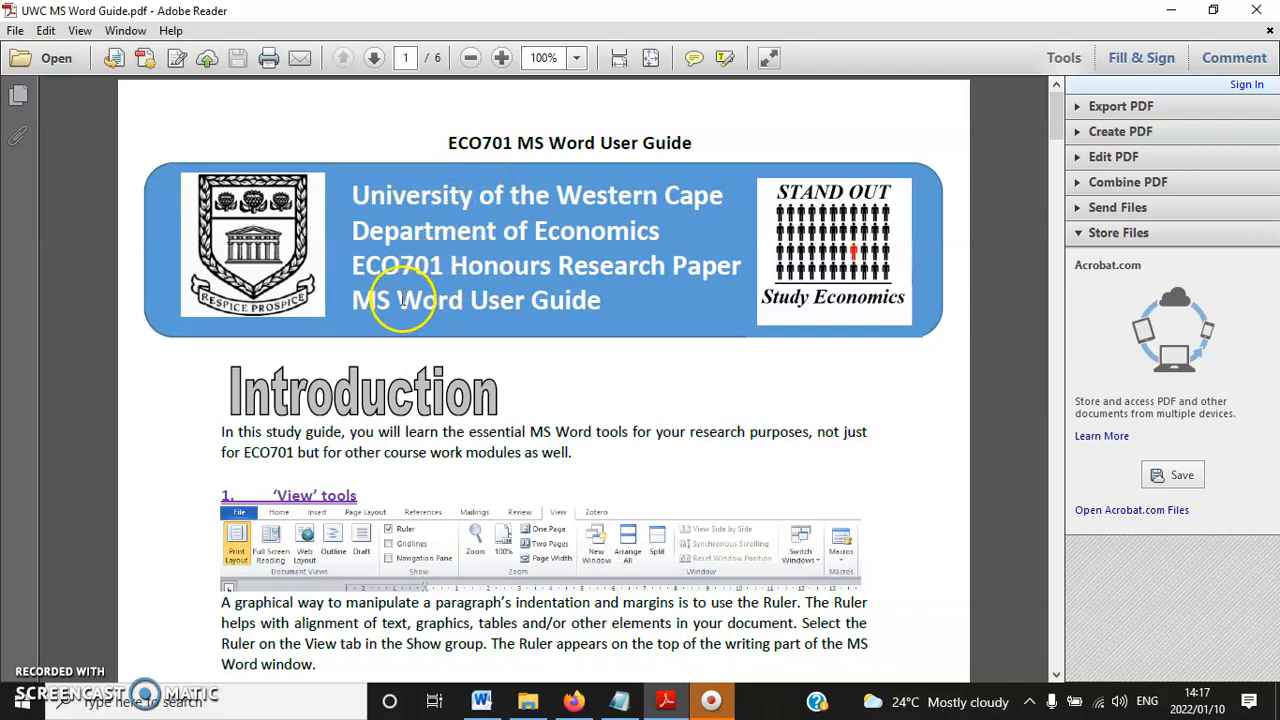
Skim the first two pages of the UWC MS Word Guide PDF and close the document.
{"action": "left_click_drag", "start_coordinate": [1058, 127], "coordinate": [1050, 230]}
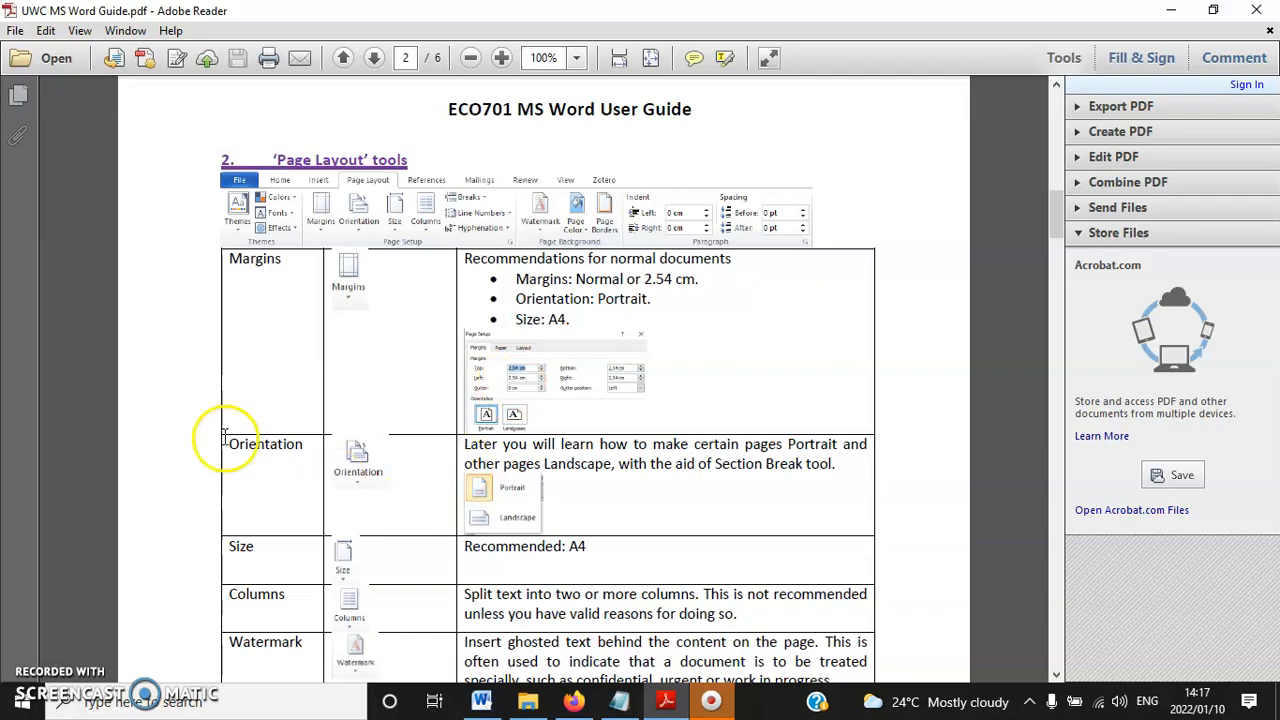
{"action": "mouse_move", "coordinate": [1062, 214]}
{"action": "left_mouse_down"}
{"action": "mouse_move", "coordinate": [1054, 280]}
{"action": "mouse_move", "coordinate": [1050, 200]}
{"action": "mouse_move", "coordinate": [1086, 126]}
{"action": "mouse_move", "coordinate": [1083, 565]}
{"action": "mouse_move", "coordinate": [1104, 640]}
{"action": "mouse_move", "coordinate": [1086, 668]}
{"action": "mouse_move", "coordinate": [1044, 229]}
{"action": "mouse_move", "coordinate": [1052, 125]}
{"action": "mouse_move", "coordinate": [1080, 57]}
{"action": "left_mouse_up"}
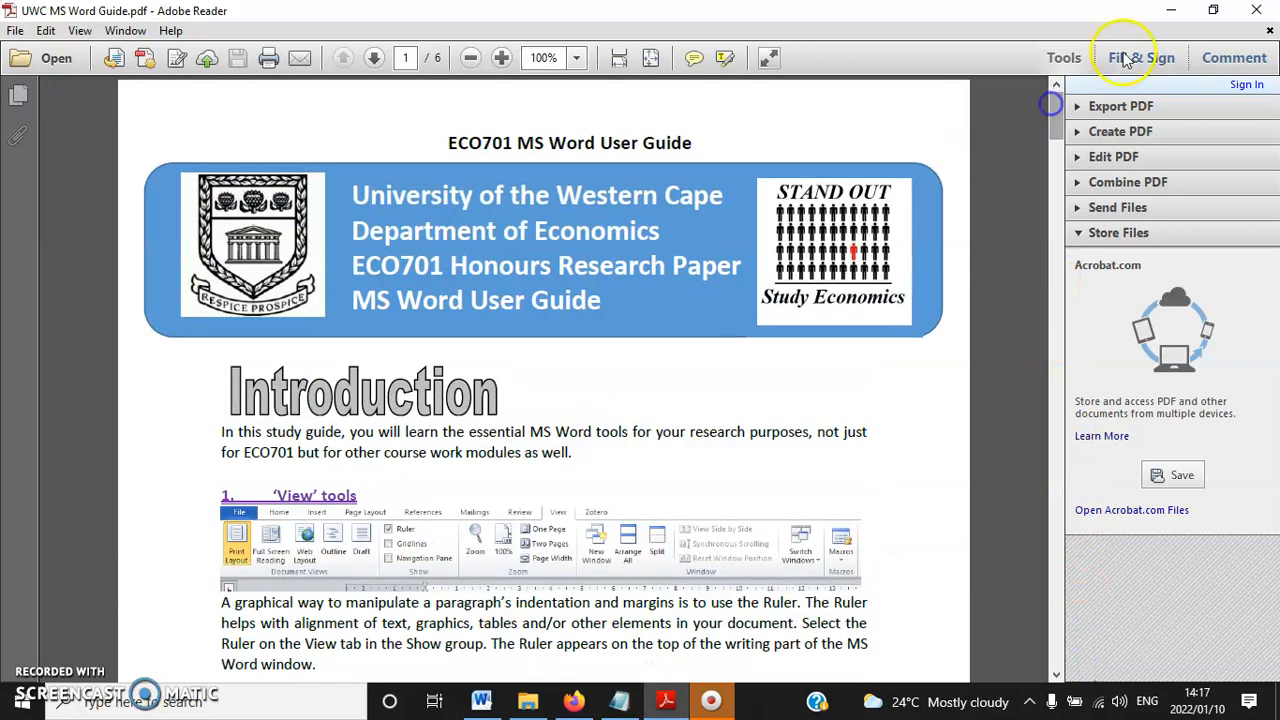
{"action": "left_click", "coordinate": [1270, 33]}
Switch to the Plan notes in Notepad and review the four section headings, from MS Word selected tools to Stata regressions.
{"action": "left_click", "coordinate": [619, 701]}
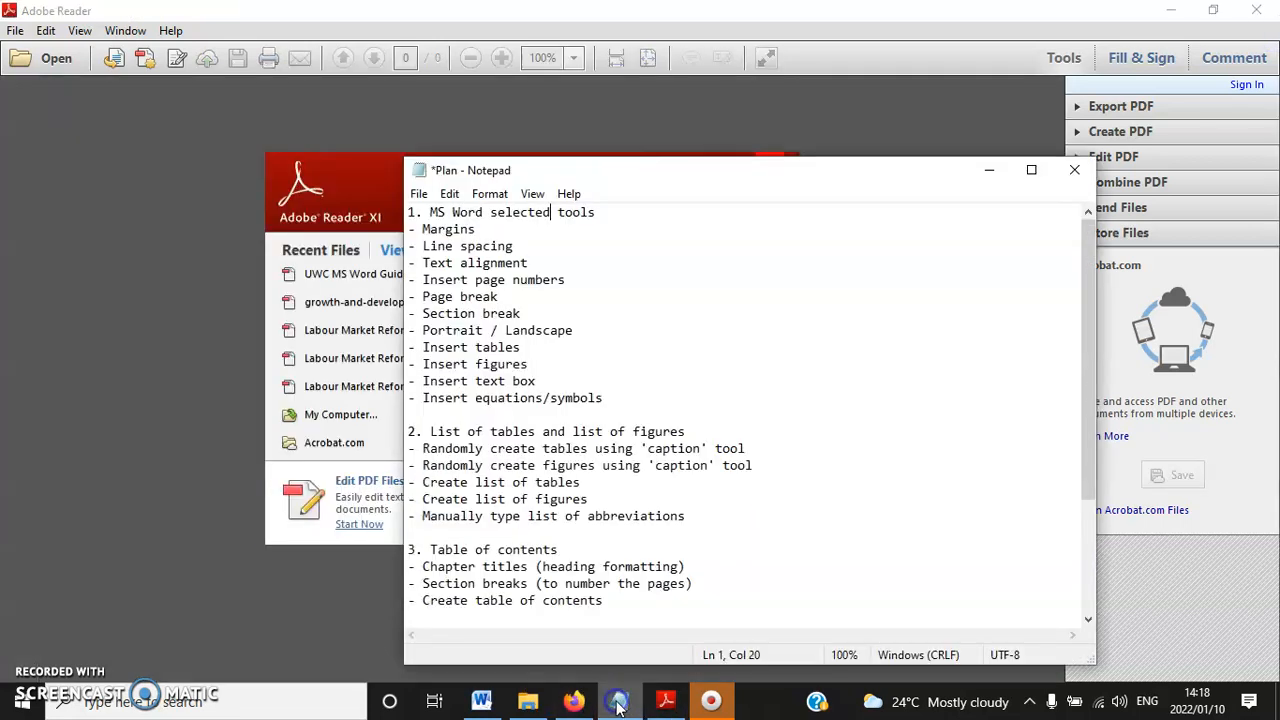
{"action": "left_click", "coordinate": [608, 397]}
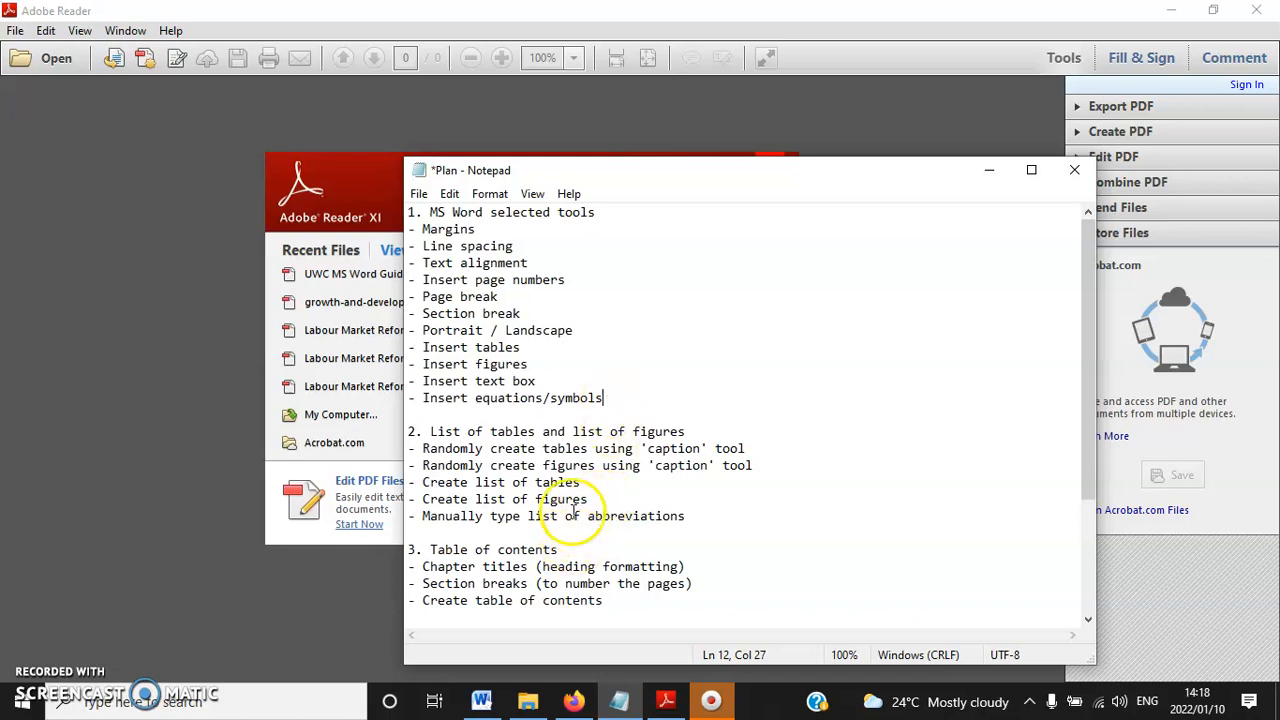
{"action": "left_click_drag", "start_coordinate": [592, 170], "coordinate": [598, 104]}
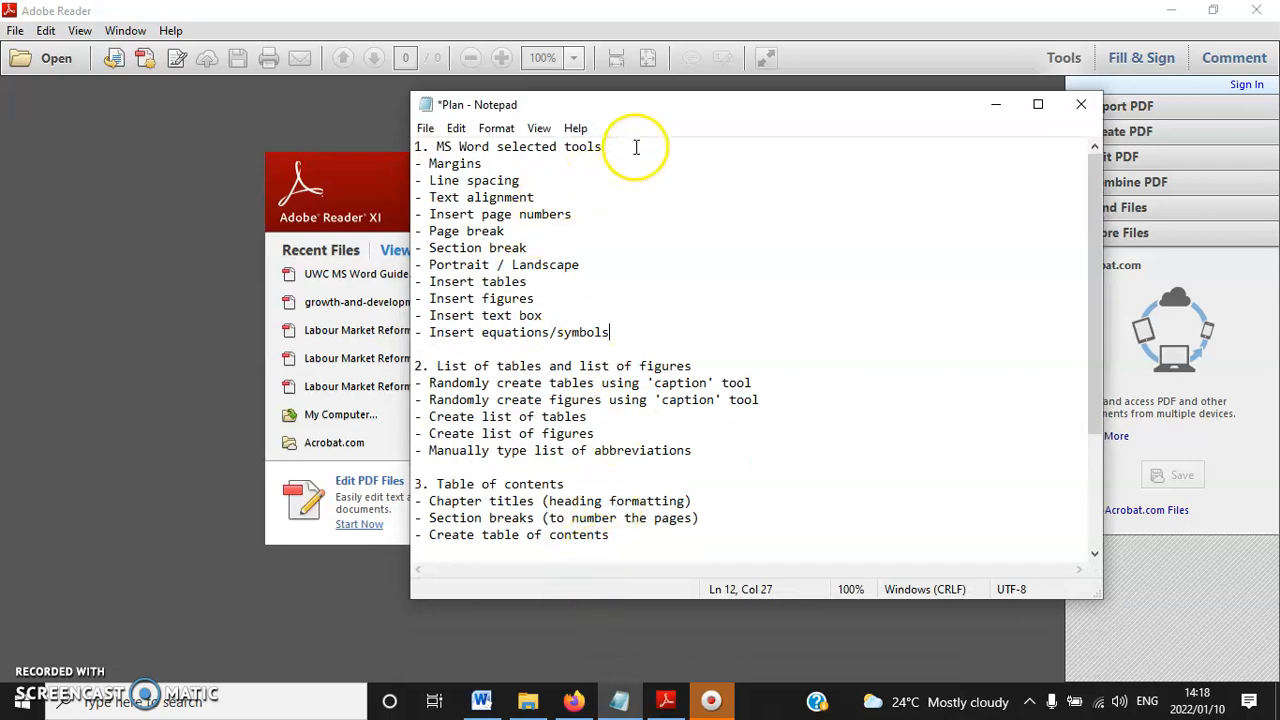
{"action": "left_click_drag", "start_coordinate": [635, 148], "coordinate": [393, 145]}
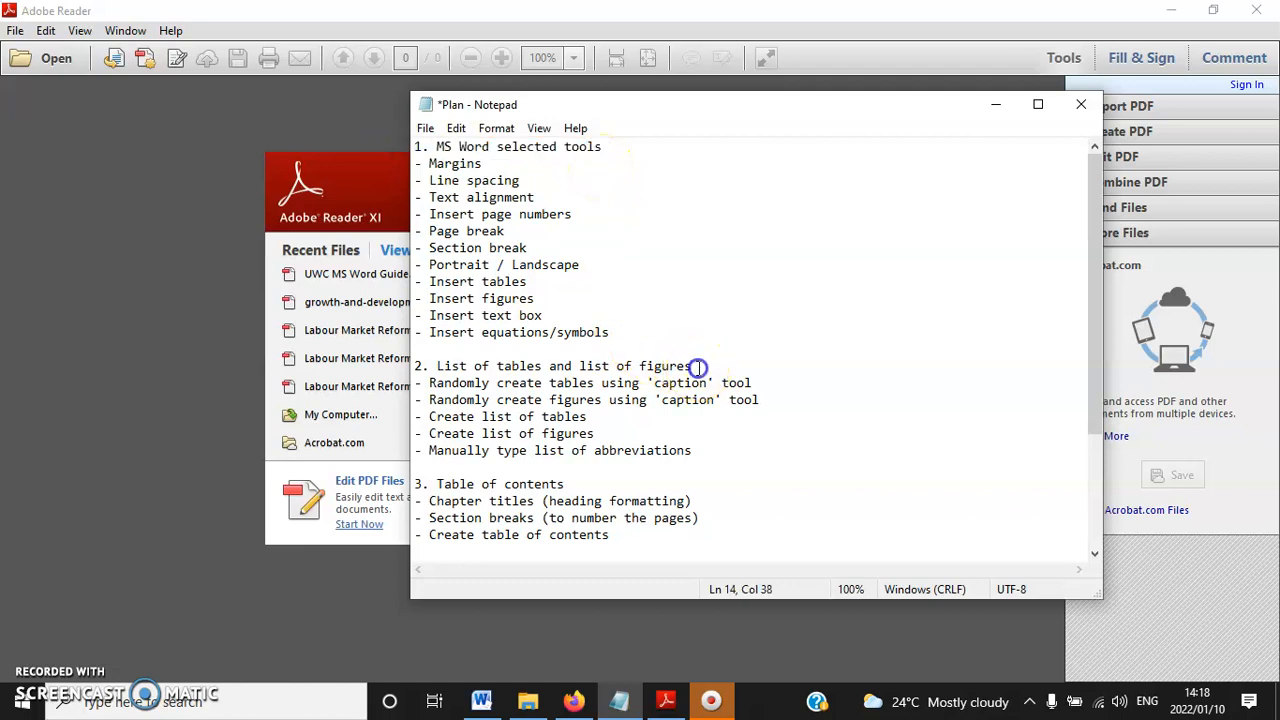
{"action": "left_click_drag", "start_coordinate": [693, 366], "coordinate": [400, 368]}
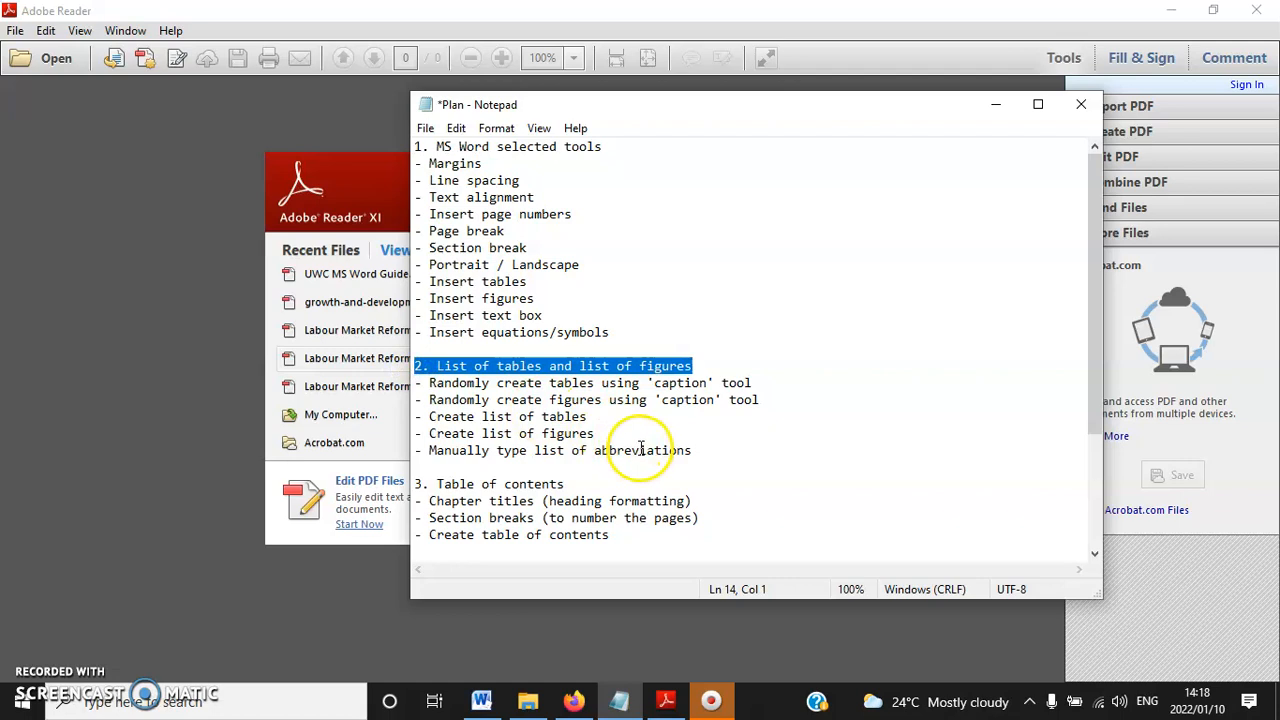
{"action": "left_click_drag", "start_coordinate": [565, 484], "coordinate": [385, 482]}
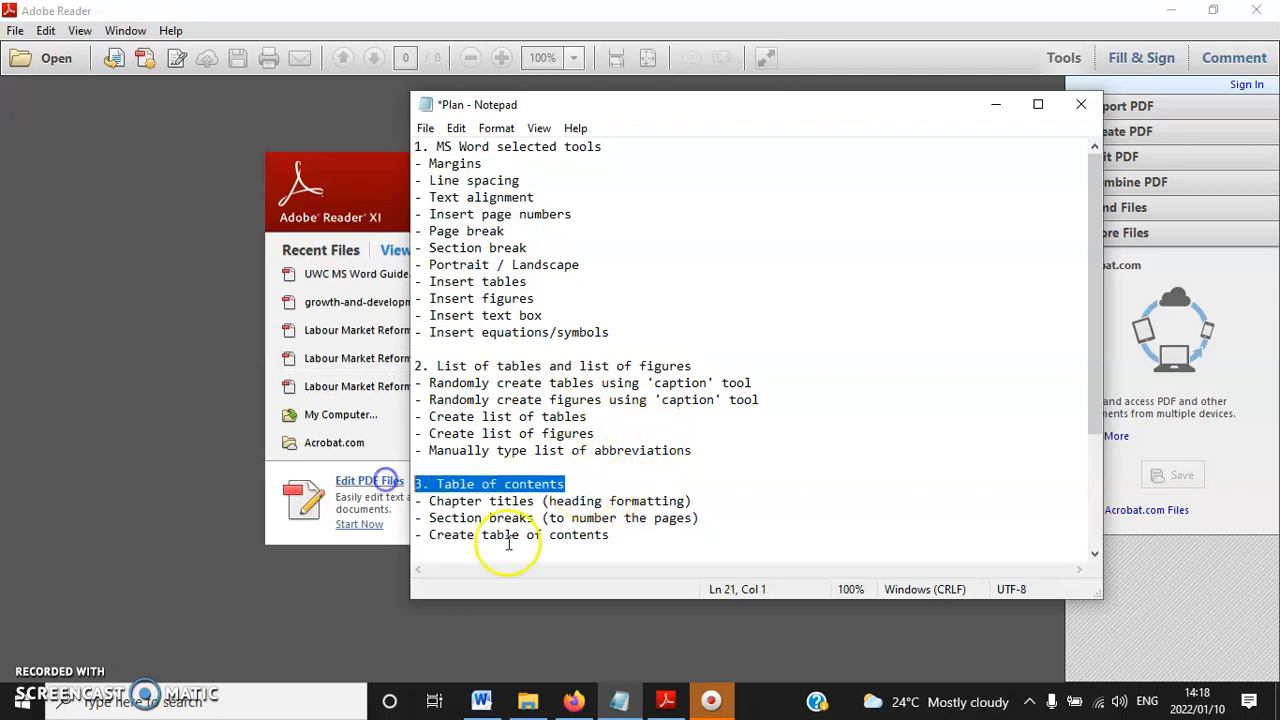
{"action": "left_click_drag", "start_coordinate": [532, 600], "coordinate": [532, 651]}
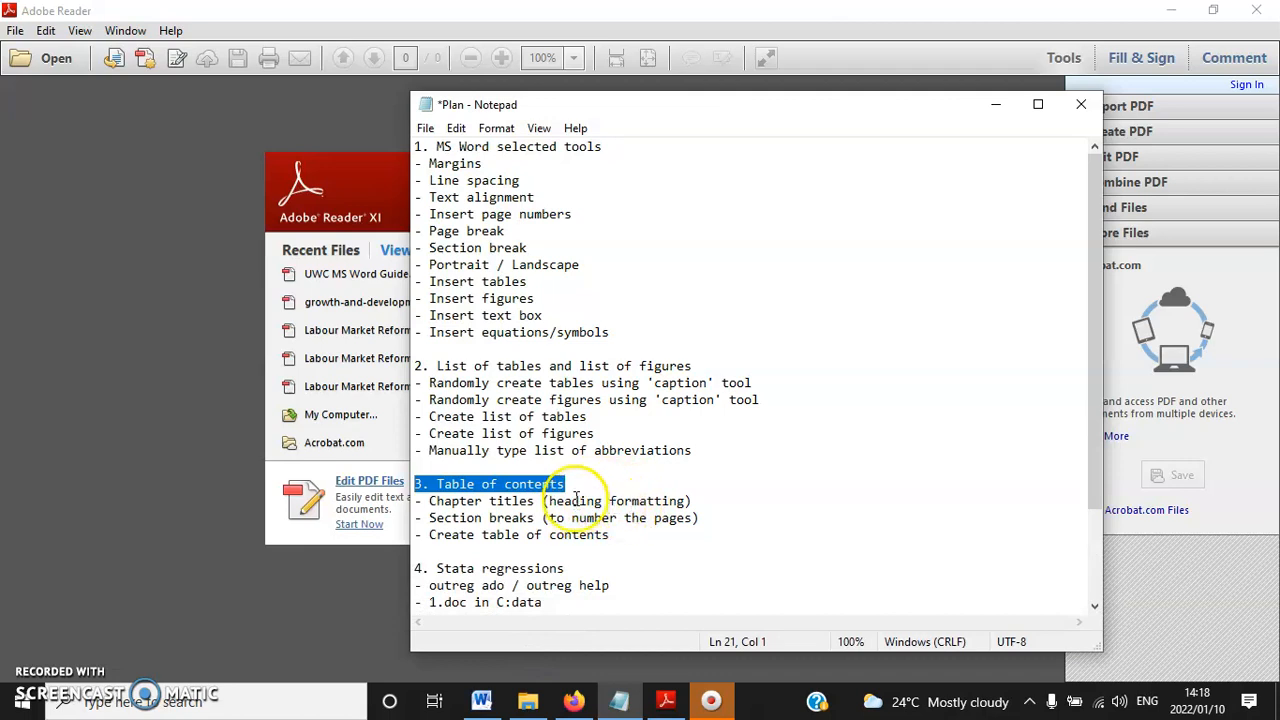
{"action": "scroll", "coordinate": [585, 495], "scroll_direction": "down", "scroll_amount": 1}
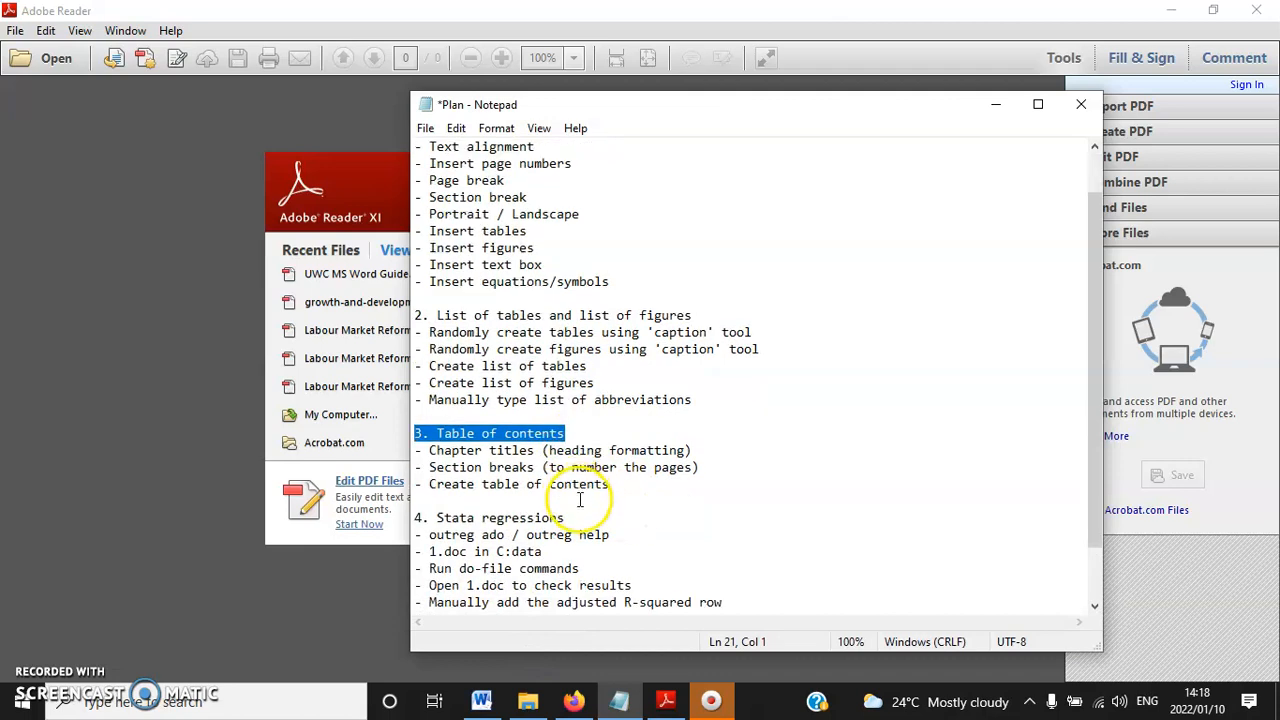
{"action": "left_click_drag", "start_coordinate": [575, 517], "coordinate": [412, 518]}
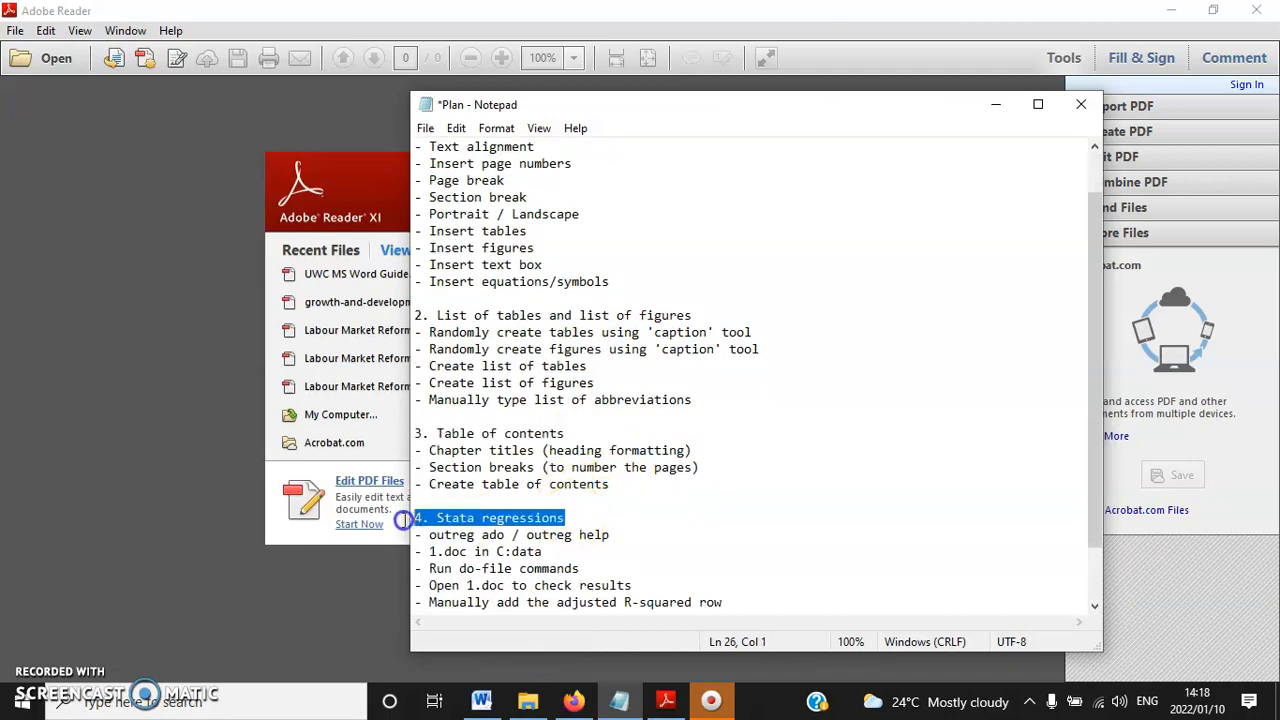
{"action": "left_click", "coordinate": [602, 515]}
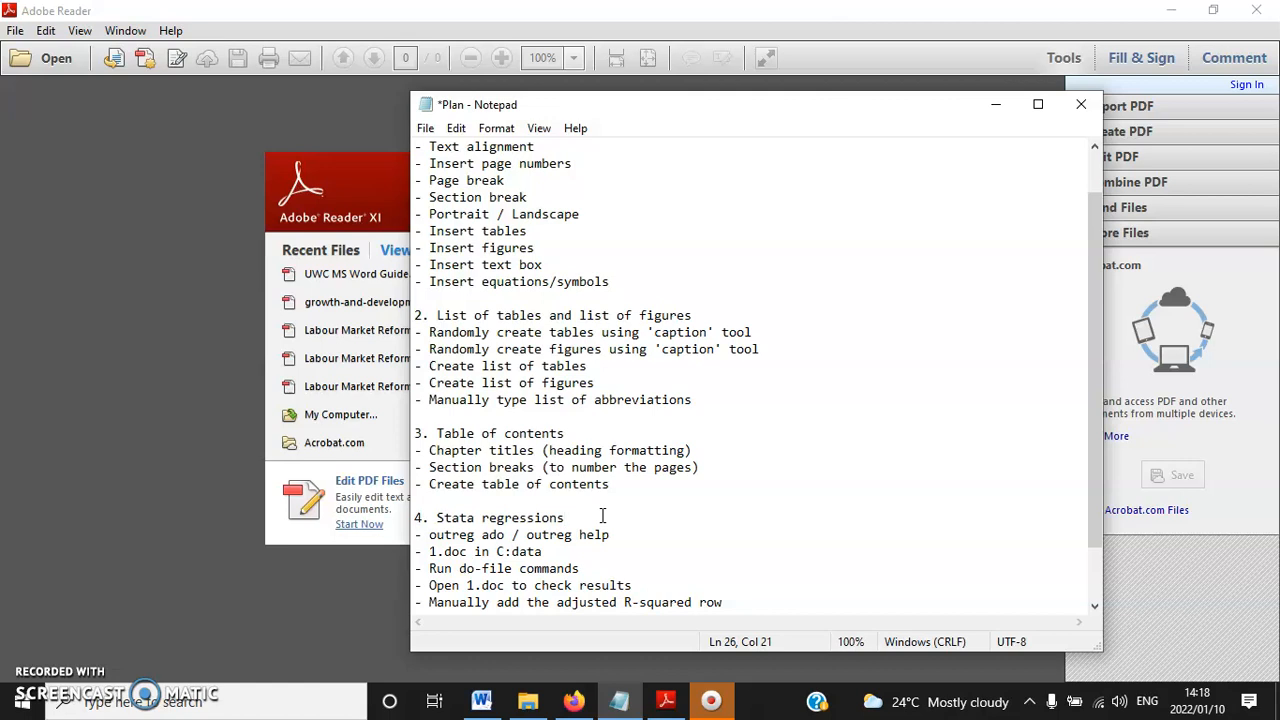
Review the Stata regressions items in the plan and return to the Margins item in section 1.
{"action": "scroll", "coordinate": [597, 550], "scroll_direction": "up", "scroll_amount": 1}
{"action": "scroll", "coordinate": [597, 550], "scroll_direction": "down", "scroll_amount": 2}
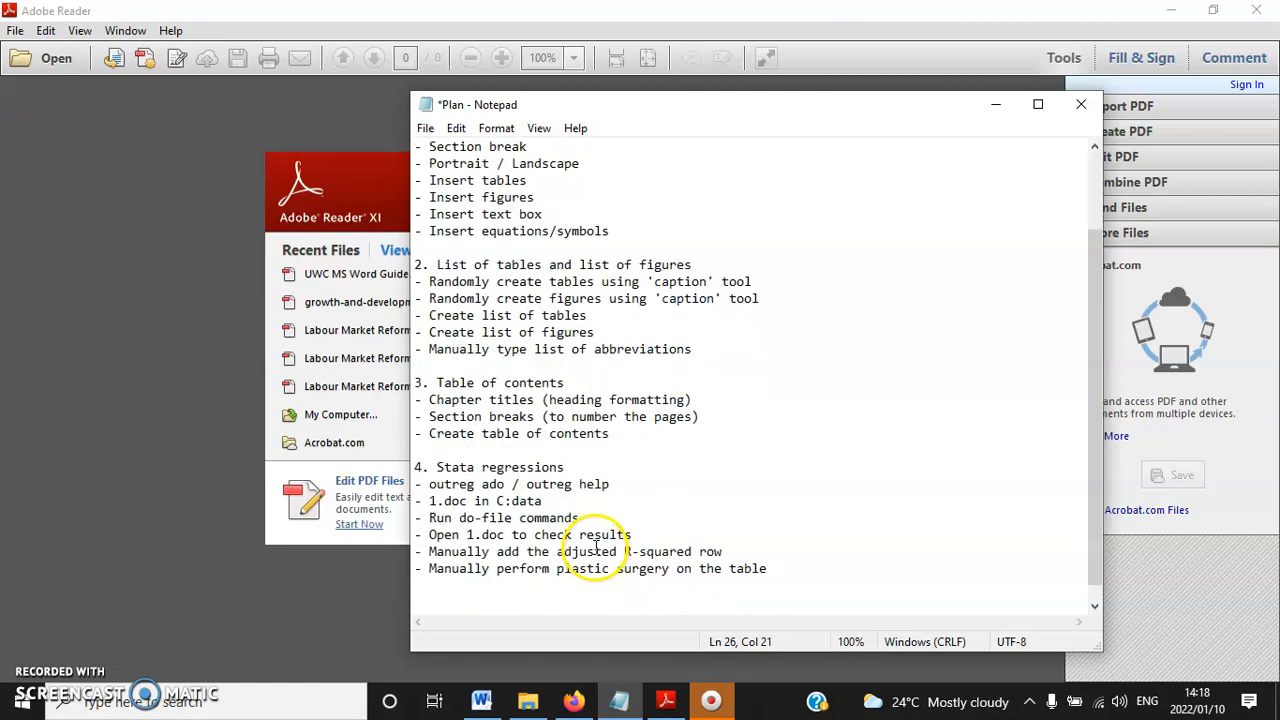
{"action": "scroll", "coordinate": [597, 548], "scroll_direction": "up", "scroll_amount": 2}
{"action": "scroll", "coordinate": [588, 548], "scroll_direction": "down", "scroll_amount": 3}
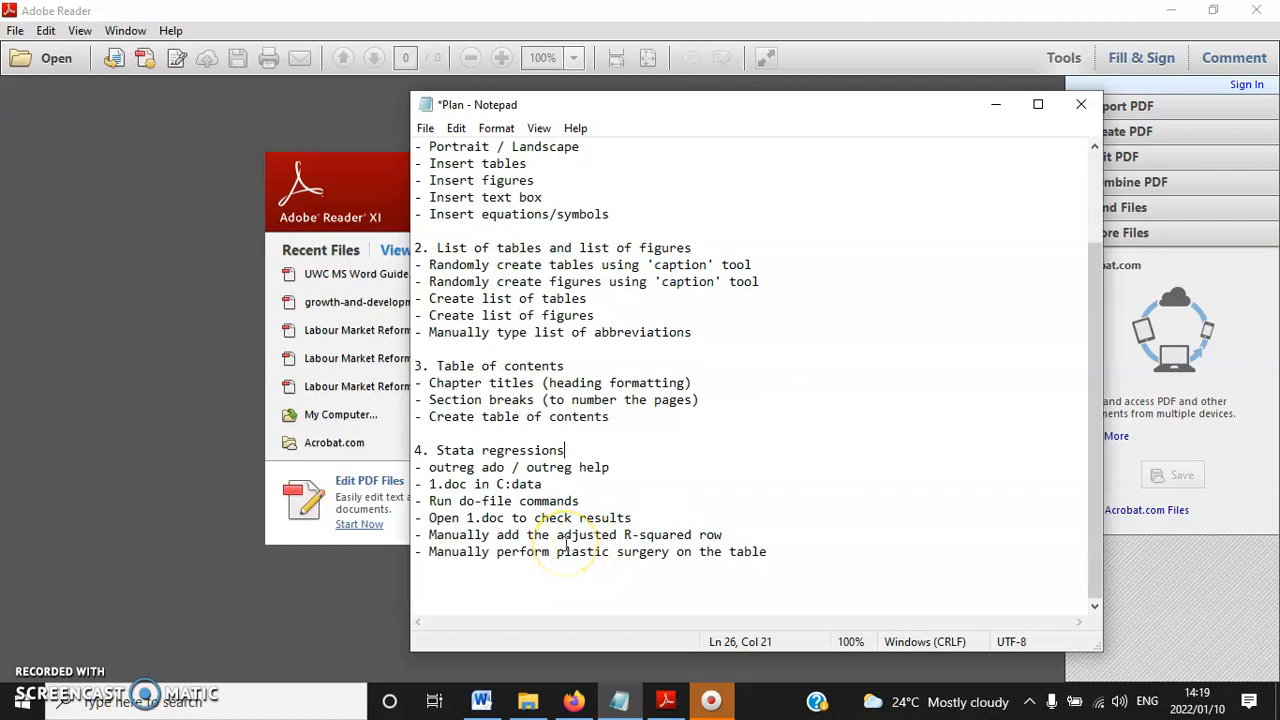
{"action": "left_click_drag", "start_coordinate": [785, 560], "coordinate": [388, 450]}
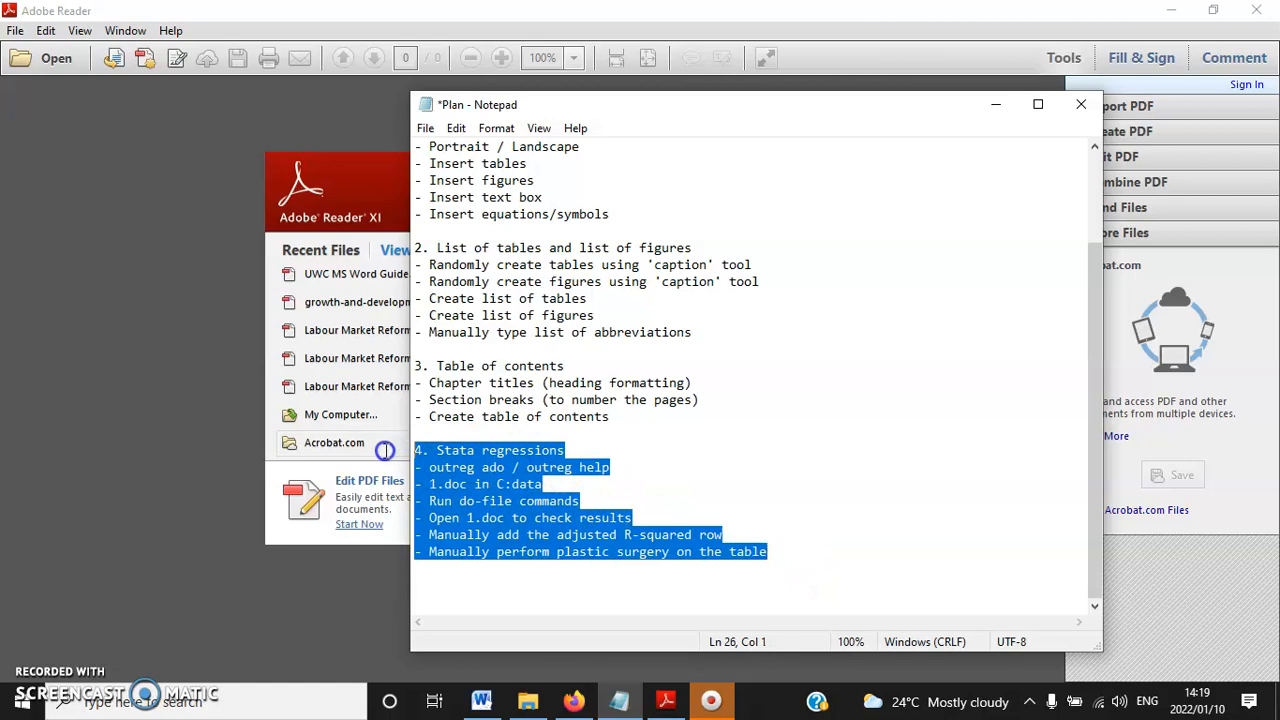
{"action": "left_click", "coordinate": [558, 474]}
{"action": "left_click_drag", "start_coordinate": [785, 557], "coordinate": [386, 447]}
{"action": "left_click", "coordinate": [658, 514]}
{"action": "scroll", "coordinate": [658, 512], "scroll_direction": "up", "scroll_amount": 3}
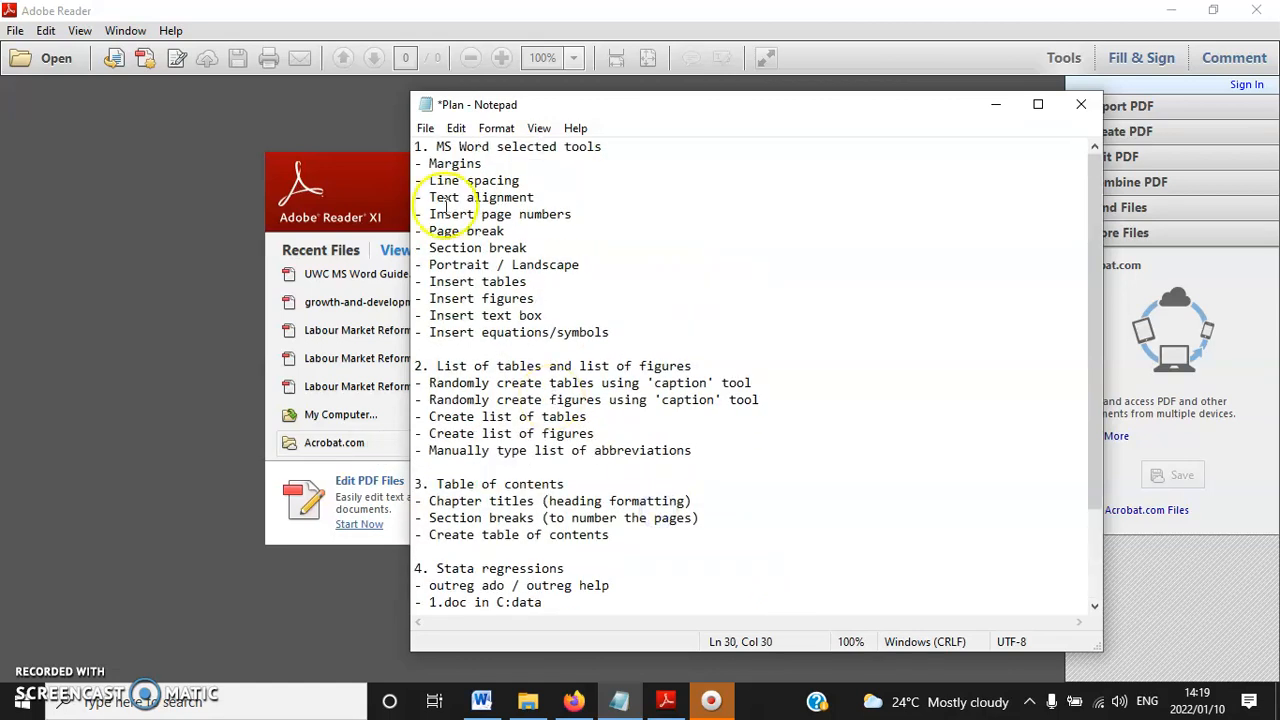
{"action": "left_click", "coordinate": [516, 160]}
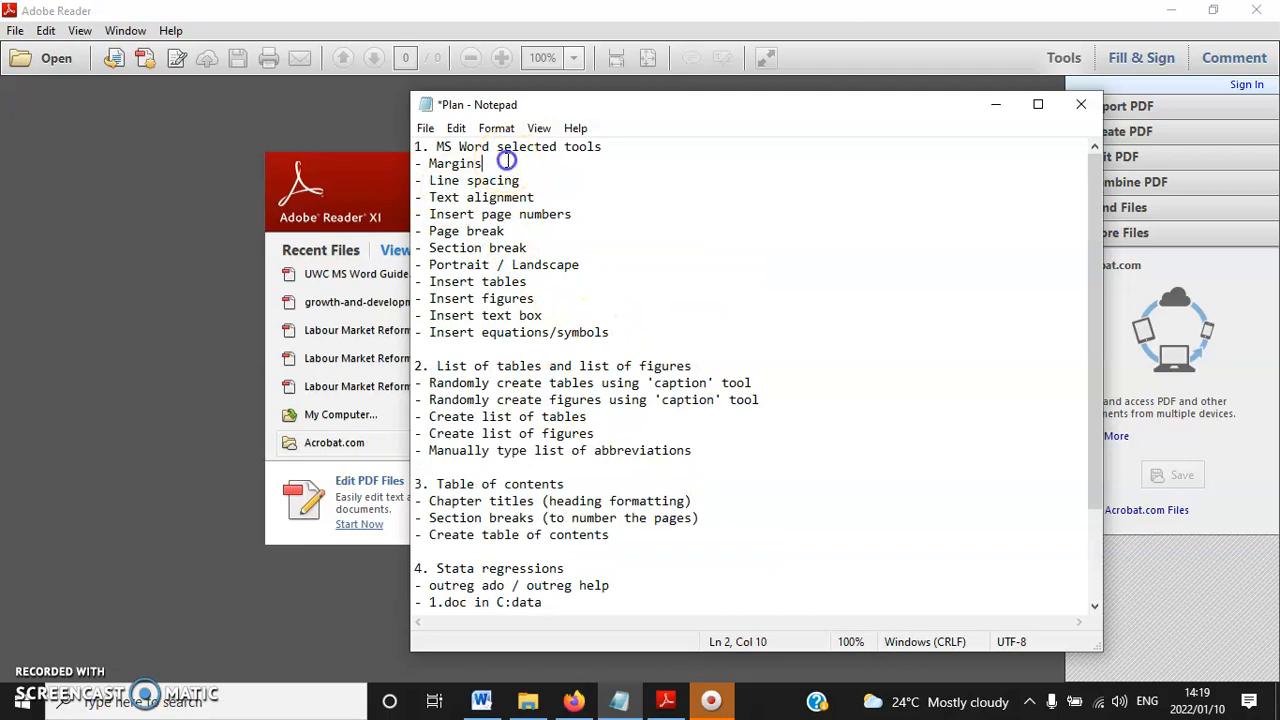
Switch to the blank Word document and enter "Hello, how are you? I am fine".
{"action": "left_click", "coordinate": [481, 700]}
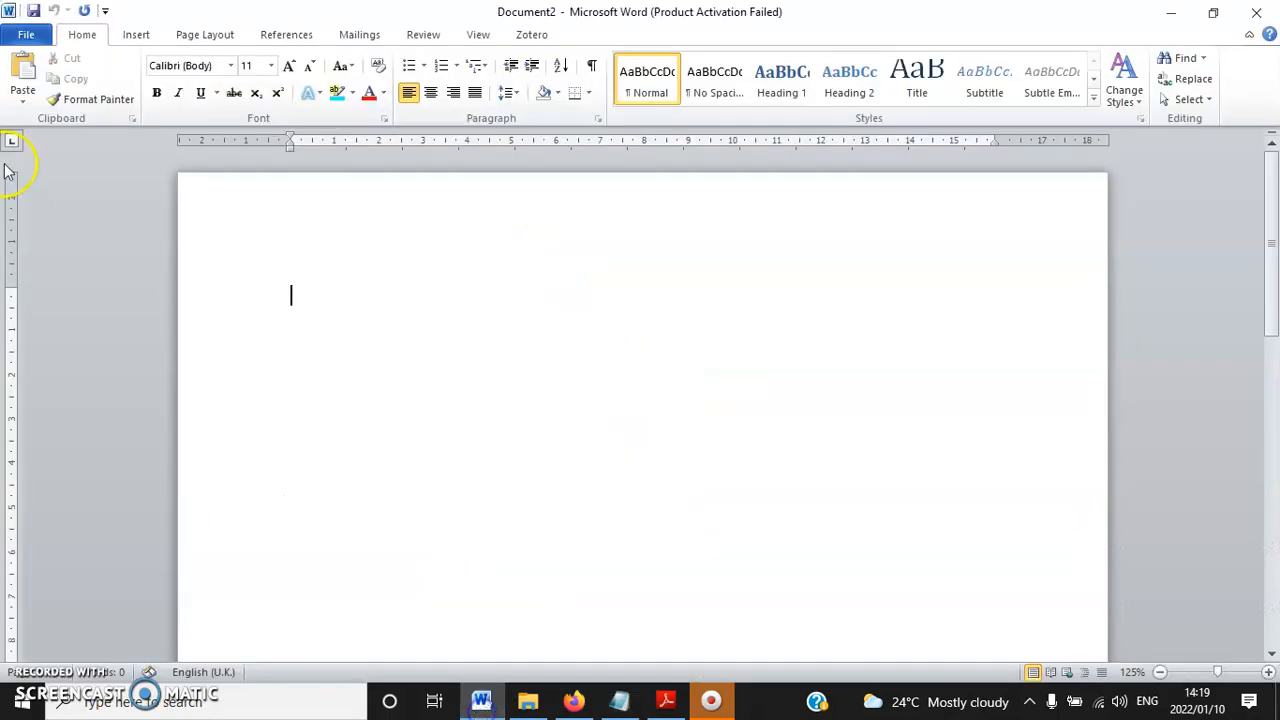
{"action": "double_click", "coordinate": [335, 287]}
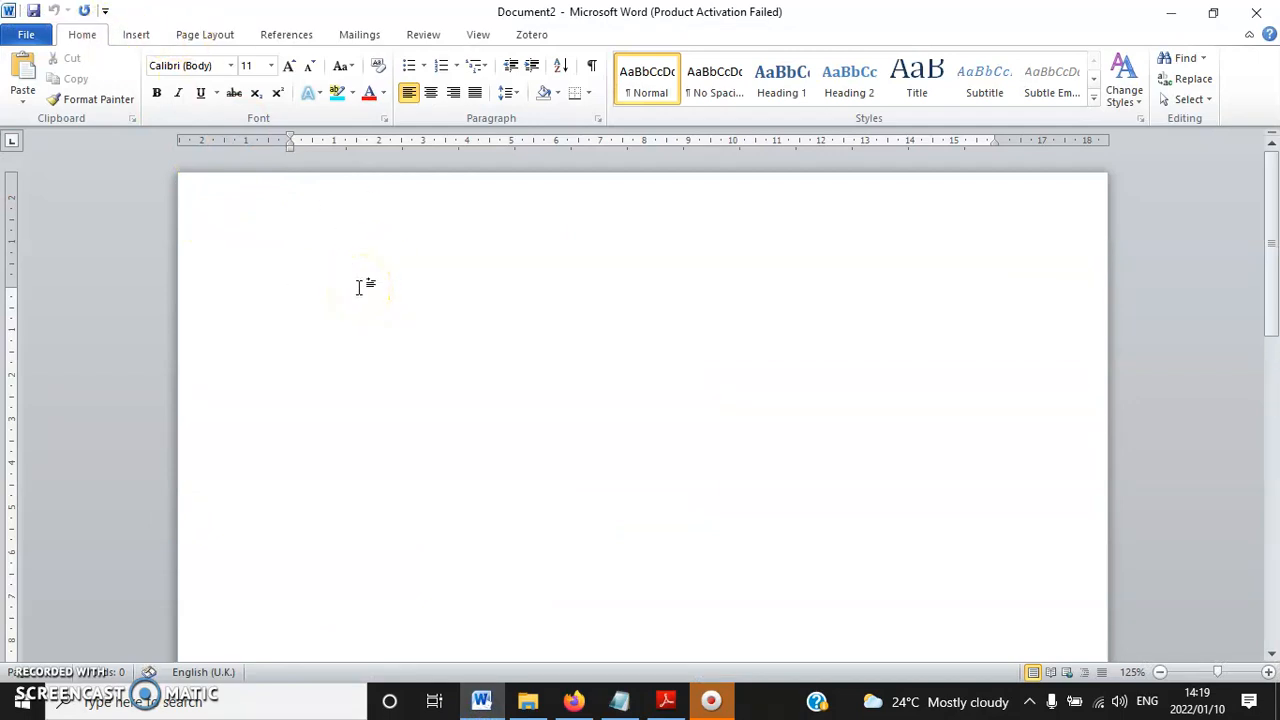
{"action": "type", "text": "Hello how are you? I am fine"}
{"action": "key", "text": "Left"}
{"action": "key", "text": "Left"}
{"action": "key", "text": "Left"}
{"action": "key", "text": "Left"}
{"action": "key", "text": "Left"}
{"action": "key", "text": "Left"}
{"action": "key", "text": "Left"}
{"action": "key", "text": "Left"}
{"action": "key", "text": "Left"}
{"action": "key", "text": "Left"}
{"action": "key", "text": "Left"}
{"action": "key", "text": "Left"}
{"action": "key", "text": "Left"}
{"action": "key", "text": "Left"}
{"action": "key", "text": "Left"}
{"action": "key", "text": "Left"}
{"action": "key", "text": "Left"}
{"action": "key", "text": "Left"}
{"action": "key", "text": "Left"}
{"action": "key", "text": "Left"}
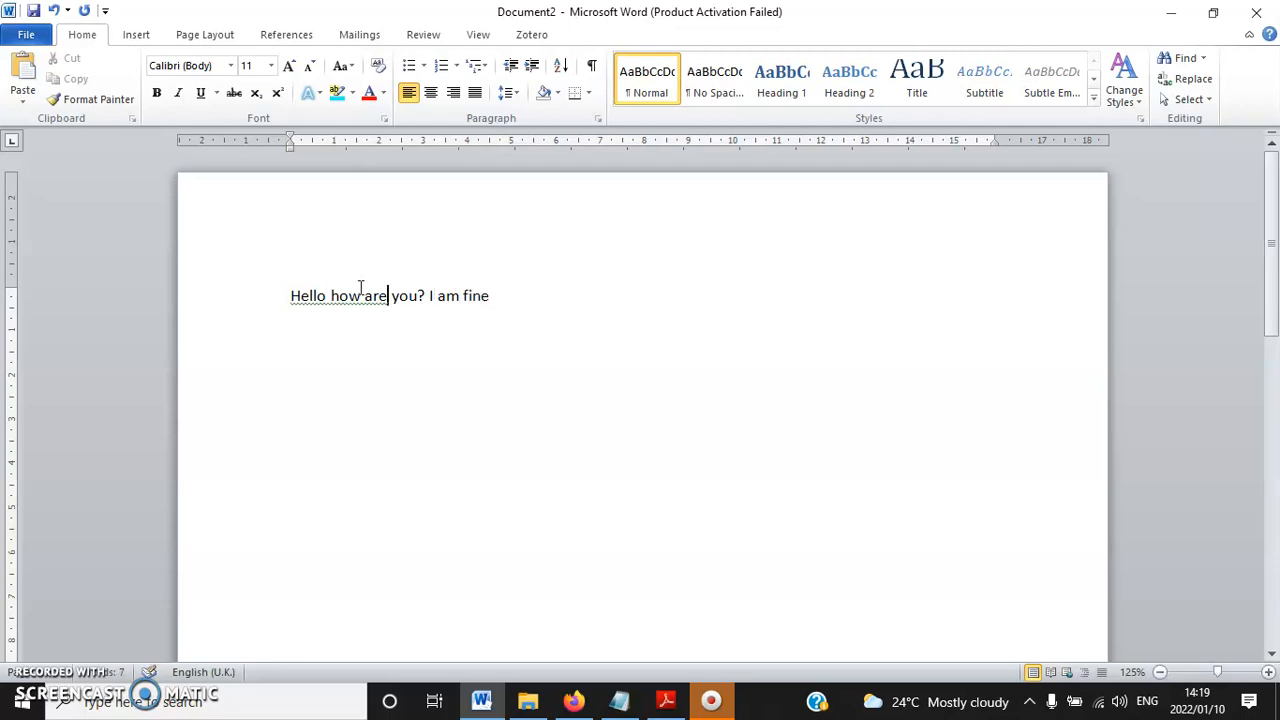
{"action": "type", "text": ","}
Continue the paragraph with "but how about you? I feel excited but also sleepy. I am willing to work hard and I am a hard-worker".
{"action": "key", "text": "Right"}
{"action": "key", "text": "Right"}
{"action": "key", "text": "Right"}
{"action": "key", "text": "Right"}
{"action": "key", "text": "Right"}
{"action": "key", "text": "Right"}
{"action": "key", "text": "Right"}
{"action": "key", "text": "Right"}
{"action": "key", "text": "Right"}
{"action": "key", "text": "Right"}
{"action": "key", "text": "Right"}
{"action": "key", "text": "Right"}
{"action": "key", "text": "Right"}
{"action": "key", "text": "Right"}
{"action": "key", "text": "Right"}
{"action": "key", "text": "Right"}
{"action": "key", "text": "Right"}
{"action": "key", "text": "Right"}
{"action": "key", "text": "Right"}
{"action": "key", "text": "Right"}
{"action": "key", "text": "Right"}
{"action": "key", "text": "Right"}
{"action": "key", "text": "Right"}
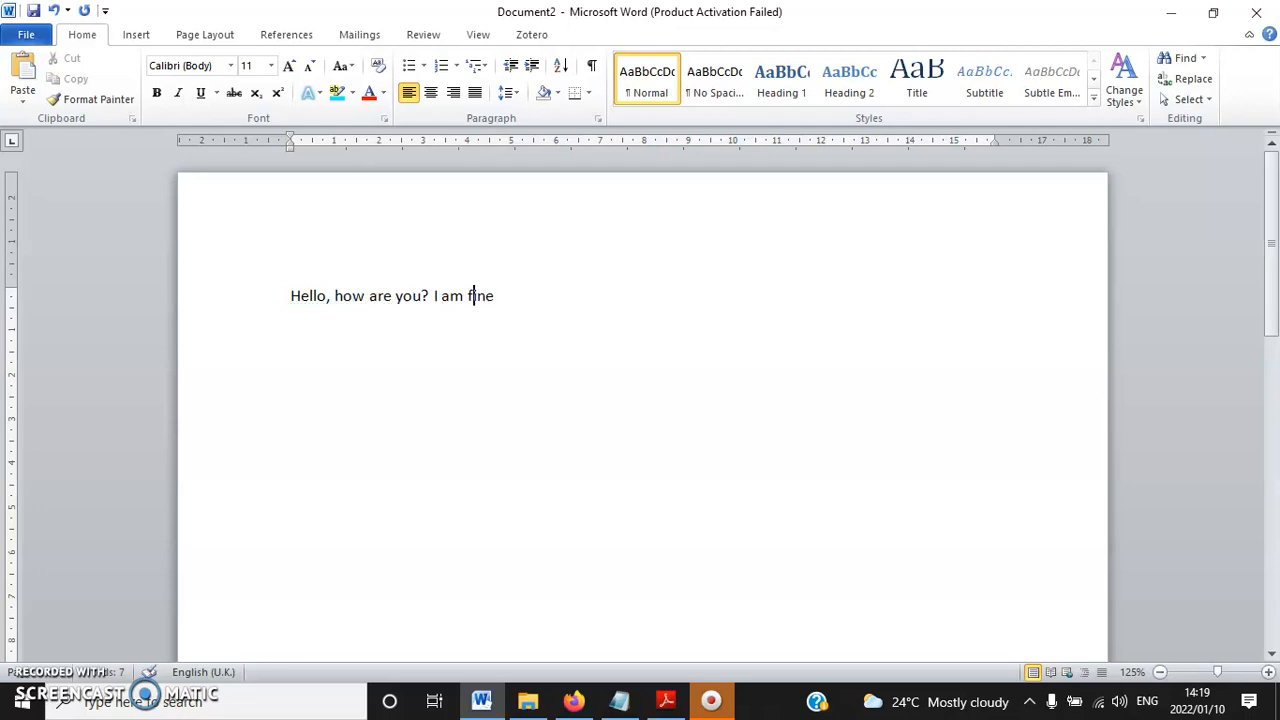
{"action": "type", "text": "but how ar"}
{"action": "key", "text": "BackSpace"}
{"action": "type", "text": "bout you? I feel"}
{"action": "type", "text": " excited but also sleep"}
{"action": "type", "text": "y. I am willing to wor"}
{"action": "type", "text": "k hard and I "}
{"action": "type", "text": "am a hard w"}
{"action": "type", "text": "orker"}
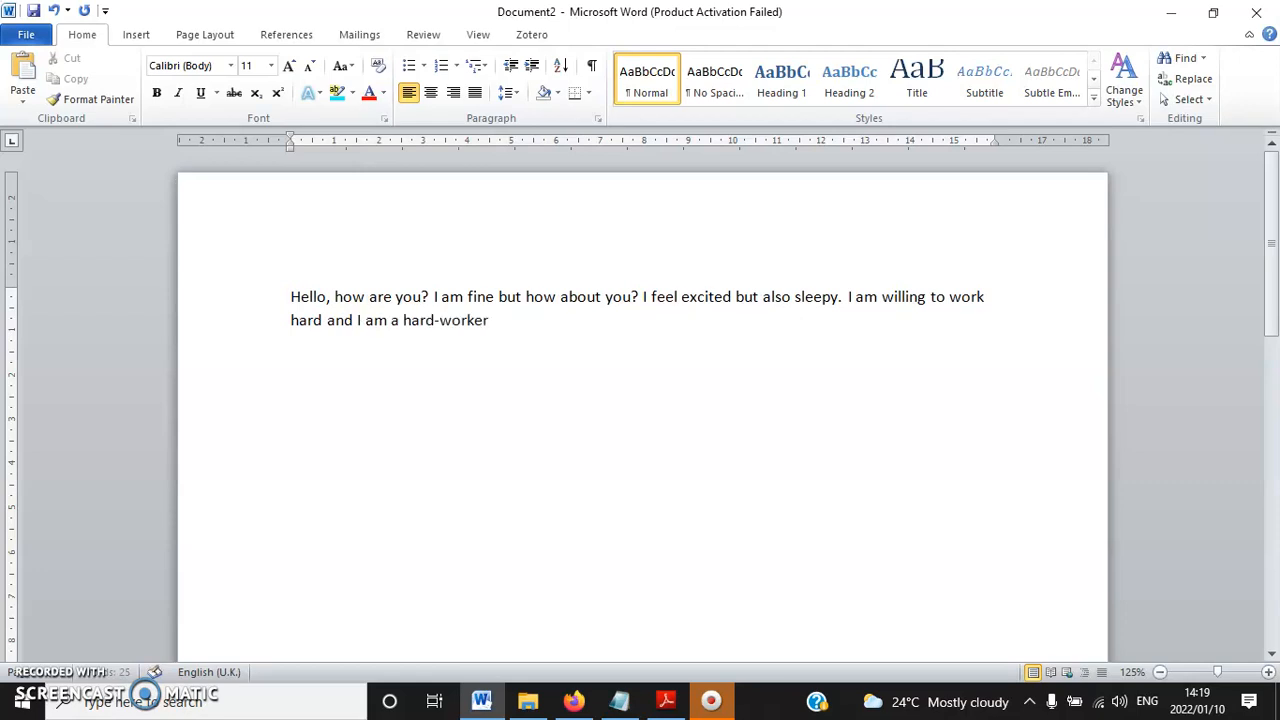
Finish the paragraph with ". I love eating biltong, sushi and samosa, but don't like eating instant cup noodles. Economics is my favourite subject.".
{"action": "type", "text": ". I love eating biltong, sushi and samosa, but w"}
{"action": "key", "text": "BackSpace"}
{"action": "type", "text": "f"}
{"action": "key", "text": "BackSpace"}
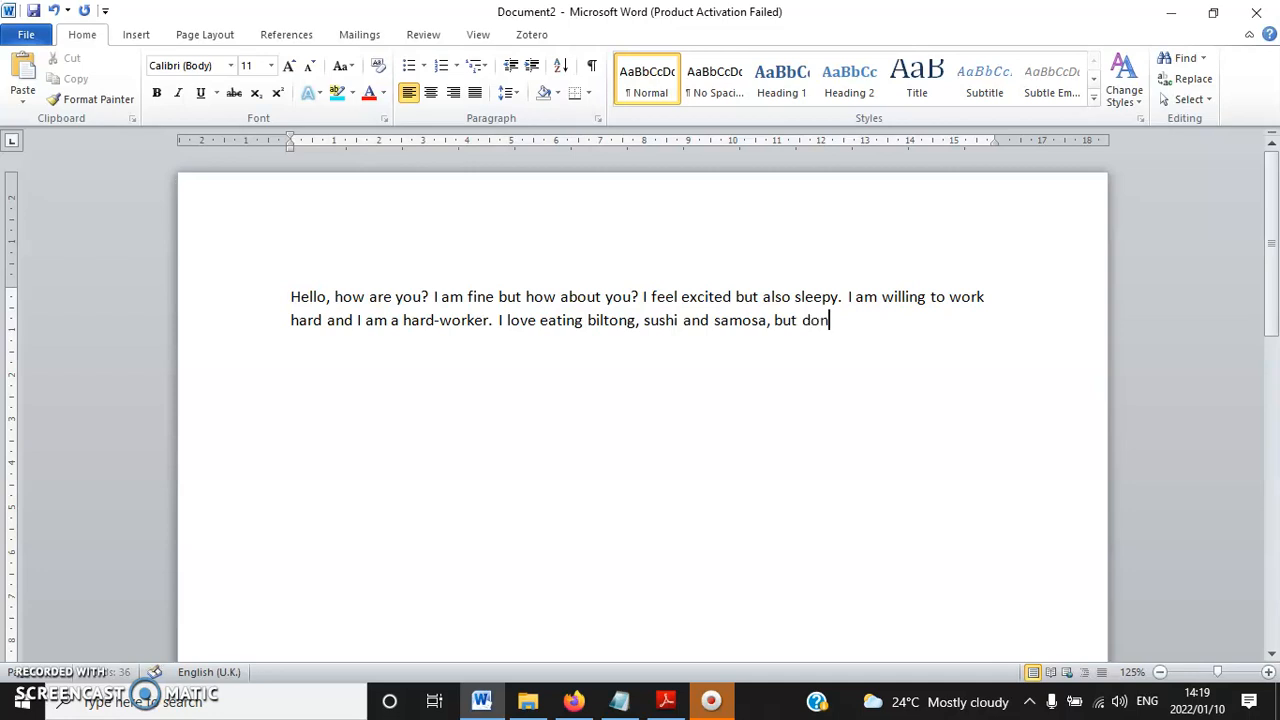
{"action": "type", "text": "don't like eating instant cuo"}
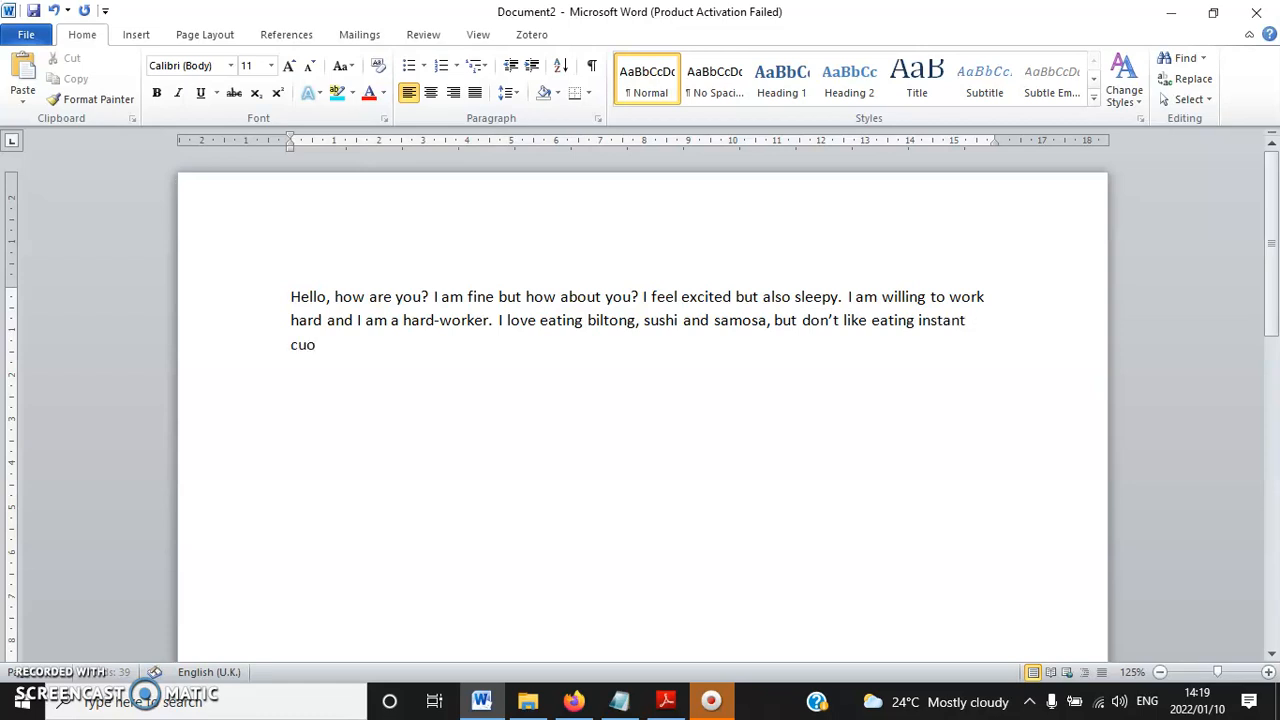
{"action": "key", "text": "BackSpace"}
{"action": "type", "text": "p boo"}
{"action": "key", "text": "BackSpace"}
{"action": "type", "text": "noodles.  Economics is"}
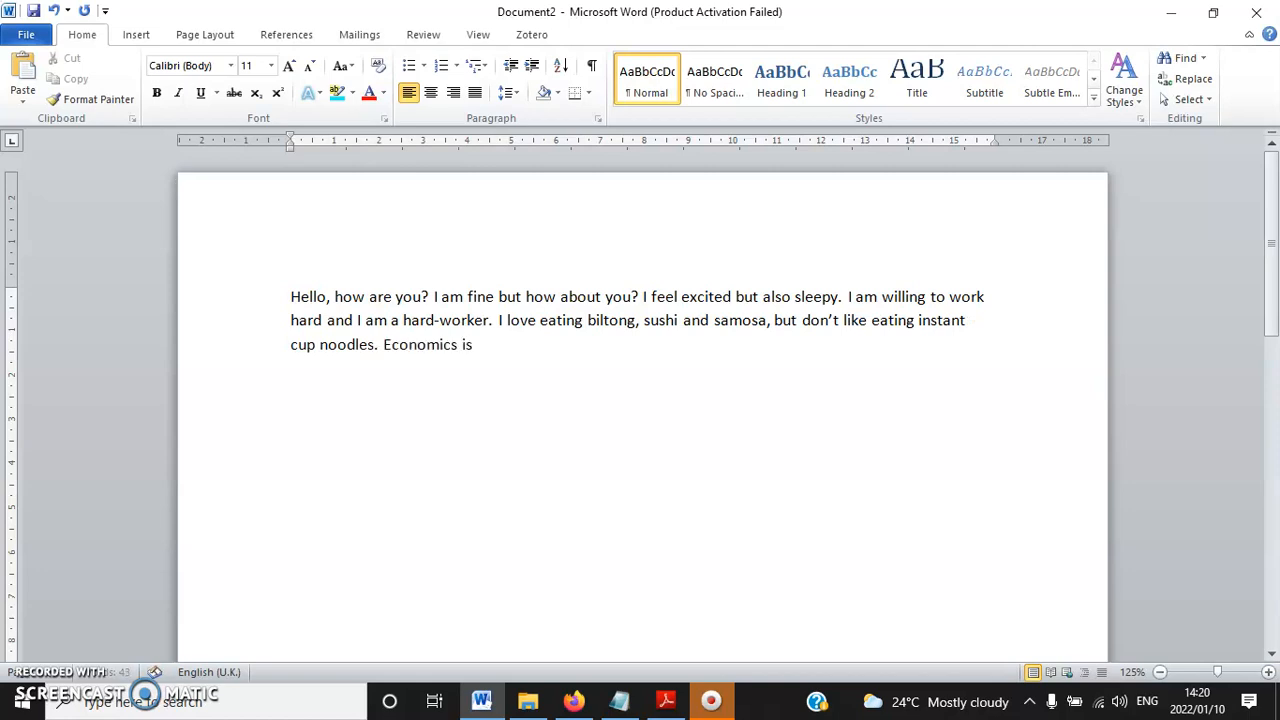
{"action": "type", "text": " my favourite subje"}
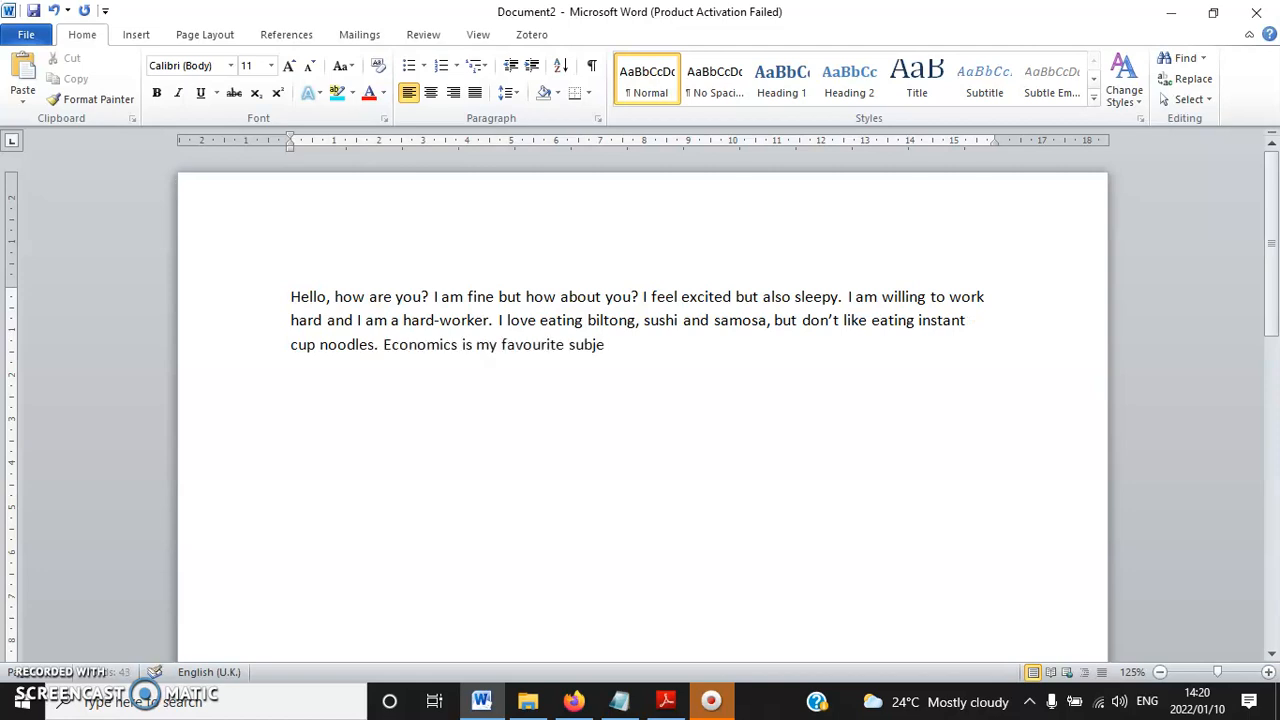
{"action": "type", "text": "ct."}
Start a second paragraph below with the sentence "I am hungry so I need to eat".
{"action": "key", "text": "Return"}
{"action": "key", "text": "Return"}
{"action": "key", "text": "BackSpace"}
{"action": "type", "text": "I am hungy"}
{"action": "key", "text": "BackSpace"}
{"action": "type", "text": "ry  so I need to e"}
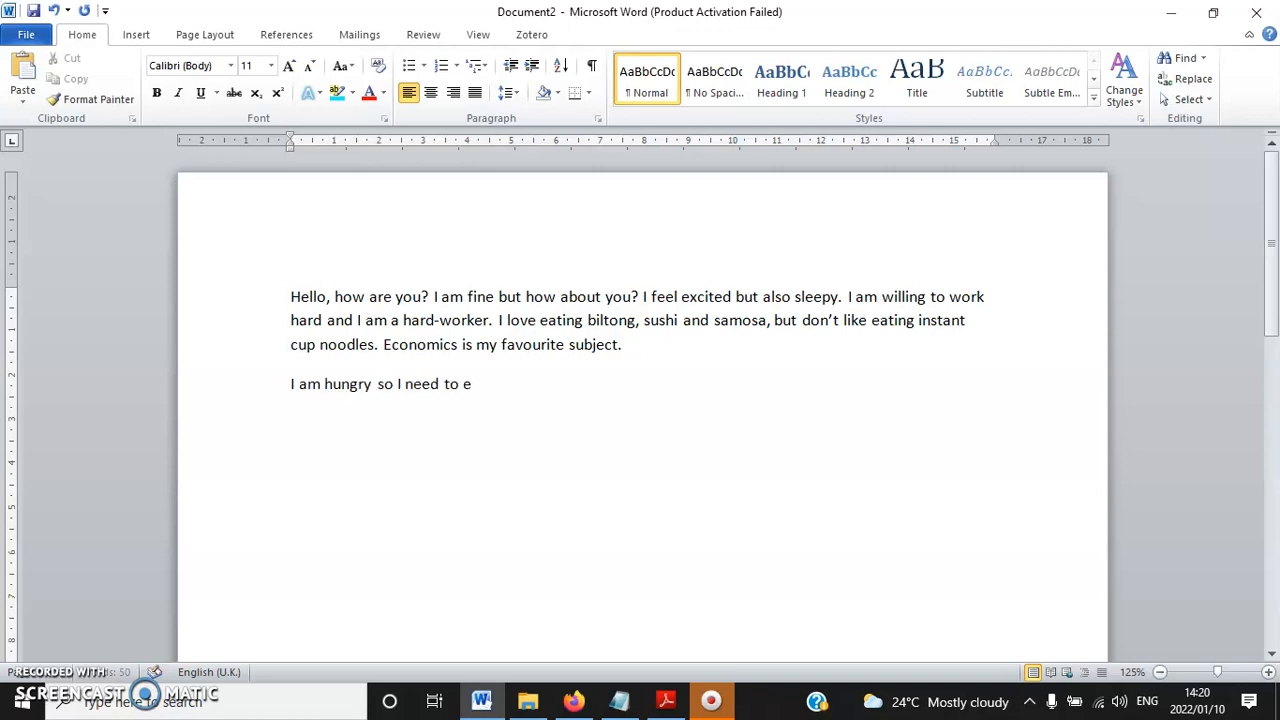
Add "I am sleepy so I need to sleep. I am daydreaming so I need to slap my own face to wake up.".
{"action": "type", "text": "at. I am sleepy so I need to sleep. I am"}
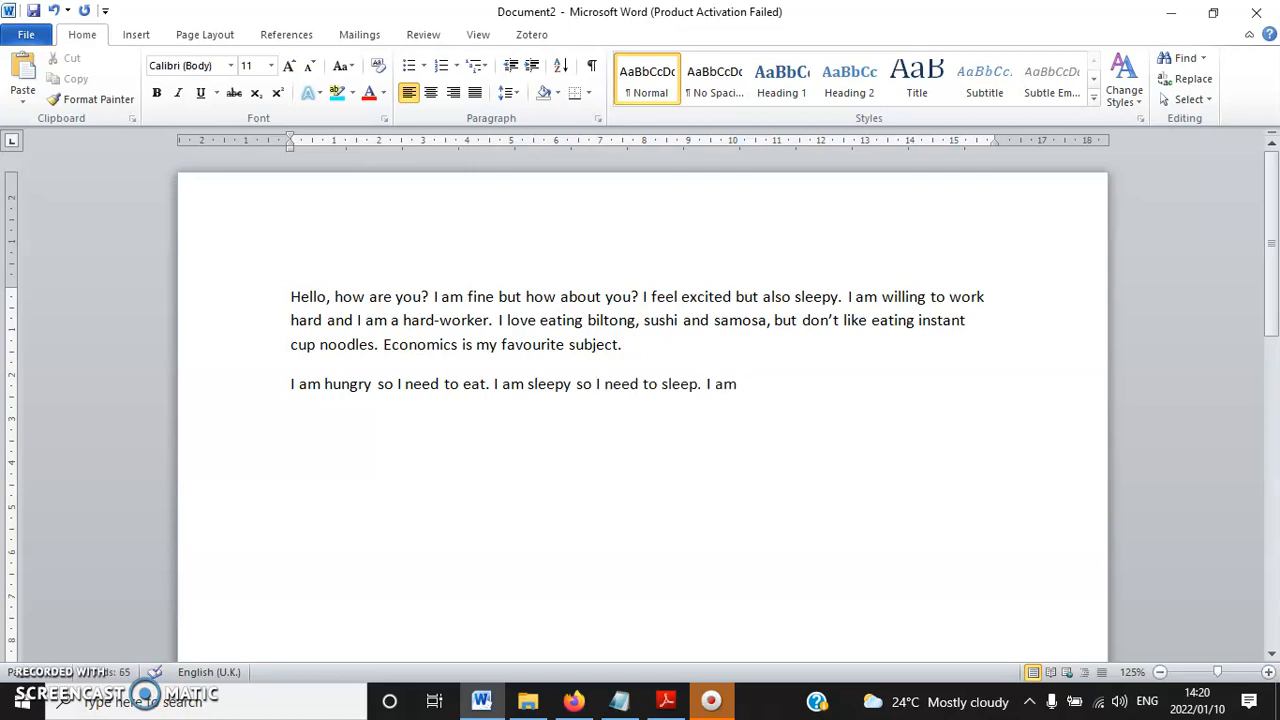
{"action": "type", "text": " daydreaming  so I nee"}
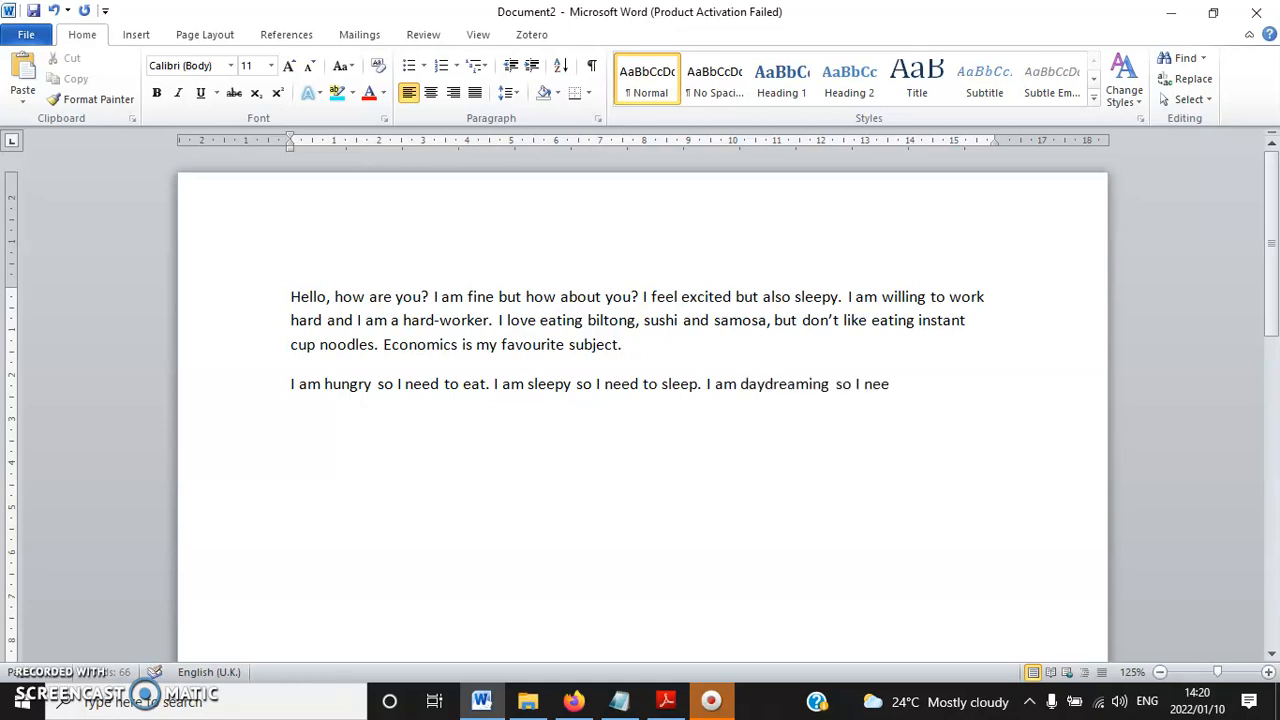
{"action": "type", "text": "d to slap my own face to wake up. "}
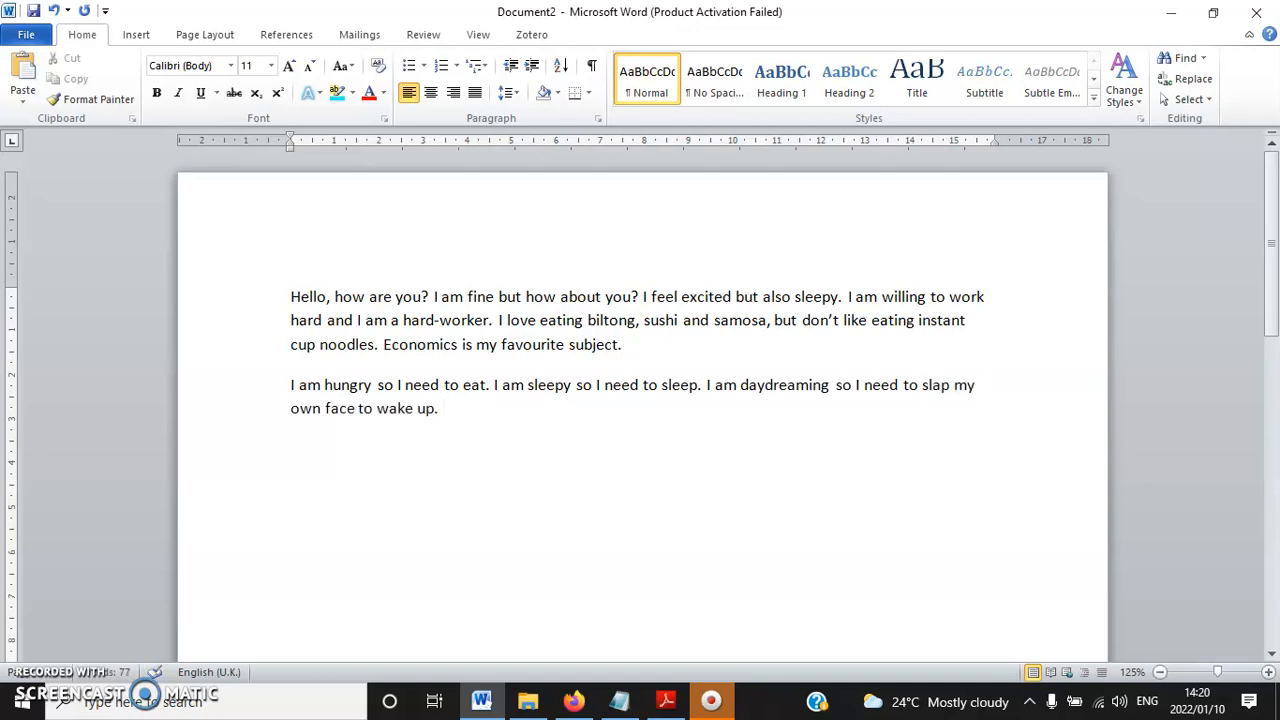
End the second paragraph with "I need to be fully conscious to focus on my Economics studies, as I want to graduate with a distinction!".
{"action": "type", "text": "I need to be ful"}
{"action": "type", "text": "ly cons"}
{"action": "type", "text": "cious to"}
{"action": "type", "text": " focu"}
{"action": "key", "text": "BackSpace"}
{"action": "type", "text": "ocus on my E"}
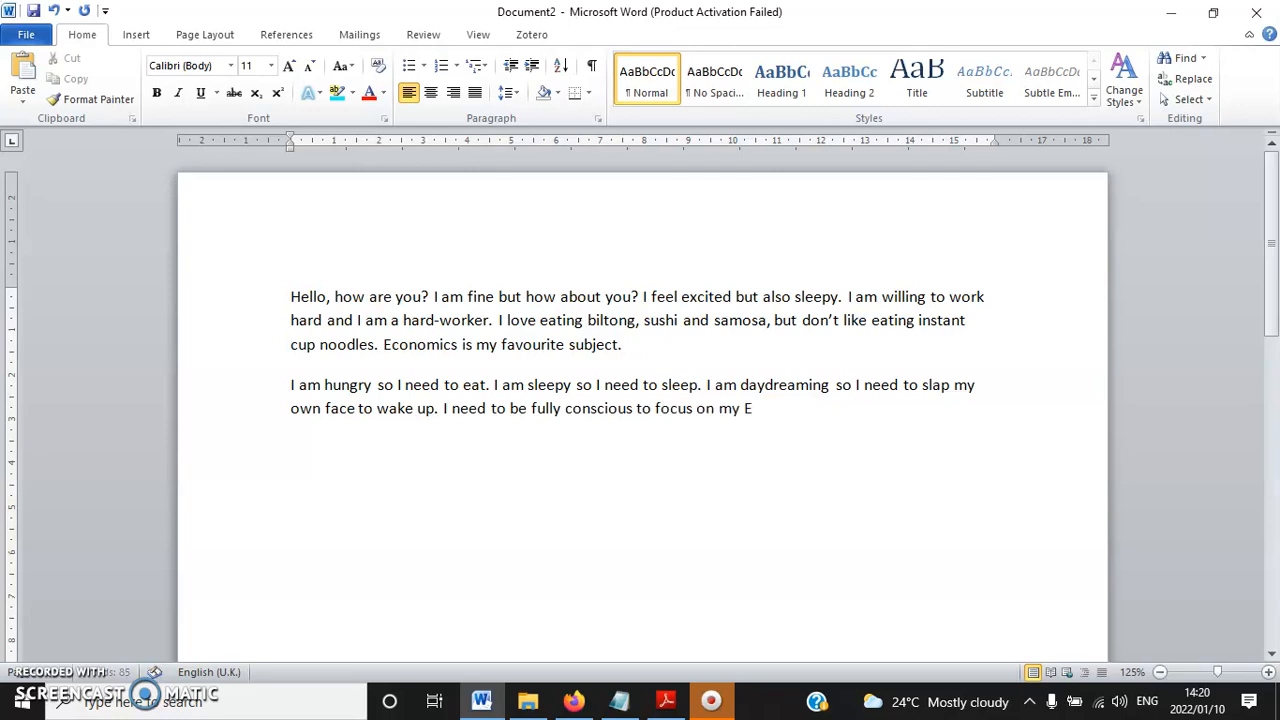
{"action": "type", "text": "conomics studies, as I want to"}
{"action": "type", "text": " graduate with a distin"}
{"action": "type", "text": "ction!"}
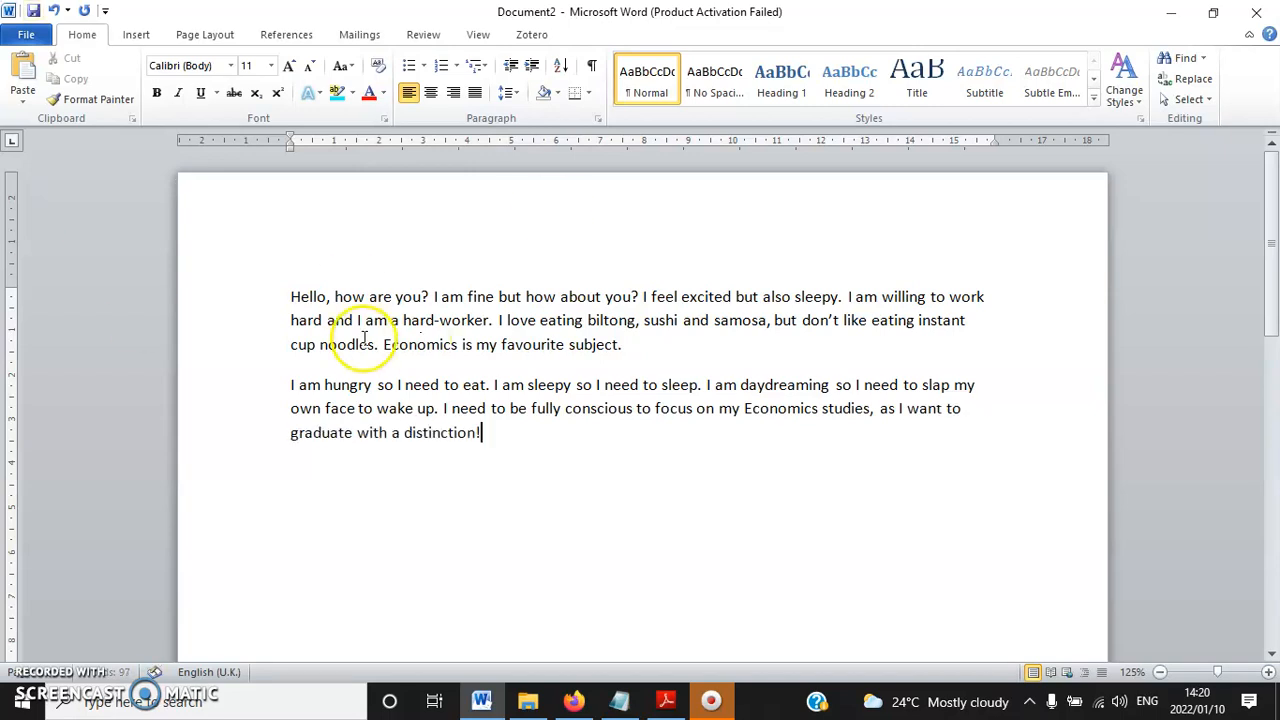
Check the custom margins and the paper size in the page setup, keeping the existing settings.
{"action": "left_click", "coordinate": [207, 34]}
{"action": "left_click", "coordinate": [129, 86]}
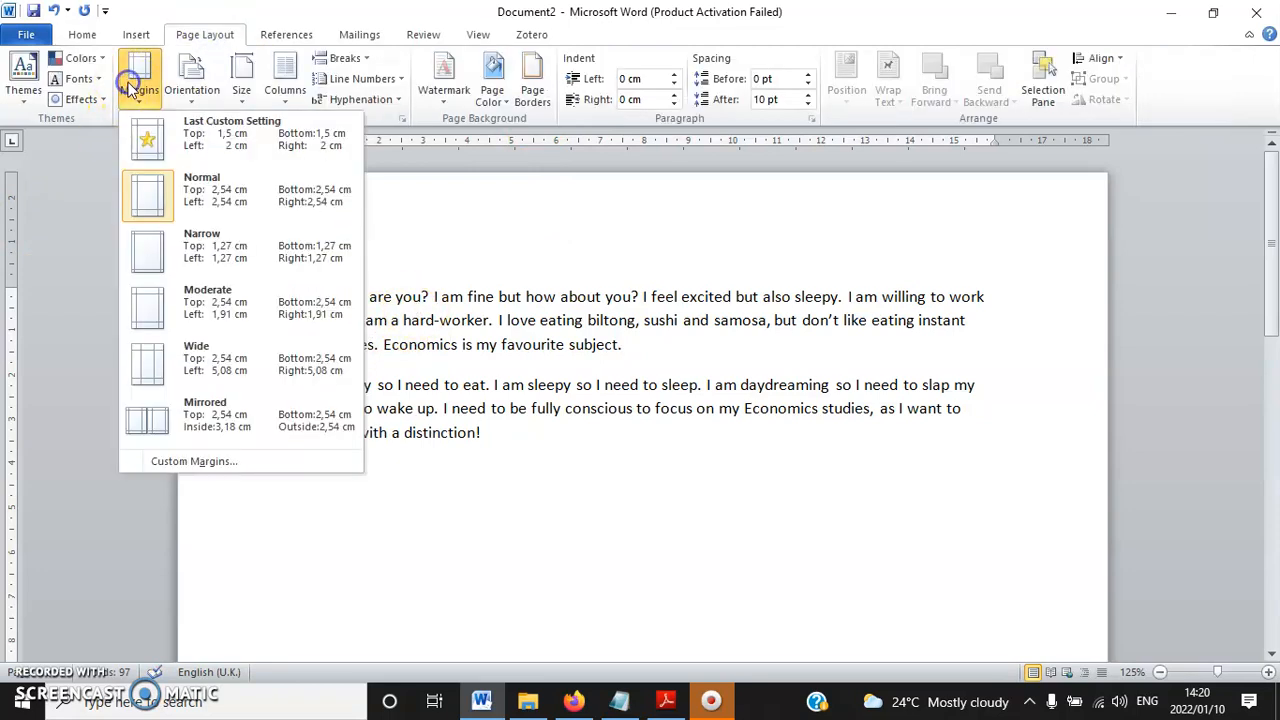
{"action": "left_click", "coordinate": [193, 463]}
{"action": "left_click_drag", "start_coordinate": [657, 94], "coordinate": [811, 100]}
{"action": "left_click", "coordinate": [782, 167]}
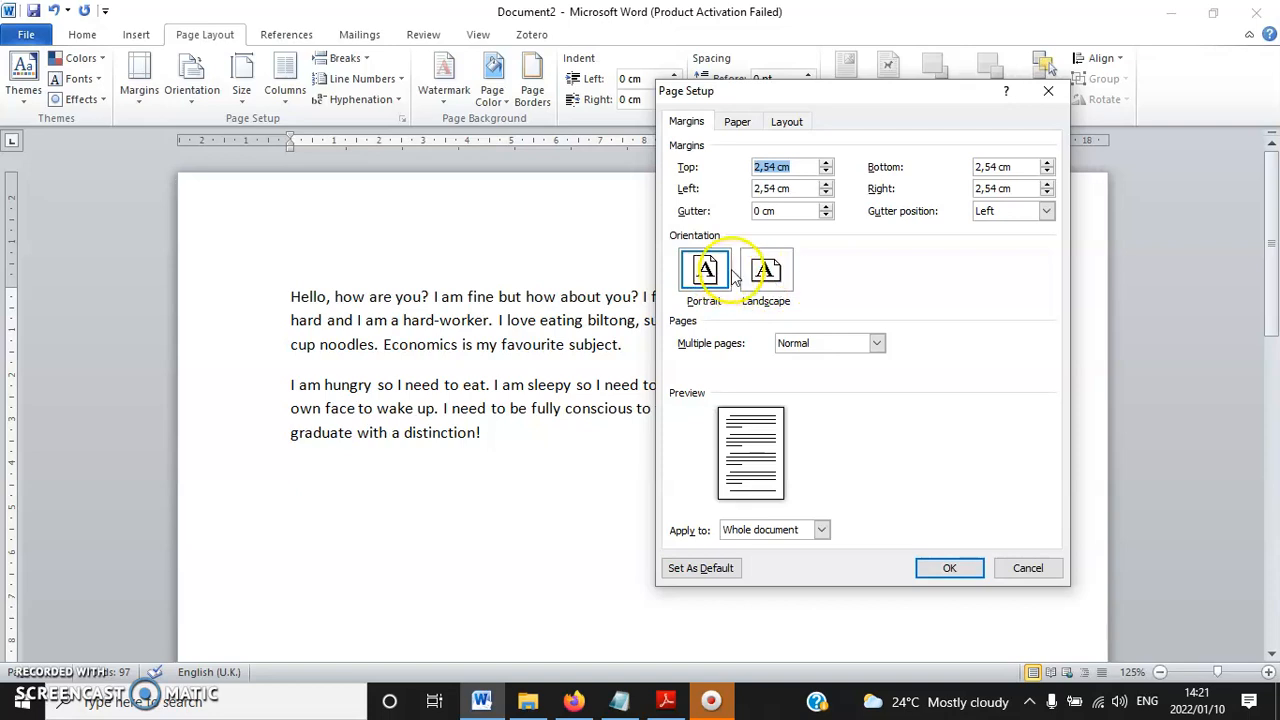
{"action": "left_click", "coordinate": [737, 122]}
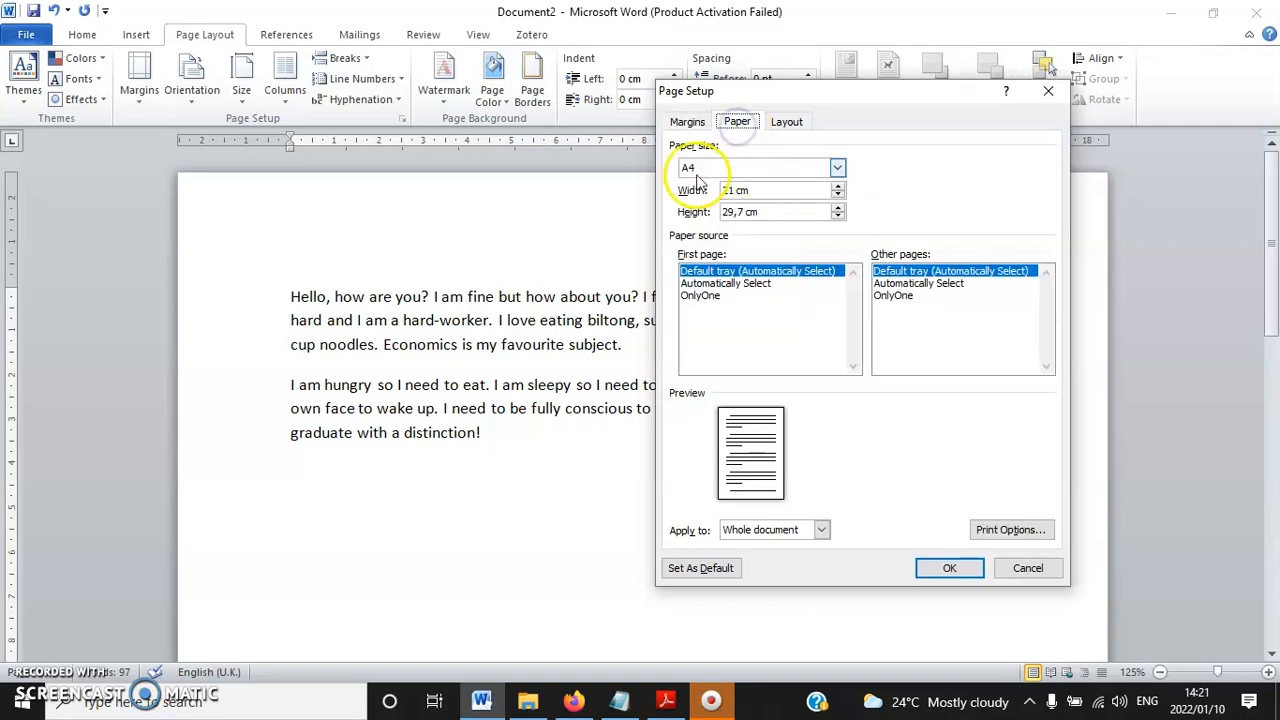
{"action": "left_click", "coordinate": [687, 121]}
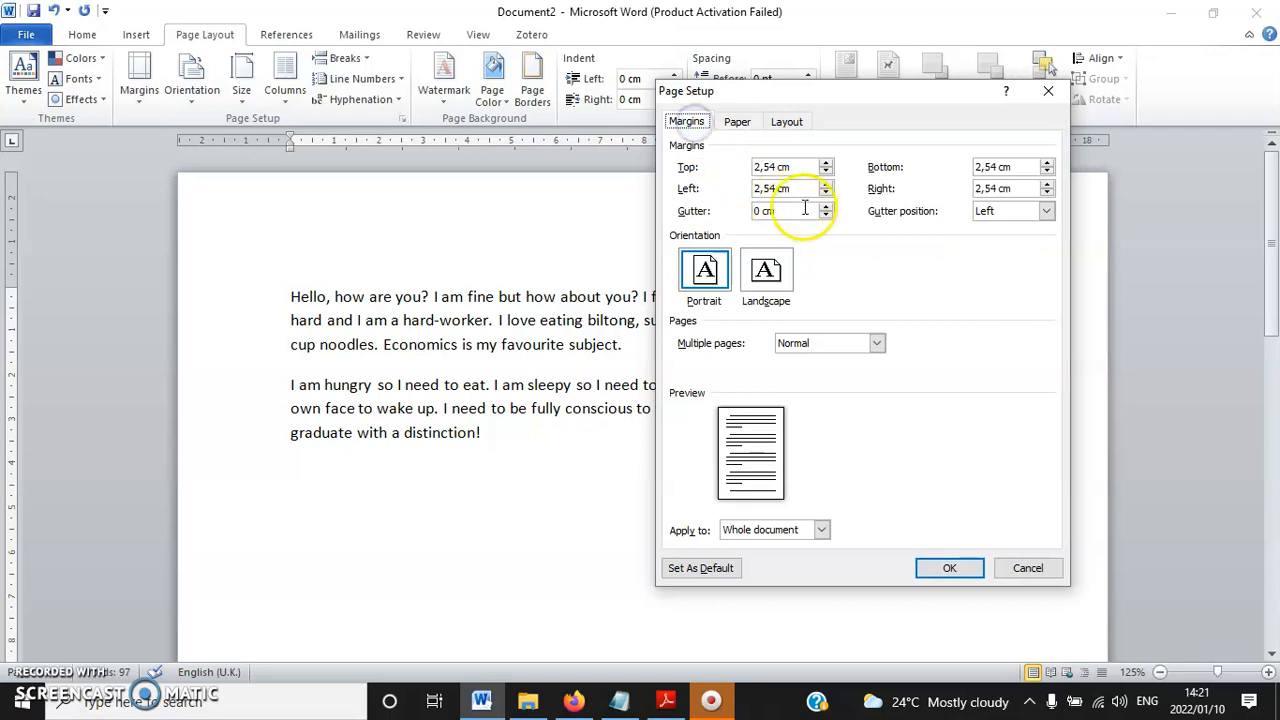
{"action": "left_click", "coordinate": [941, 568]}
Switch to the Notepad plan, delete its "- Margins" line and highlight the "- Line spacing" item.
{"action": "left_click_drag", "start_coordinate": [554, 434], "coordinate": [197, 222]}
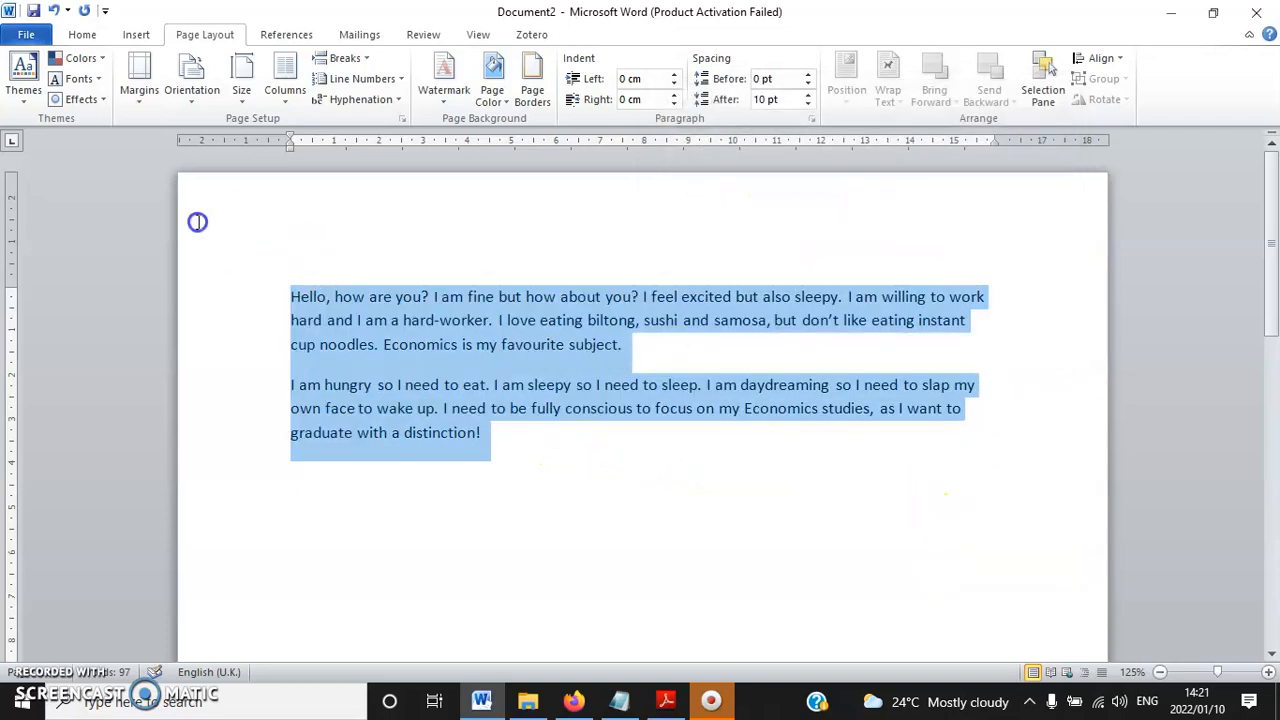
{"action": "left_click", "coordinate": [621, 705]}
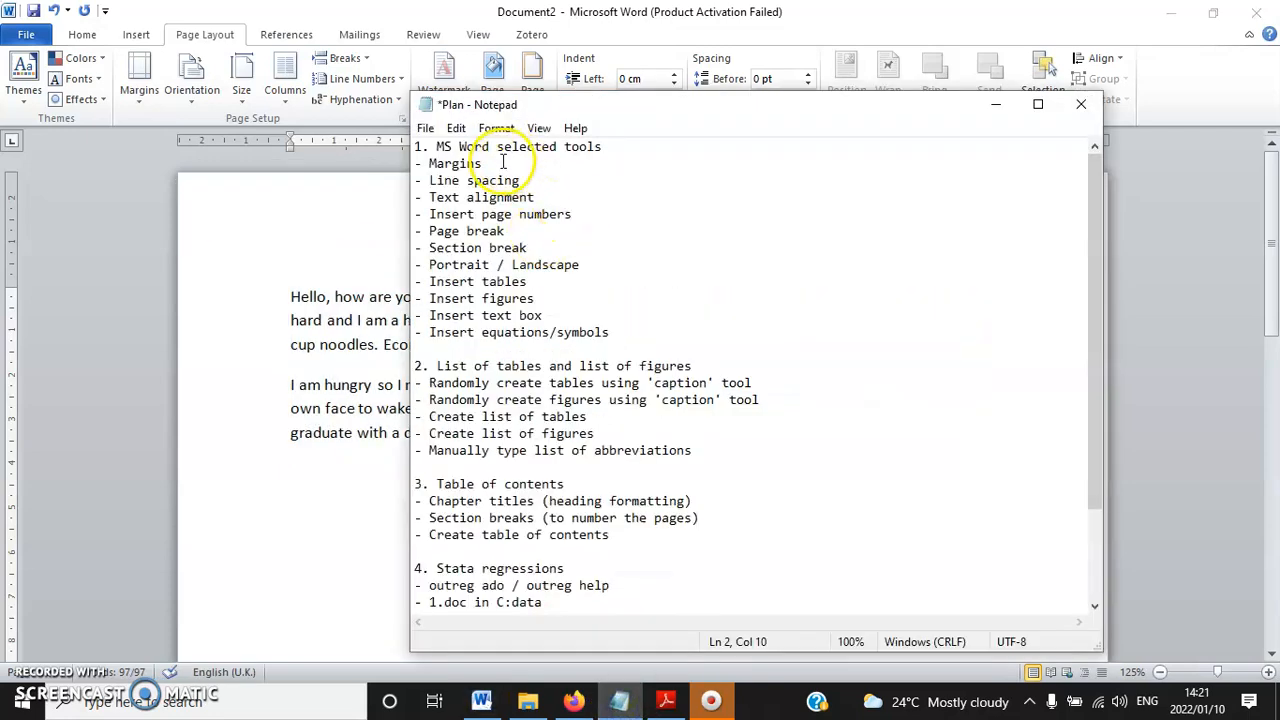
{"action": "left_click_drag", "start_coordinate": [485, 163], "coordinate": [388, 160]}
{"action": "key", "text": "Delete"}
{"action": "key", "text": "Delete"}
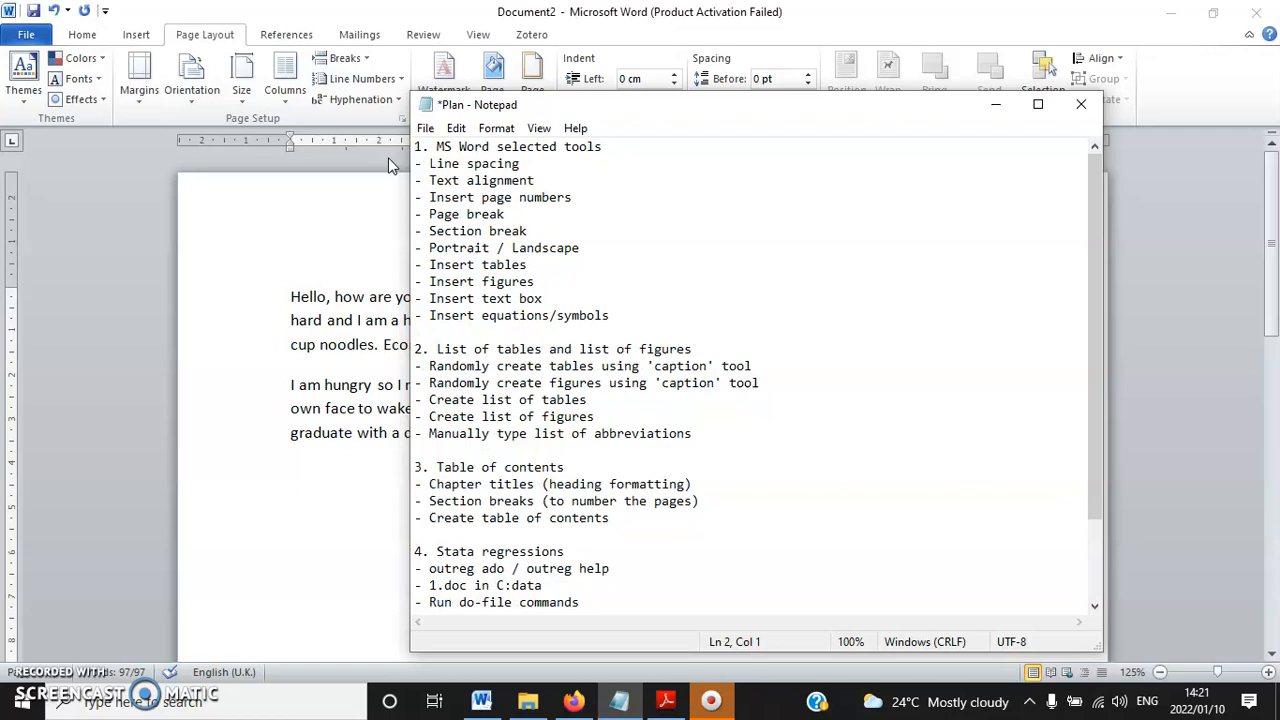
{"action": "left_click", "coordinate": [549, 163]}
{"action": "left_click_drag", "start_coordinate": [549, 163], "coordinate": [389, 160]}
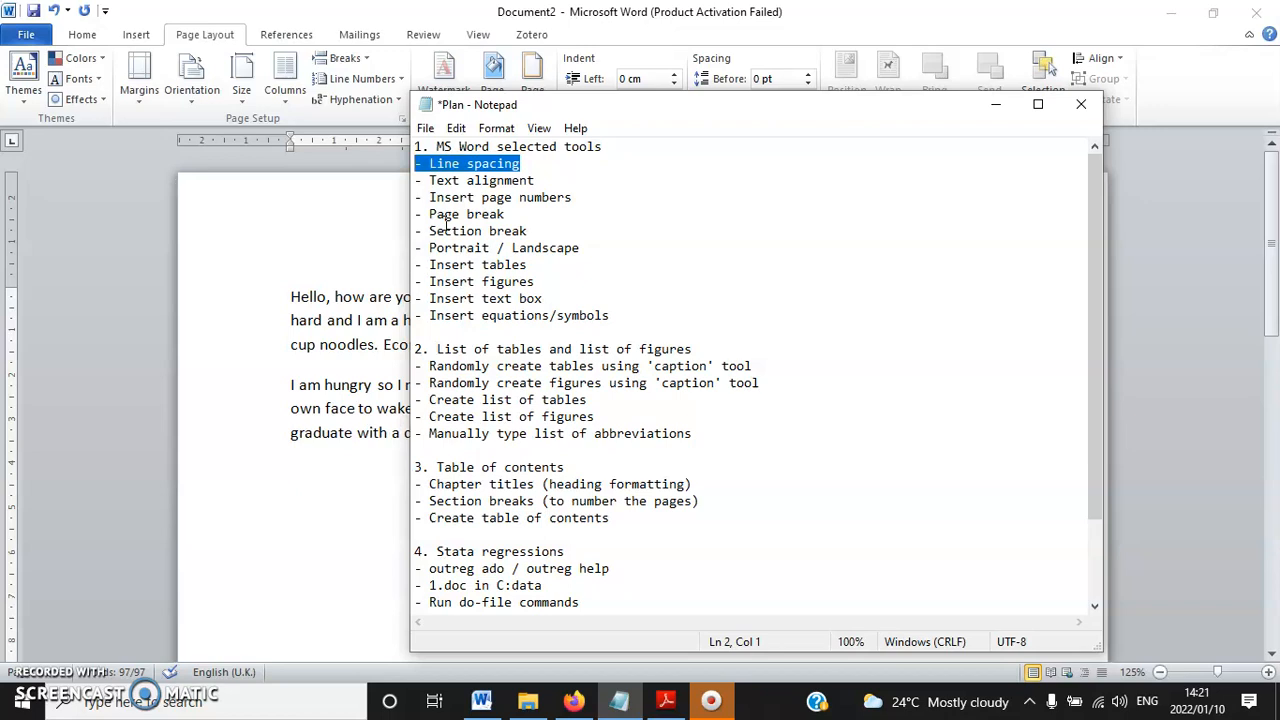
Return to the Word document and format all of its text in Times New Roman, size 12.
{"action": "left_click", "coordinate": [337, 309]}
{"action": "key", "text": "ctrl+a"}
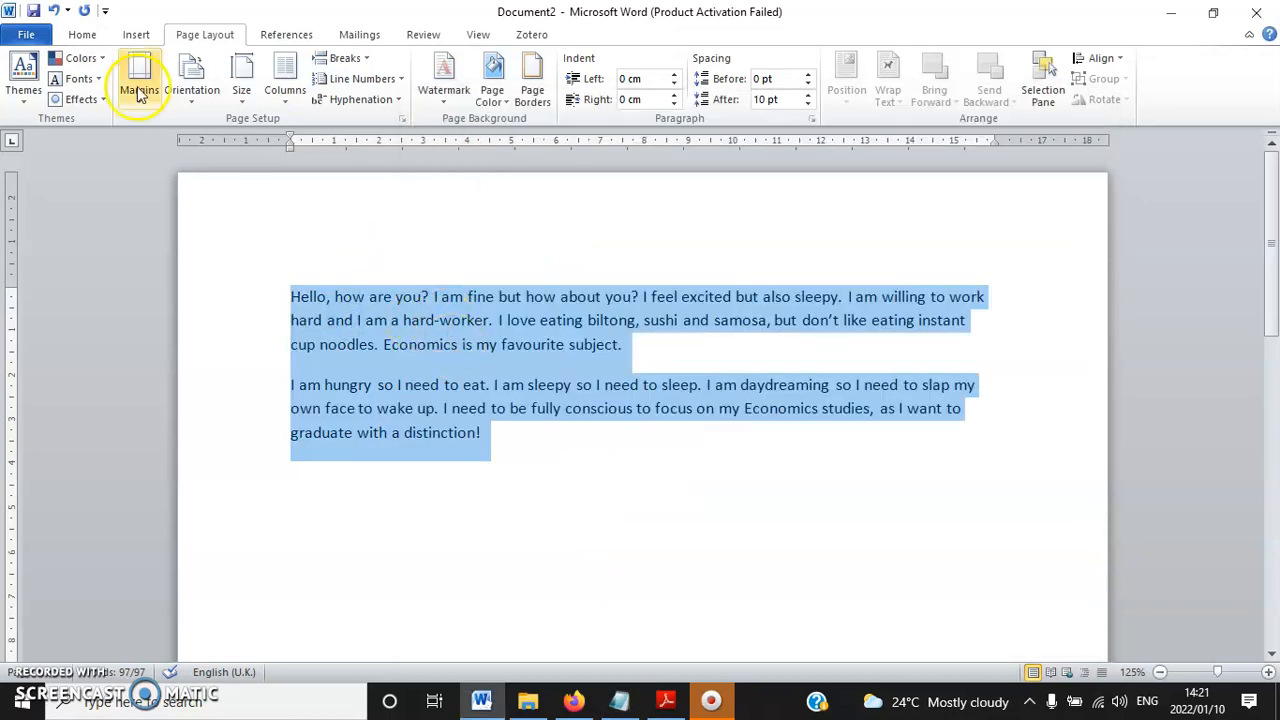
{"action": "left_click", "coordinate": [83, 37]}
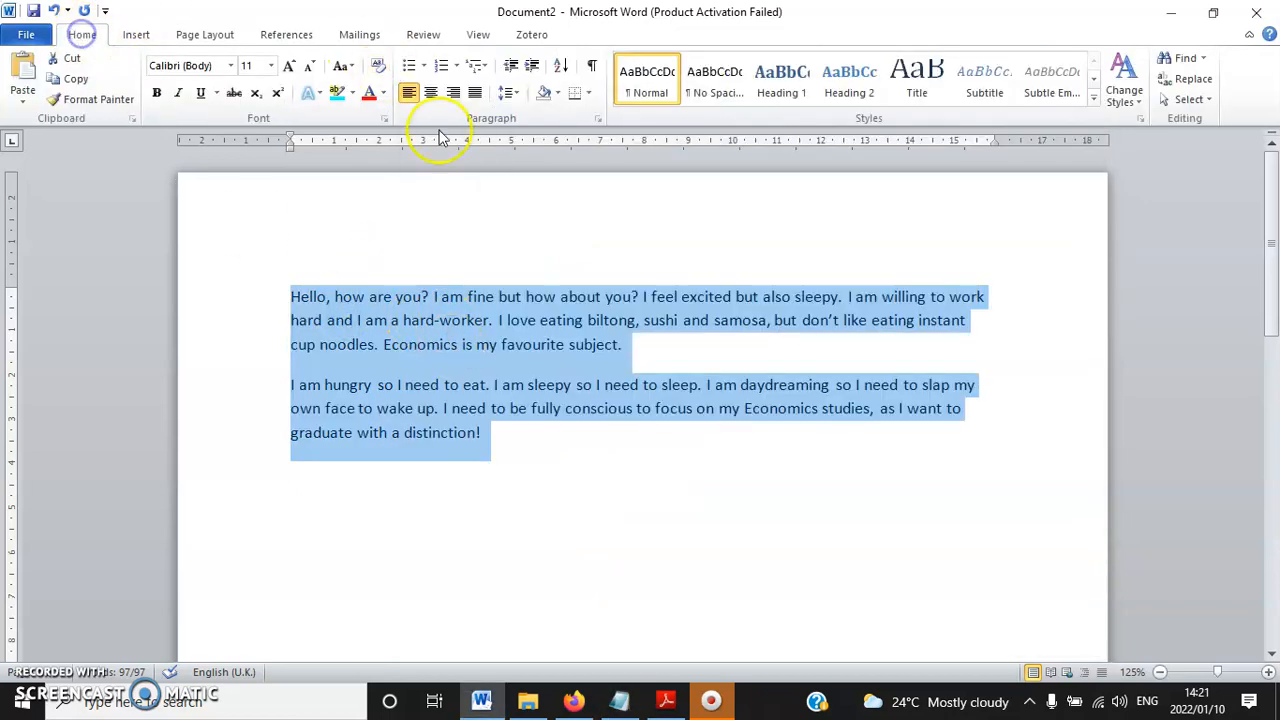
{"action": "left_click", "coordinate": [231, 66]}
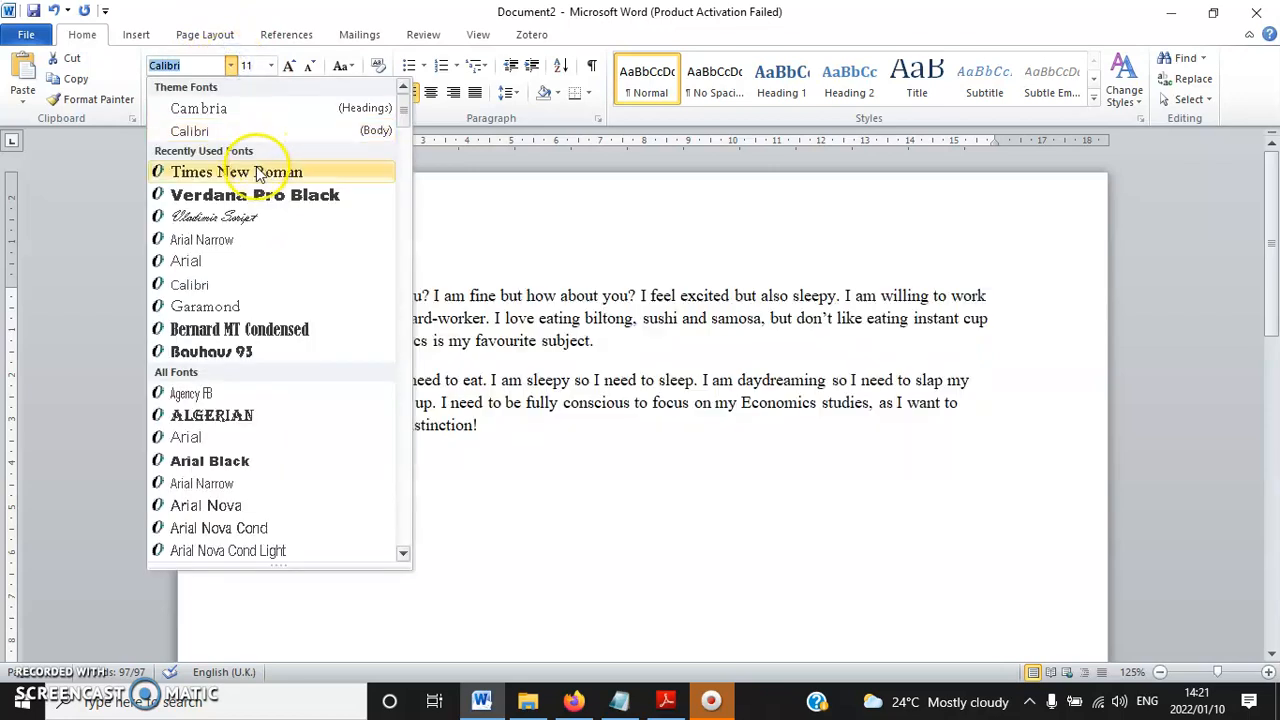
{"action": "left_click", "coordinate": [256, 167]}
{"action": "left_click", "coordinate": [288, 66]}
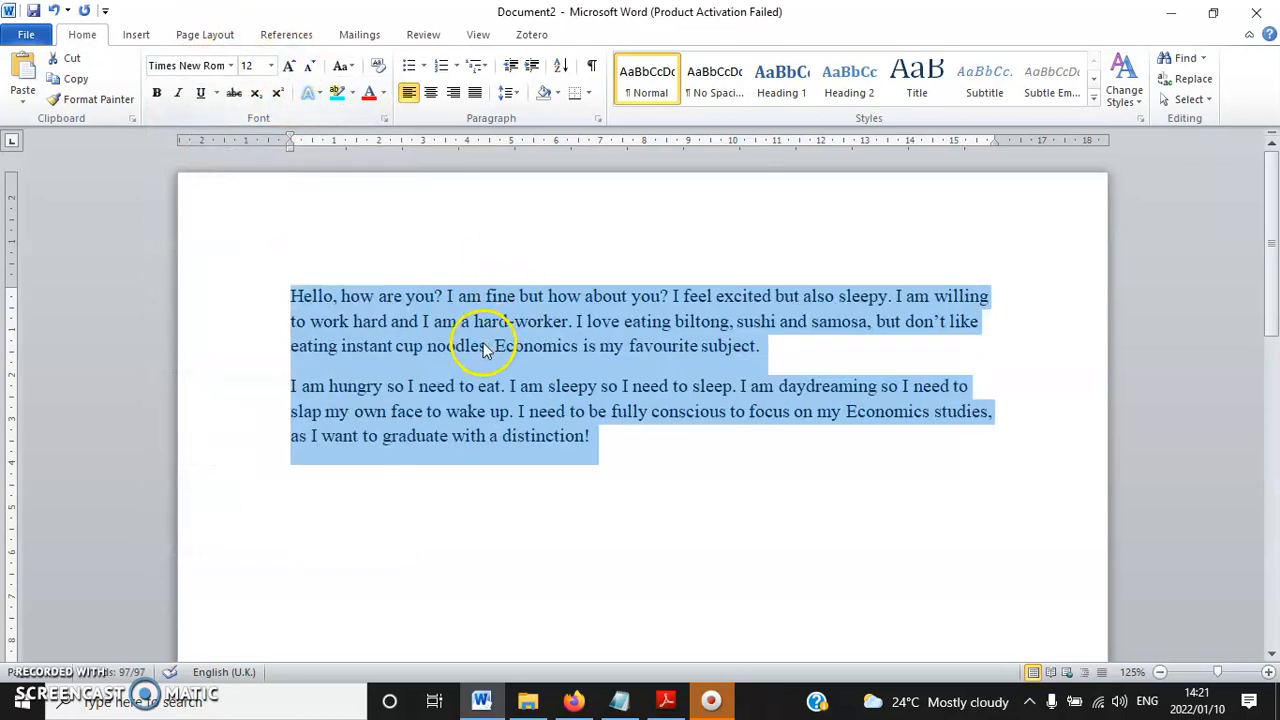
Set spacing after to 0 pt and line spacing to 1,5 lines for all text, and insert an empty line between the two paragraphs.
{"action": "right_click", "coordinate": [508, 328]}
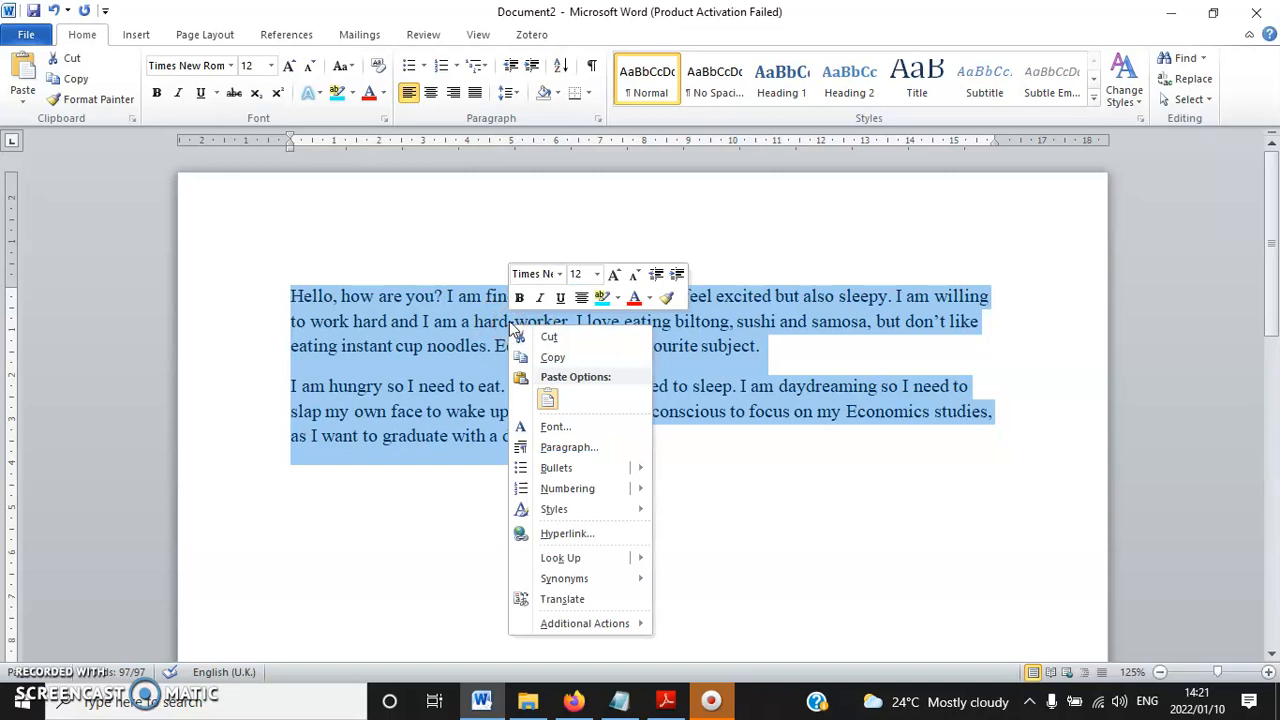
{"action": "left_click", "coordinate": [580, 448]}
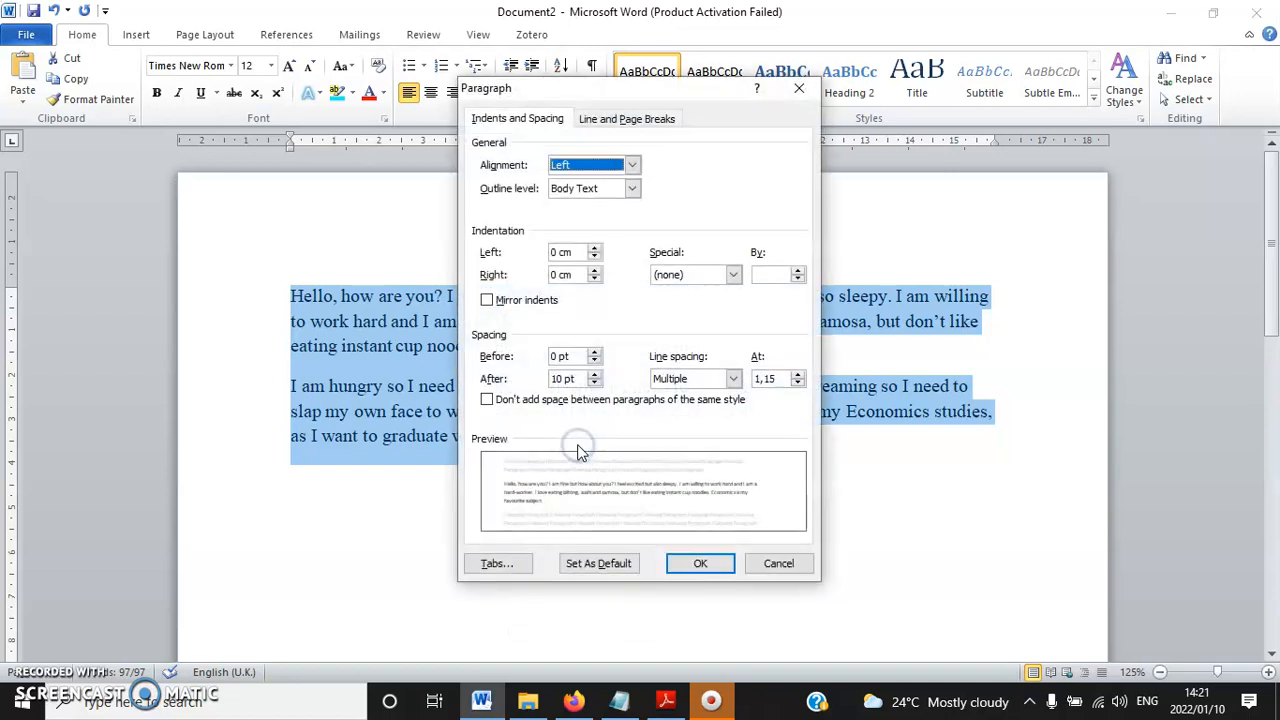
{"action": "left_click", "coordinate": [562, 380]}
{"action": "left_click", "coordinate": [733, 379]}
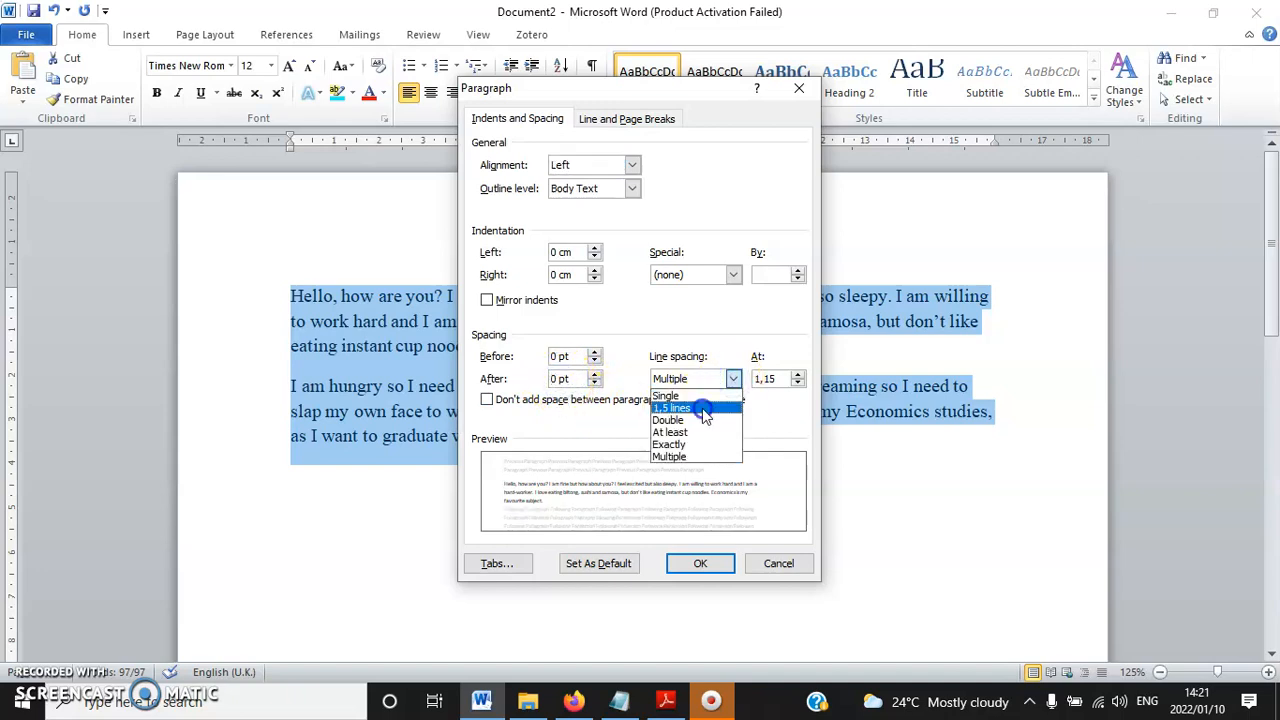
{"action": "left_click", "coordinate": [704, 412]}
{"action": "left_click", "coordinate": [699, 566]}
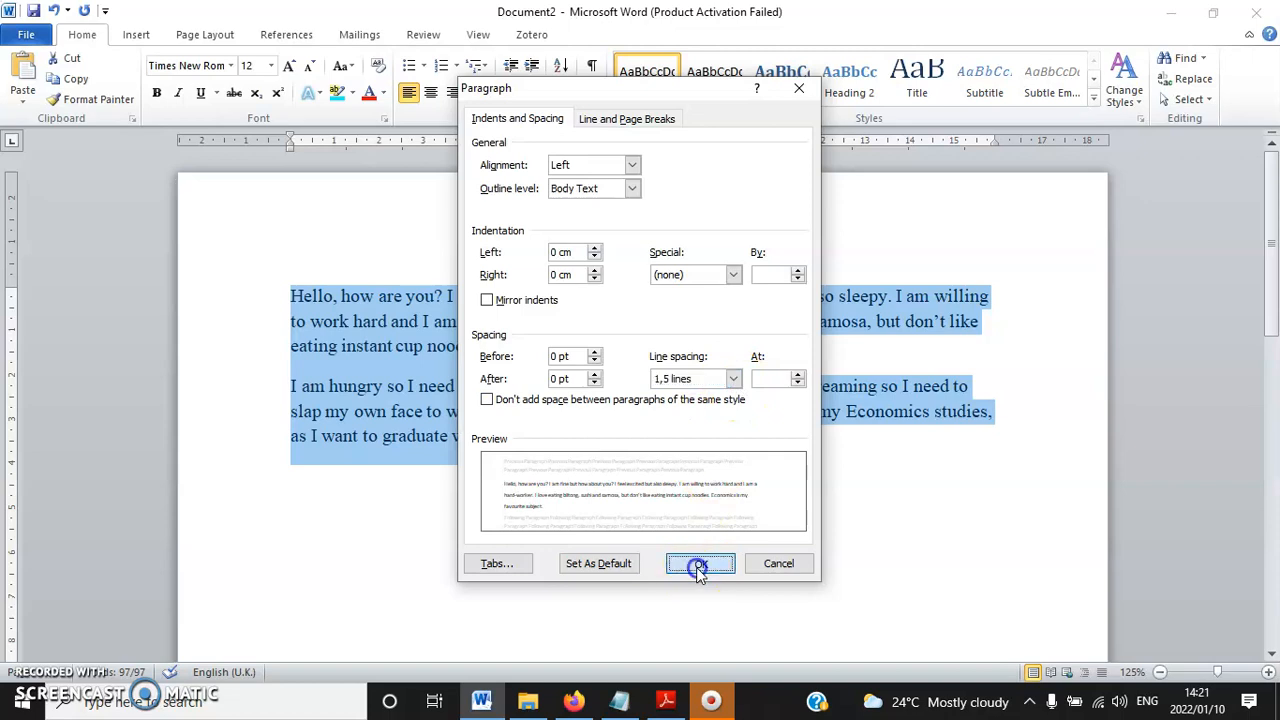
{"action": "left_click", "coordinate": [786, 366]}
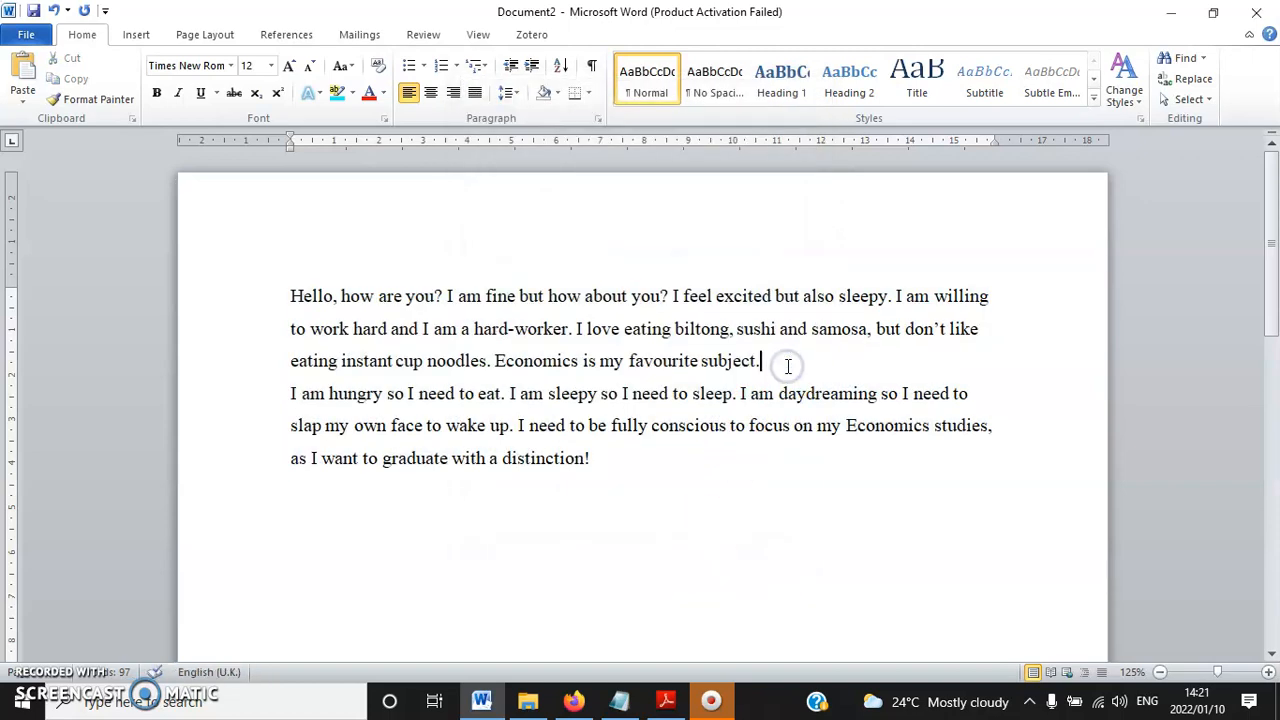
{"action": "key", "text": "Return"}
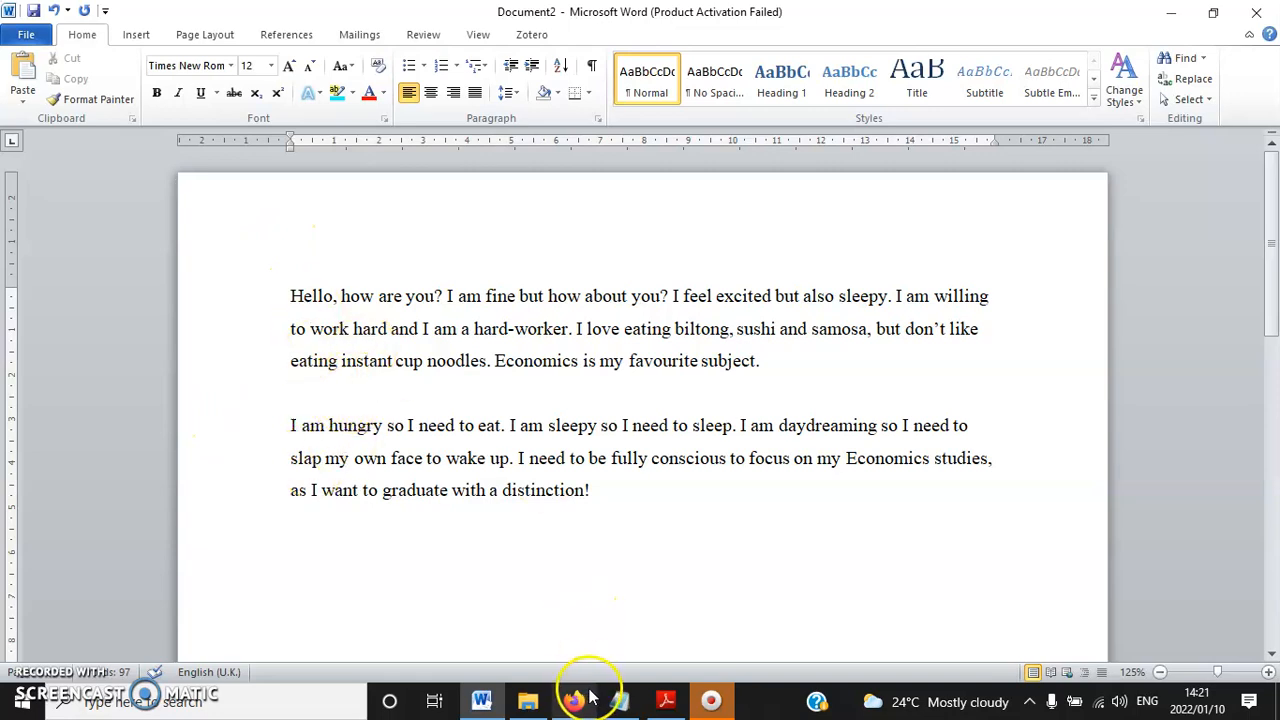
Switch to the Notepad plan and delete the highlighted "- Line spacing" line, leaving no gap in the list.
{"action": "left_click", "coordinate": [619, 703]}
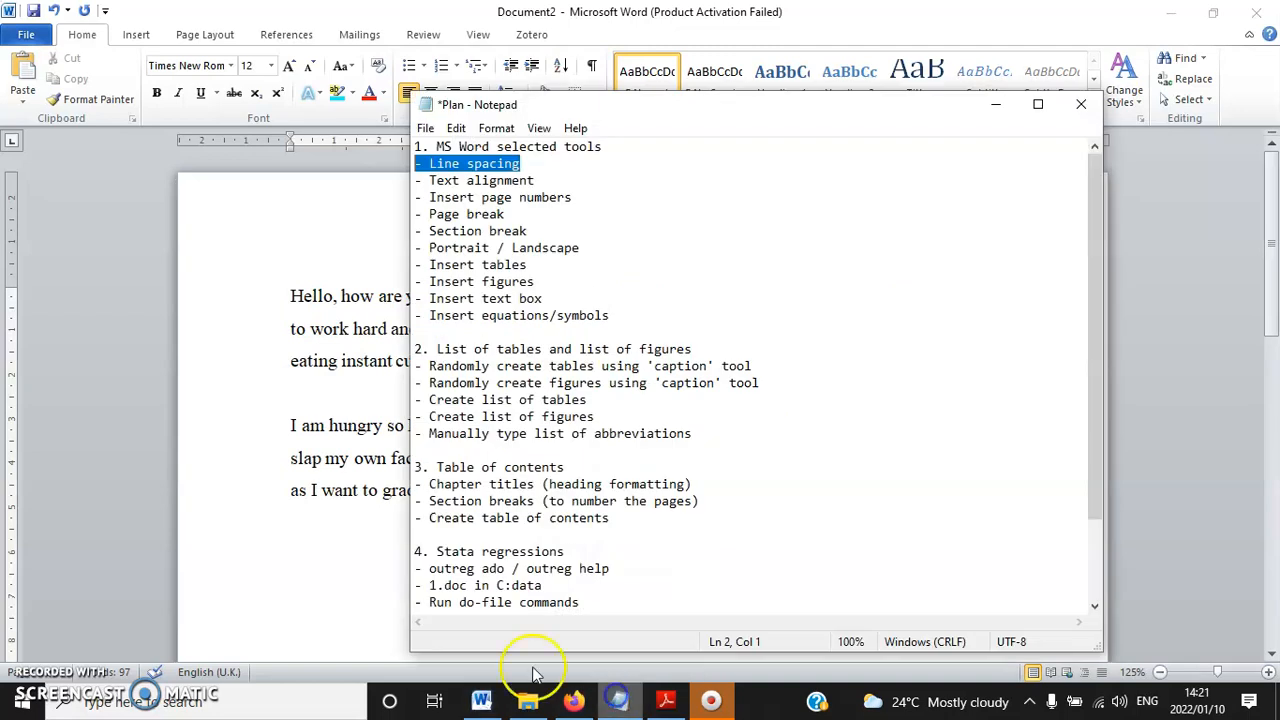
{"action": "key", "text": "Delete"}
{"action": "key", "text": "Delete"}
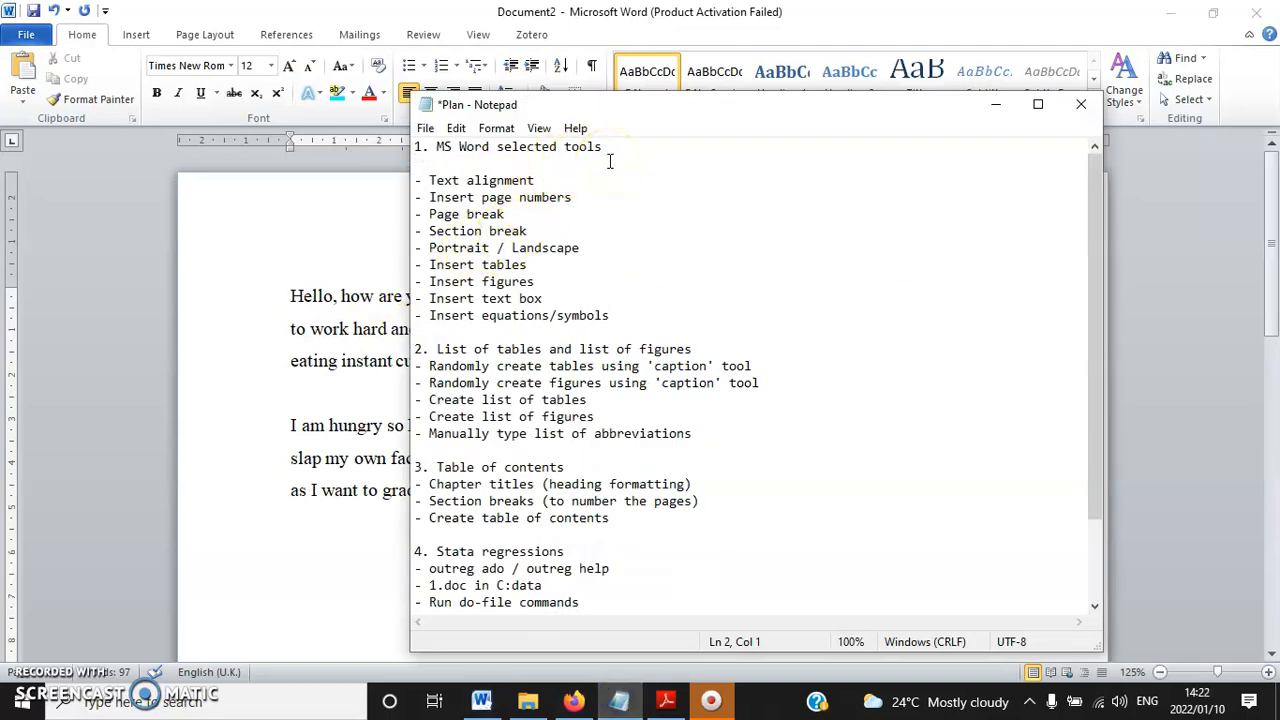
{"action": "left_click", "coordinate": [585, 162]}
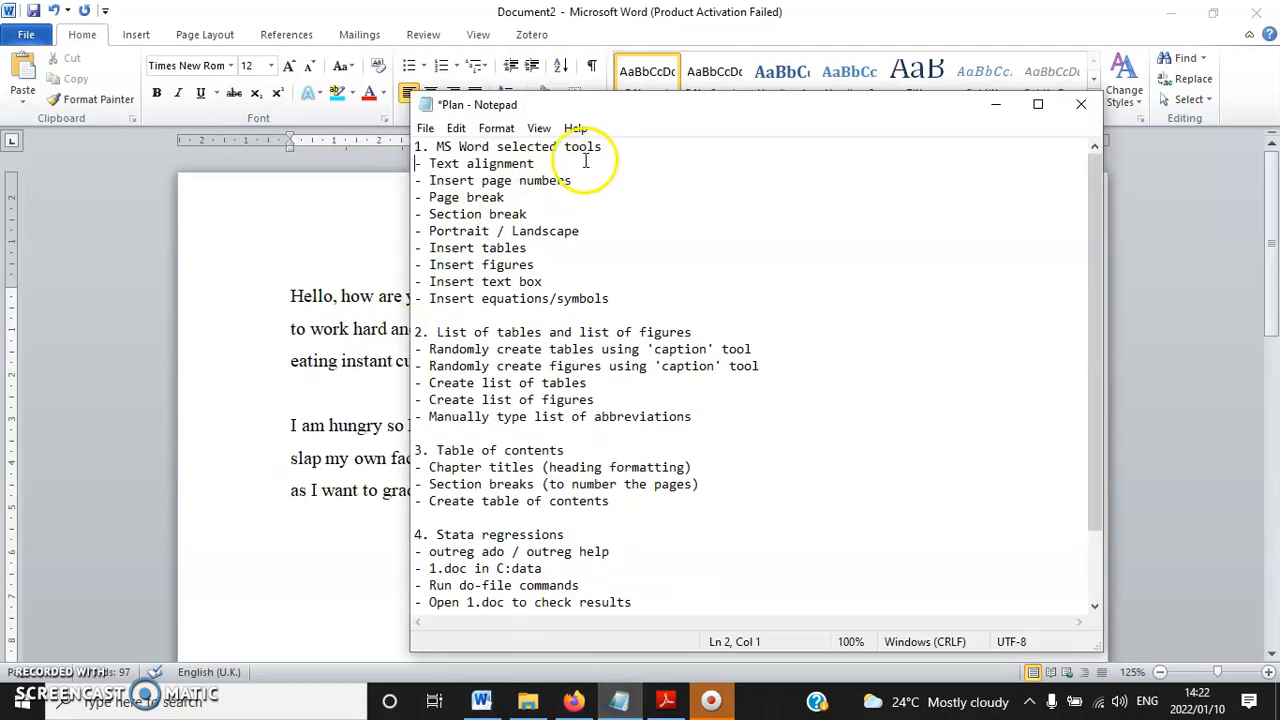
Return to Word and try centred and right alignment on both paragraphs.
{"action": "left_click", "coordinate": [371, 386]}
{"action": "left_click", "coordinate": [613, 495]}
{"action": "left_click_drag", "start_coordinate": [613, 495], "coordinate": [222, 275]}
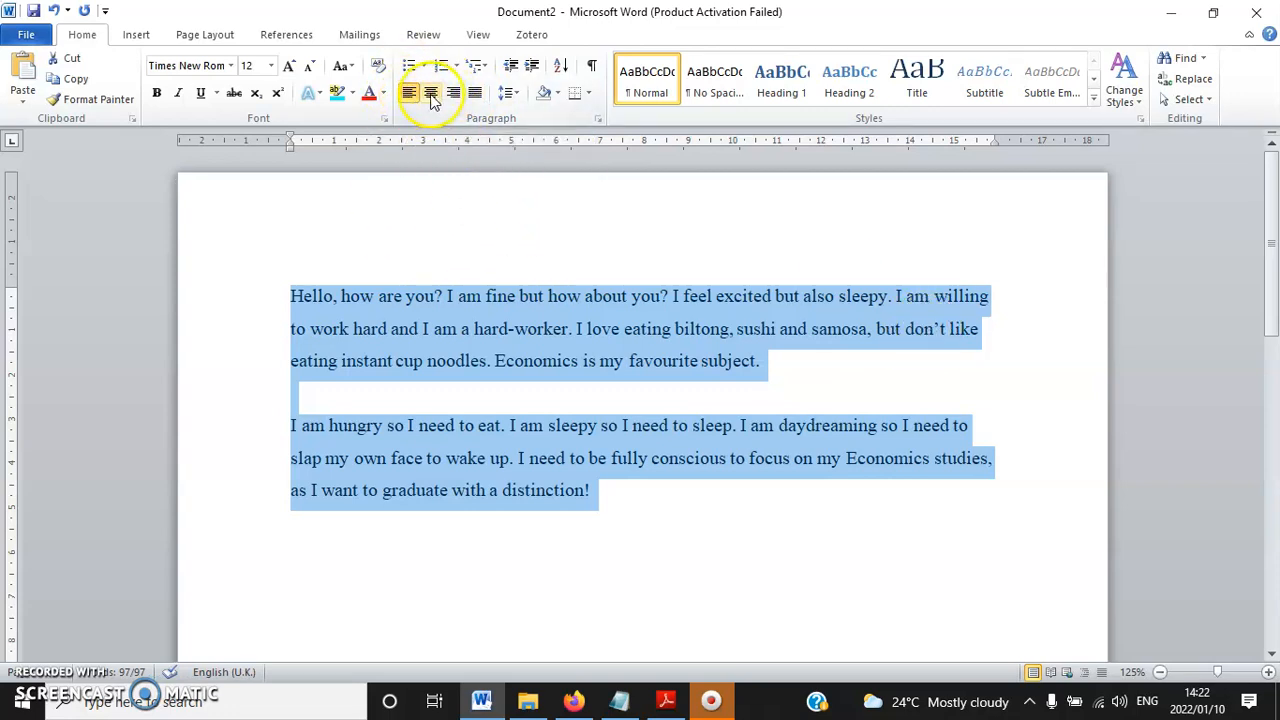
{"action": "left_click", "coordinate": [431, 94]}
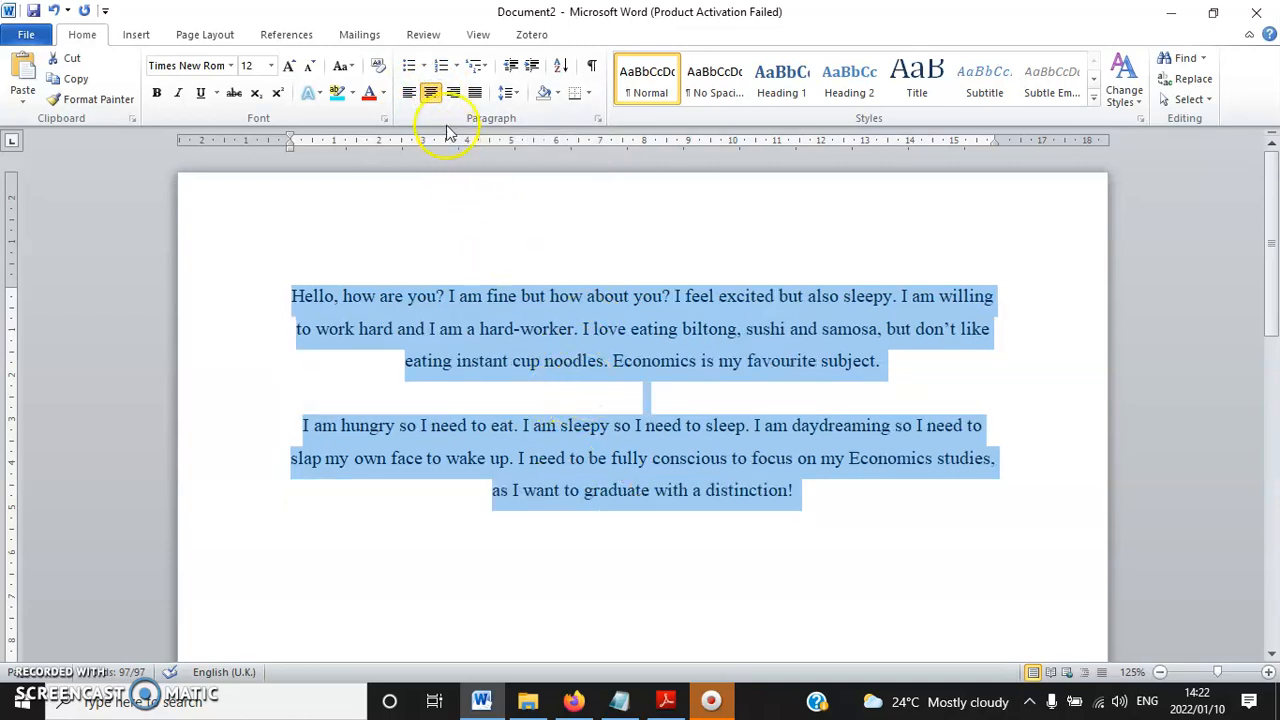
{"action": "left_click", "coordinate": [454, 95]}
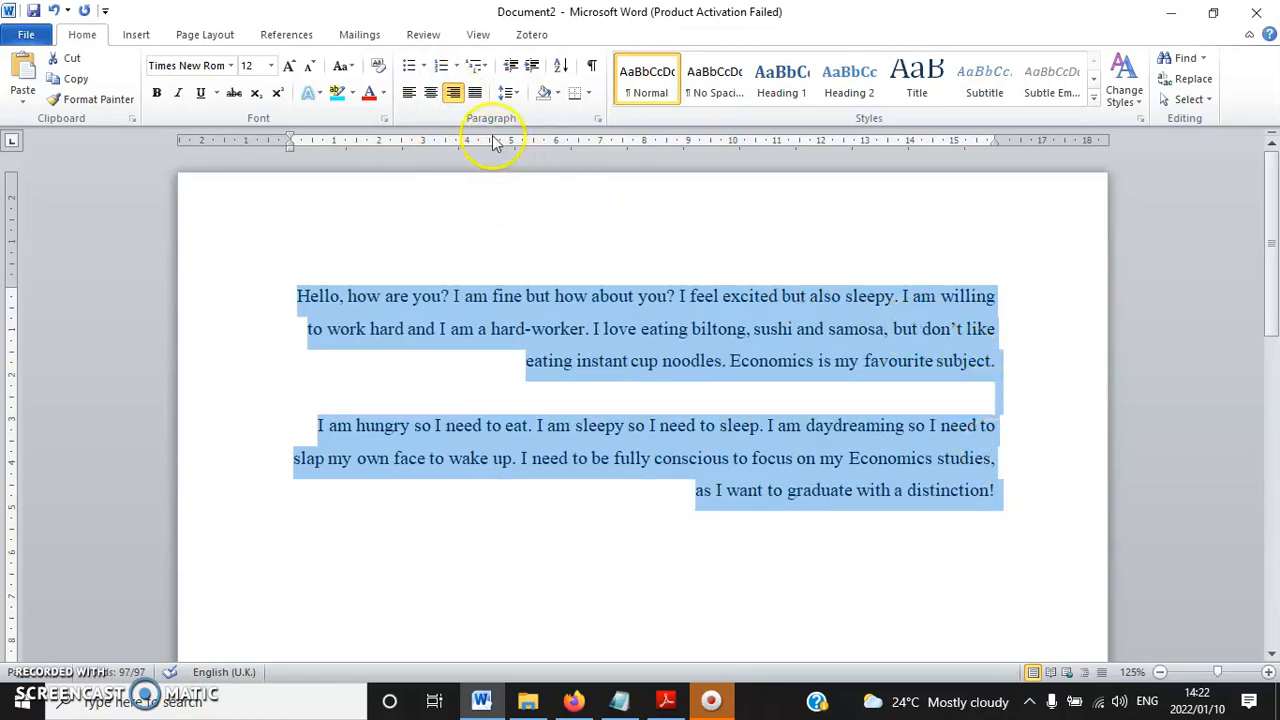
Justify both paragraphs so the text lines up with both margins.
{"action": "left_click", "coordinate": [476, 93]}
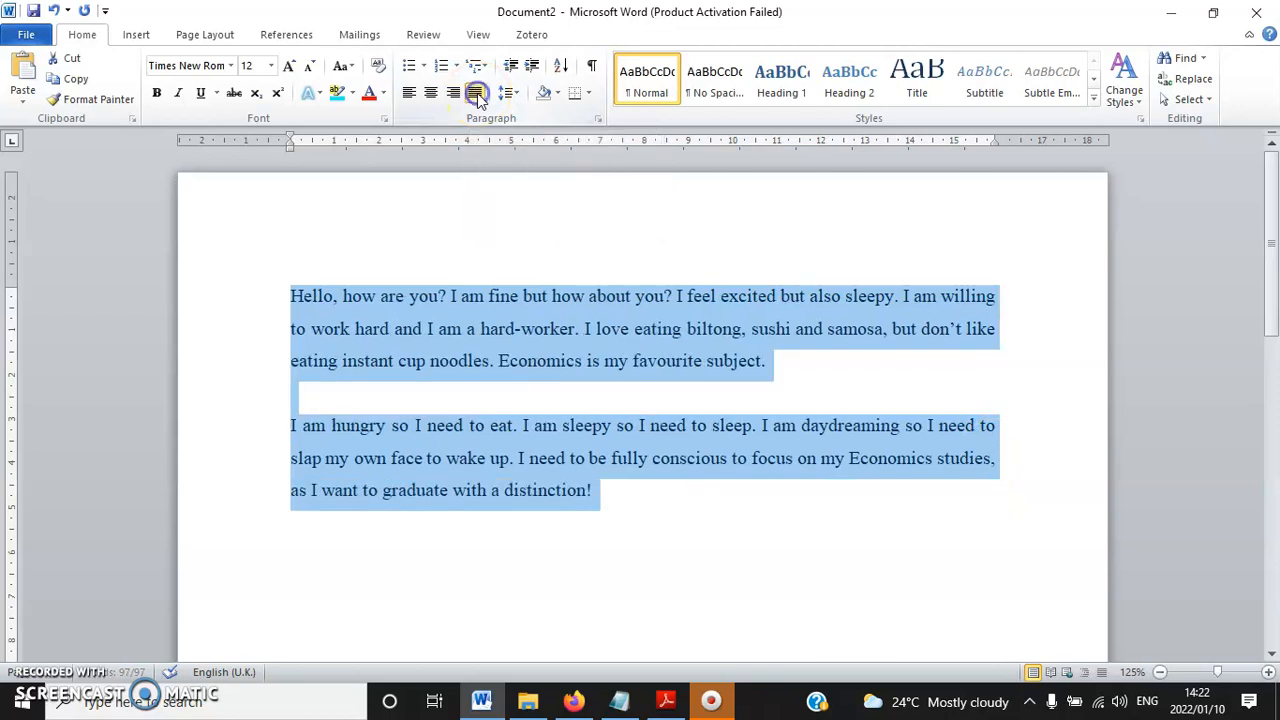
{"action": "left_click", "coordinate": [290, 332]}
{"action": "left_click_drag", "start_coordinate": [598, 494], "coordinate": [249, 283]}
{"action": "left_click", "coordinate": [398, 392]}
{"action": "left_click", "coordinate": [617, 498]}
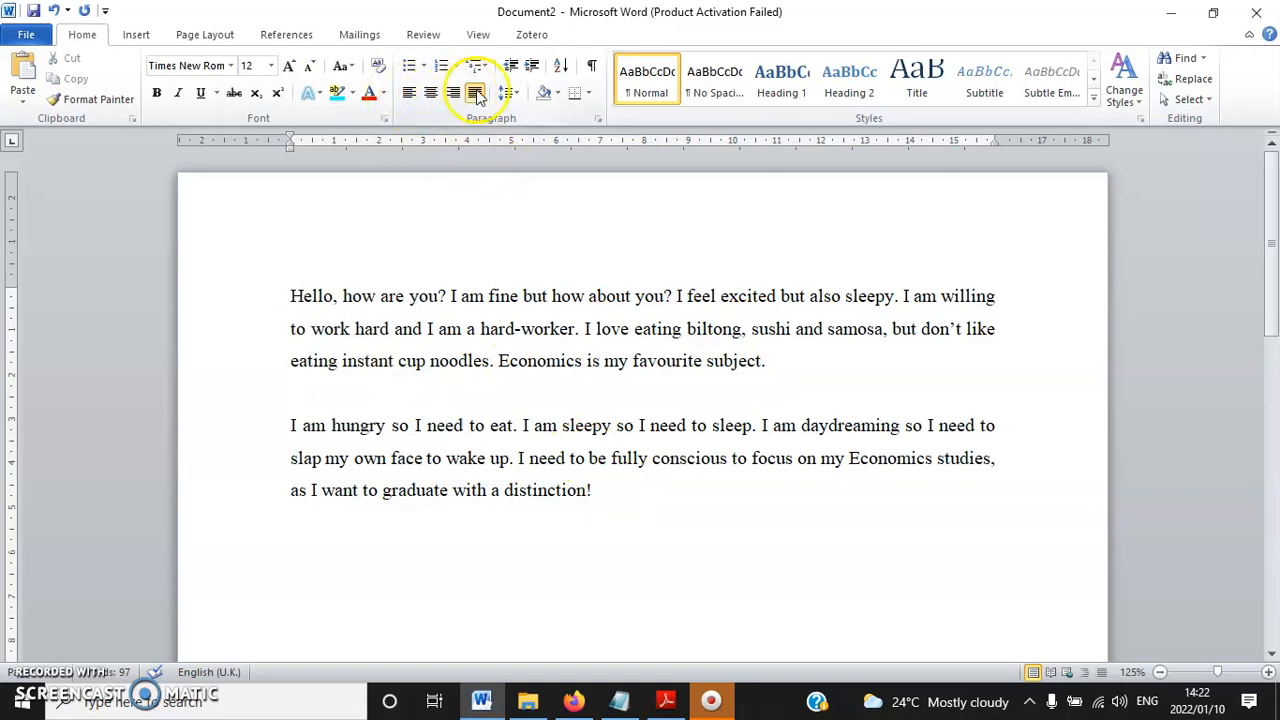
{"action": "left_click_drag", "start_coordinate": [615, 505], "coordinate": [254, 283]}
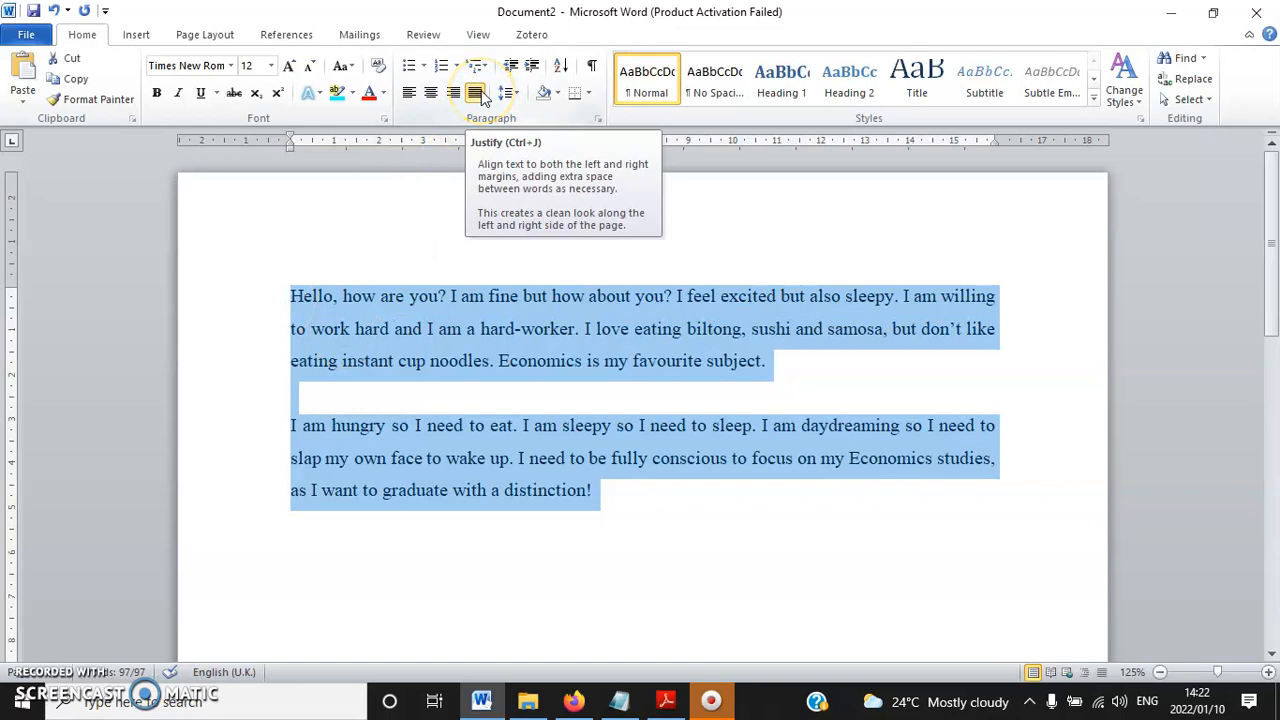
{"action": "left_click", "coordinate": [479, 93]}
{"action": "left_click", "coordinate": [490, 385]}
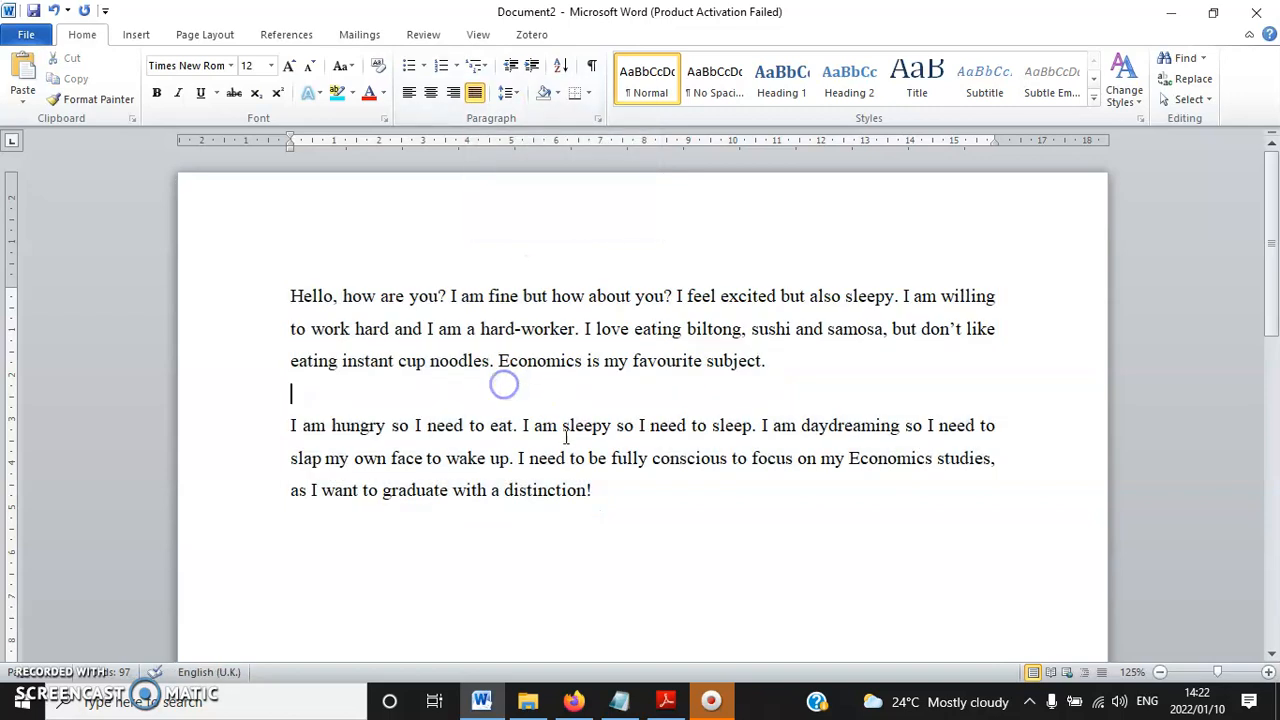
Switch to the Notepad plan and delete the "- Text alignment" line.
{"action": "left_click", "coordinate": [605, 700]}
{"action": "left_click_drag", "start_coordinate": [536, 163], "coordinate": [408, 163]}
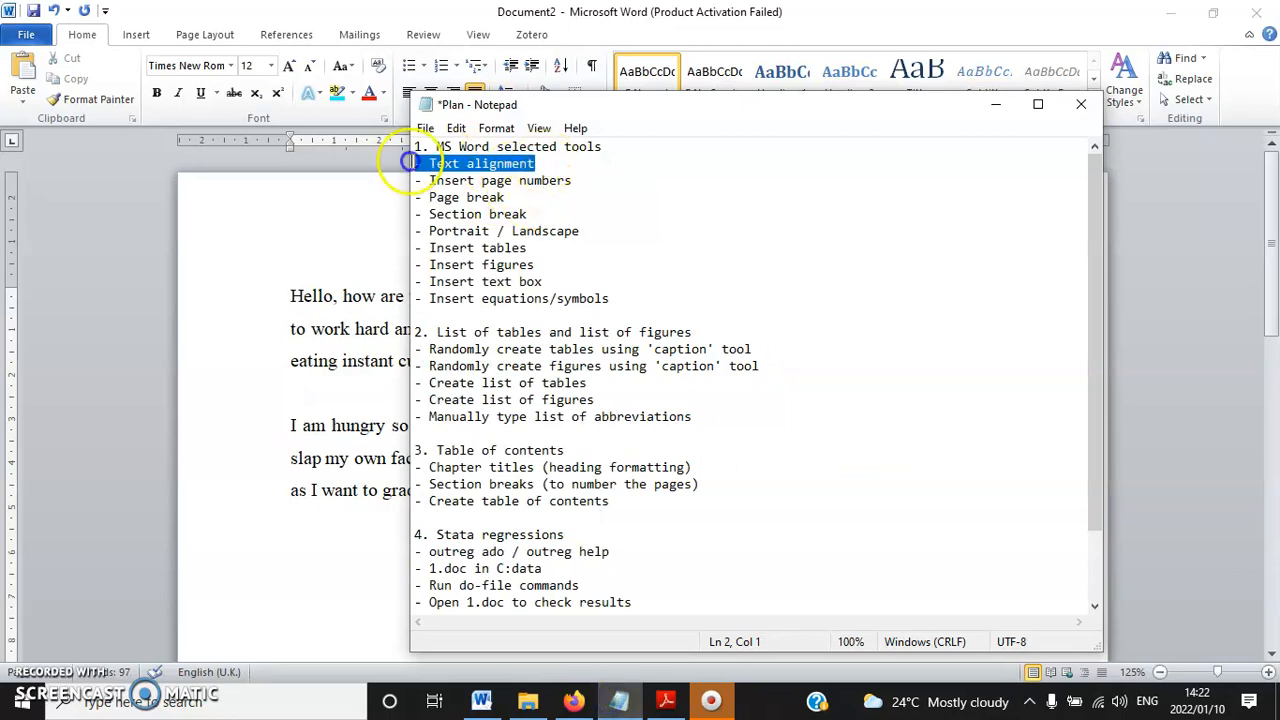
{"action": "key", "text": "Delete"}
{"action": "key", "text": "Delete"}
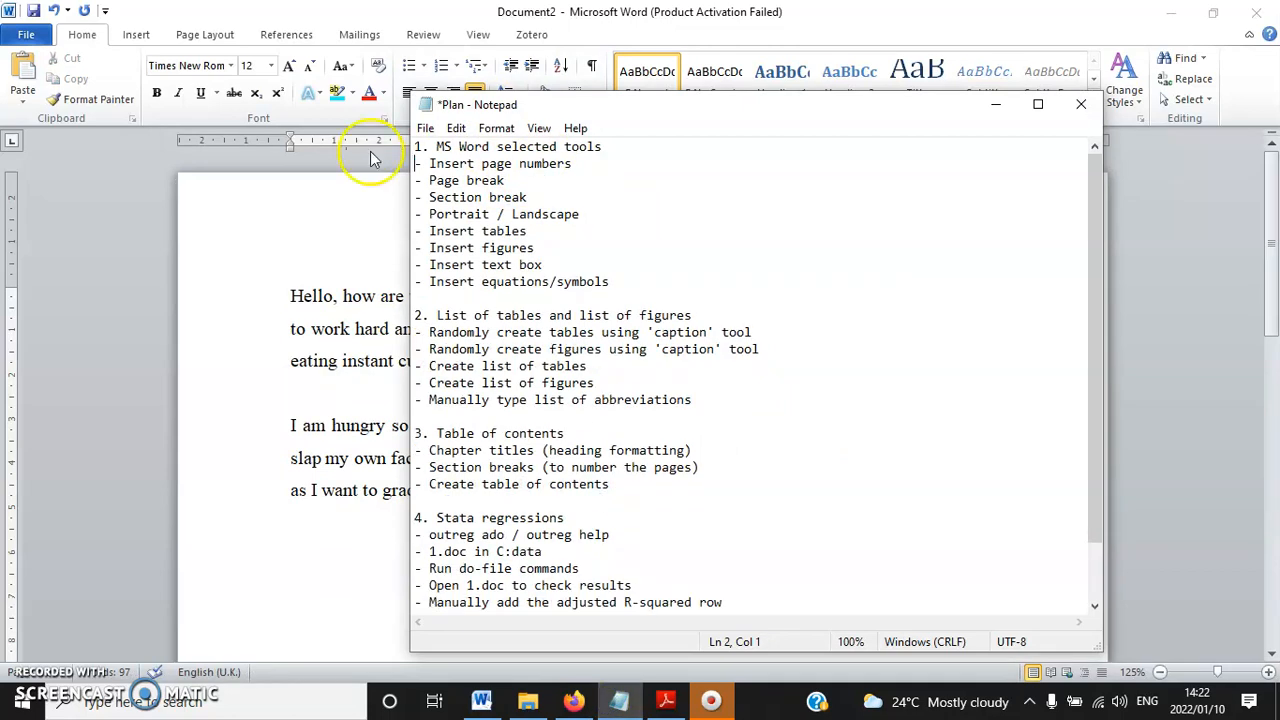
Return to Word, copy both paragraphs and paste them repeatedly below the existing text to lengthen the document.
{"action": "left_click", "coordinate": [360, 390]}
{"action": "left_click", "coordinate": [621, 500]}
{"action": "scroll", "coordinate": [623, 468], "scroll_direction": "down", "scroll_amount": 3}
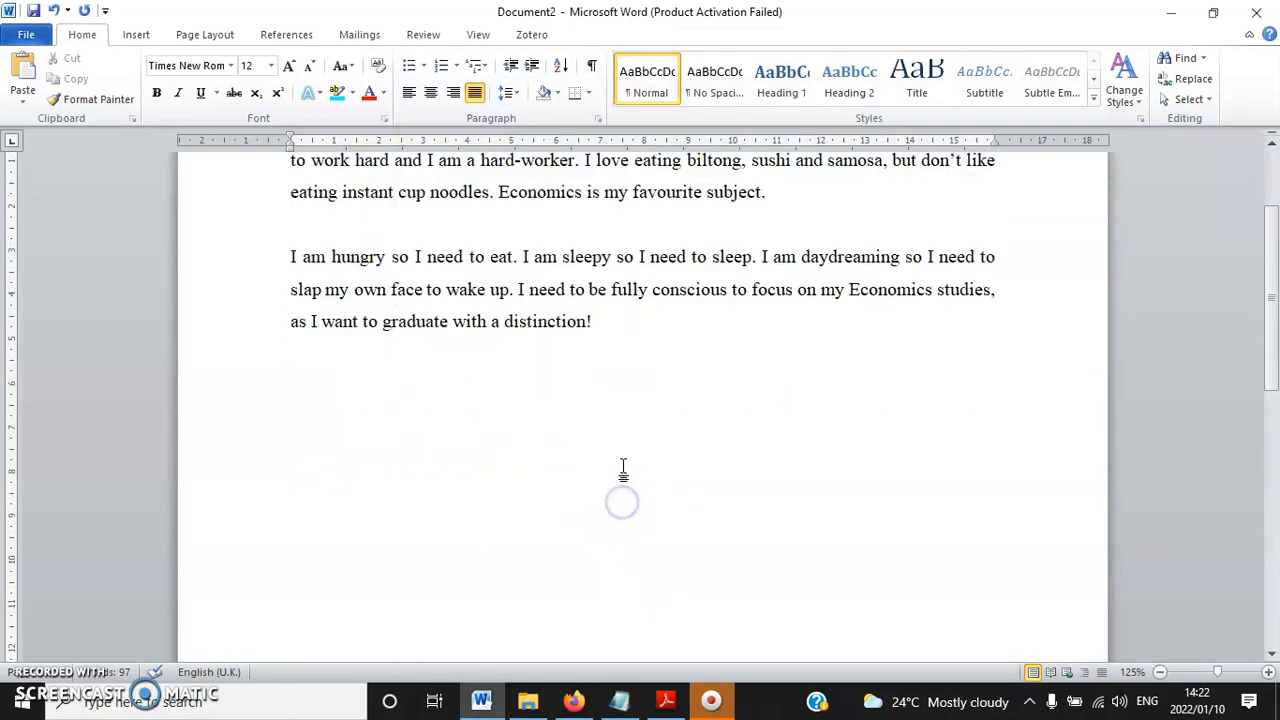
{"action": "scroll", "coordinate": [622, 468], "scroll_direction": "up", "scroll_amount": 1}
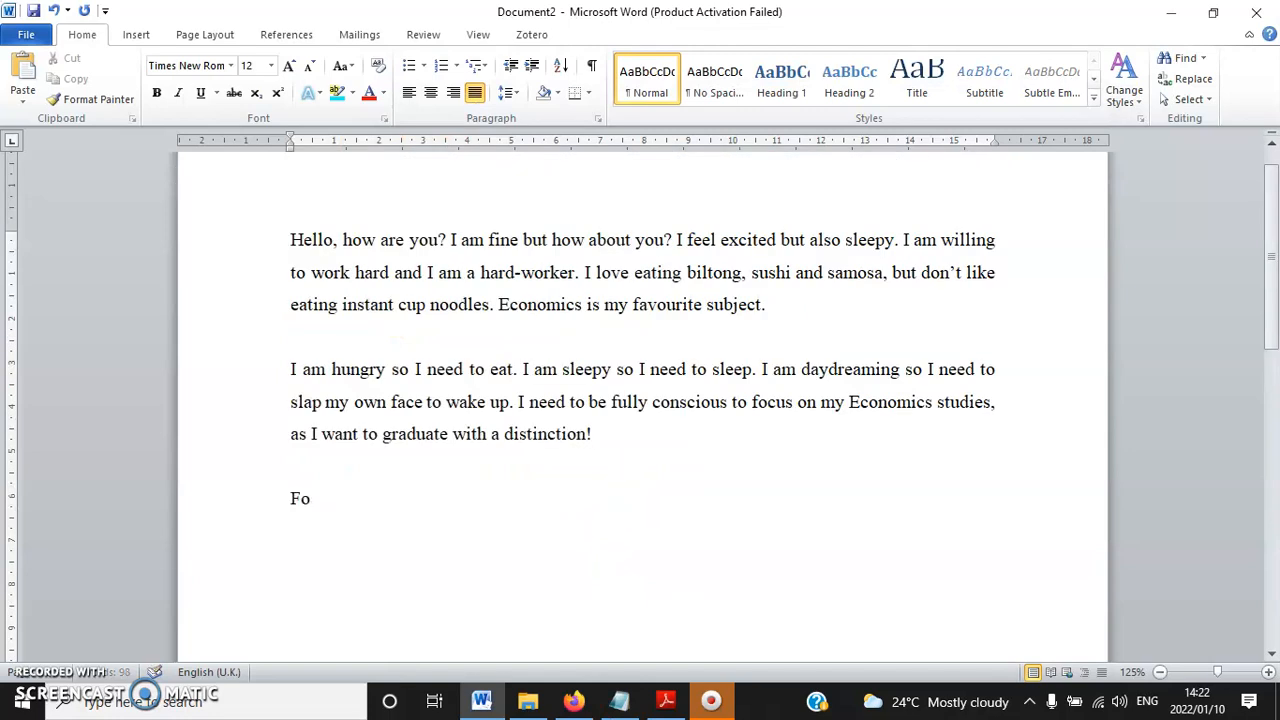
{"action": "left_click_drag", "start_coordinate": [608, 477], "coordinate": [287, 245]}
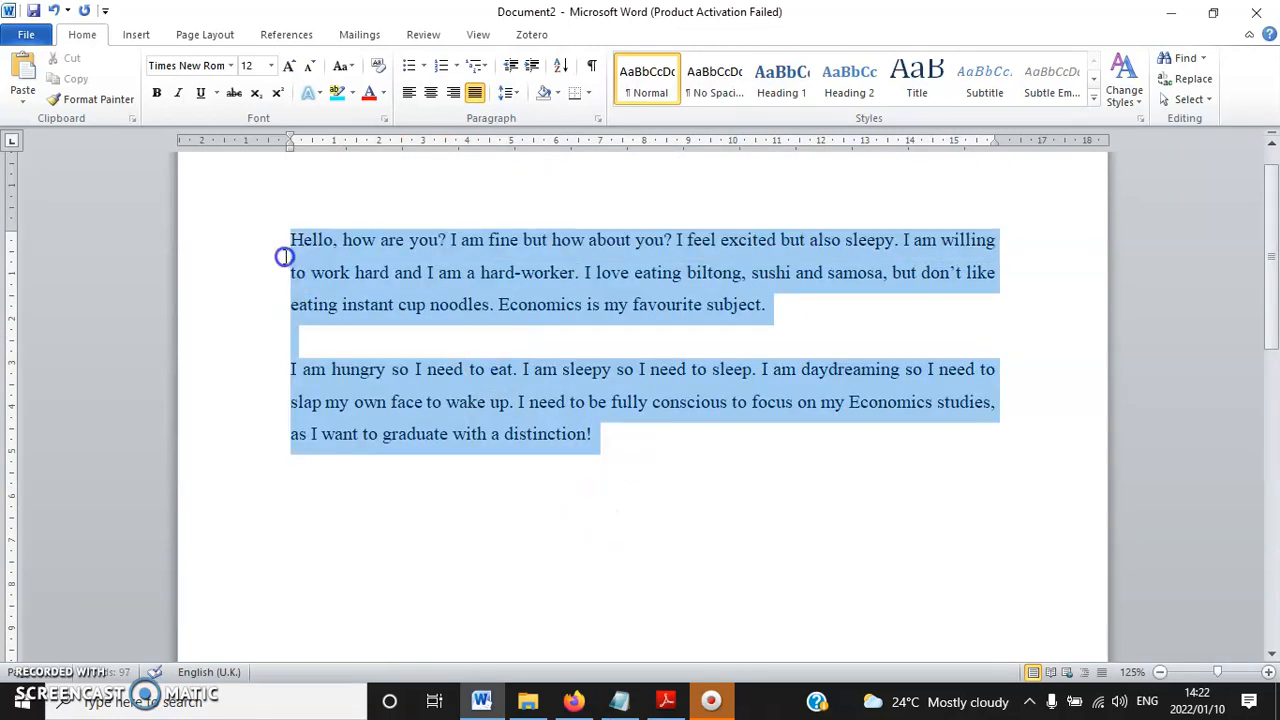
{"action": "left_click", "coordinate": [74, 79]}
{"action": "left_click", "coordinate": [640, 441]}
{"action": "key", "text": "Return"}
{"action": "left_click", "coordinate": [24, 68]}
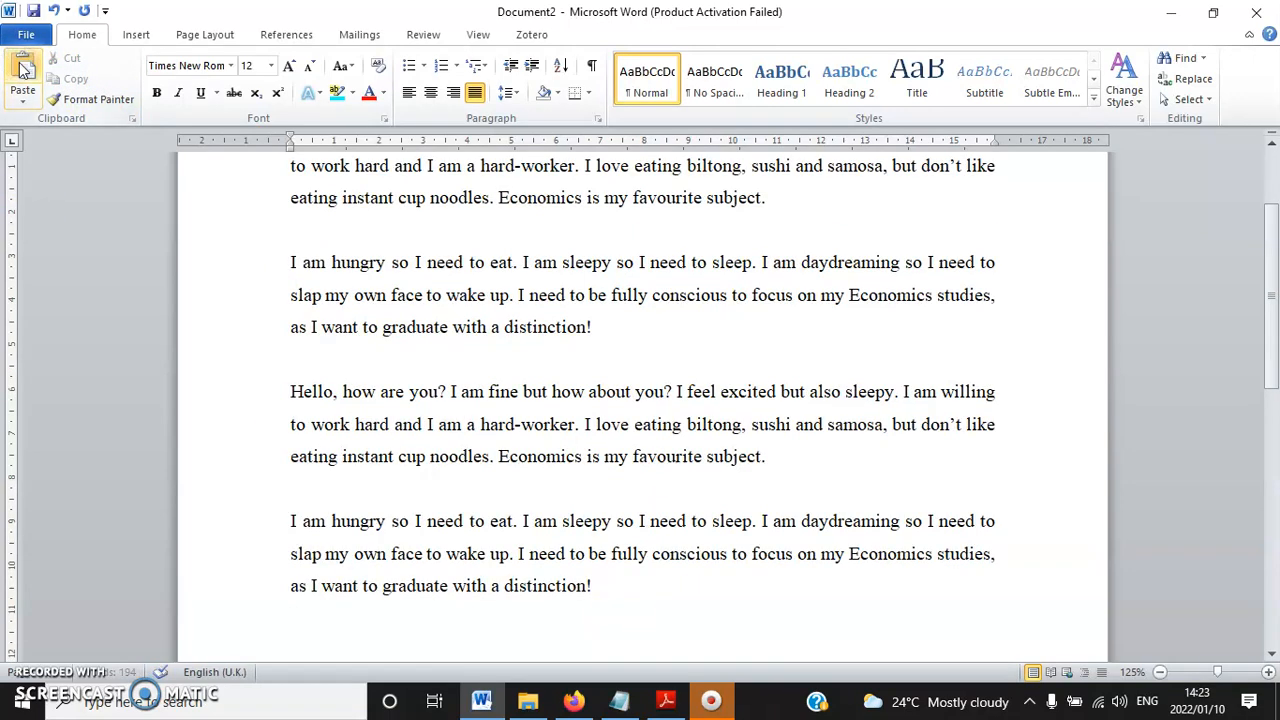
{"action": "left_click", "coordinate": [22, 66]}
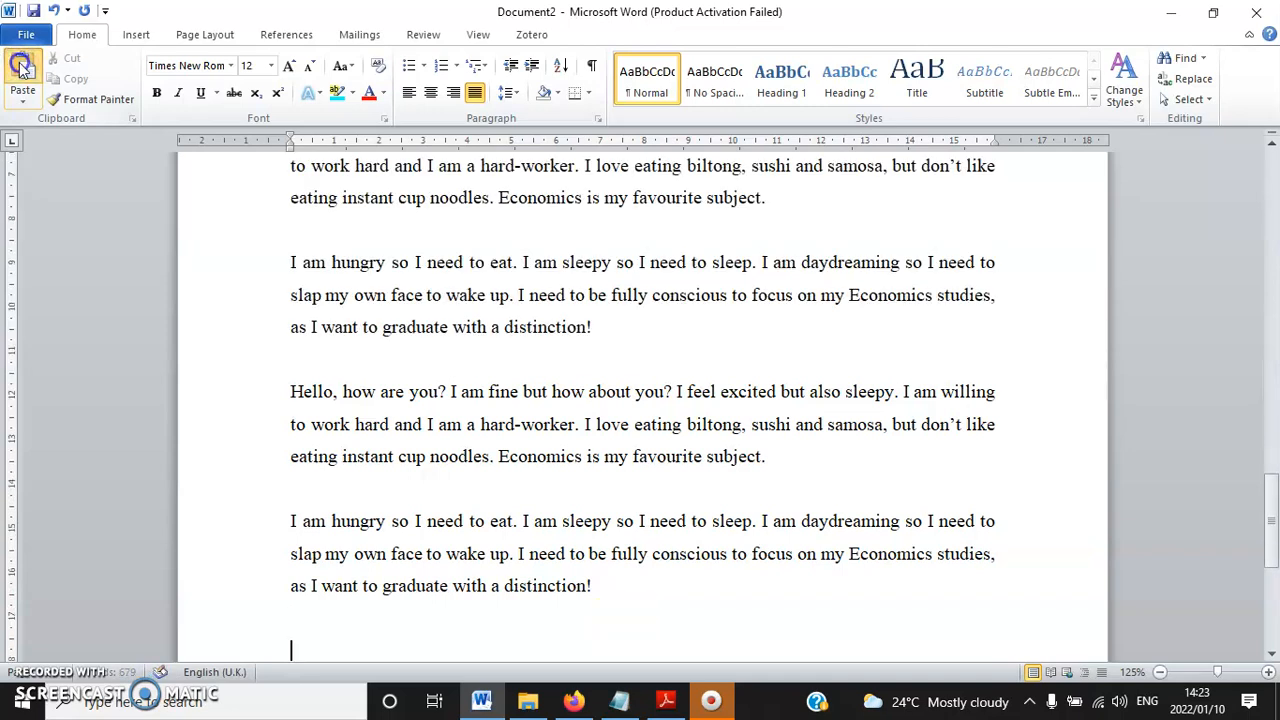
Paste more copies of the two paragraphs to lengthen the document, and delete the surplus copy at the end.
{"action": "left_click", "coordinate": [22, 66]}
{"action": "left_click", "coordinate": [22, 66]}
{"action": "left_click", "coordinate": [22, 66]}
{"action": "left_click", "coordinate": [21, 66]}
{"action": "left_click", "coordinate": [21, 66]}
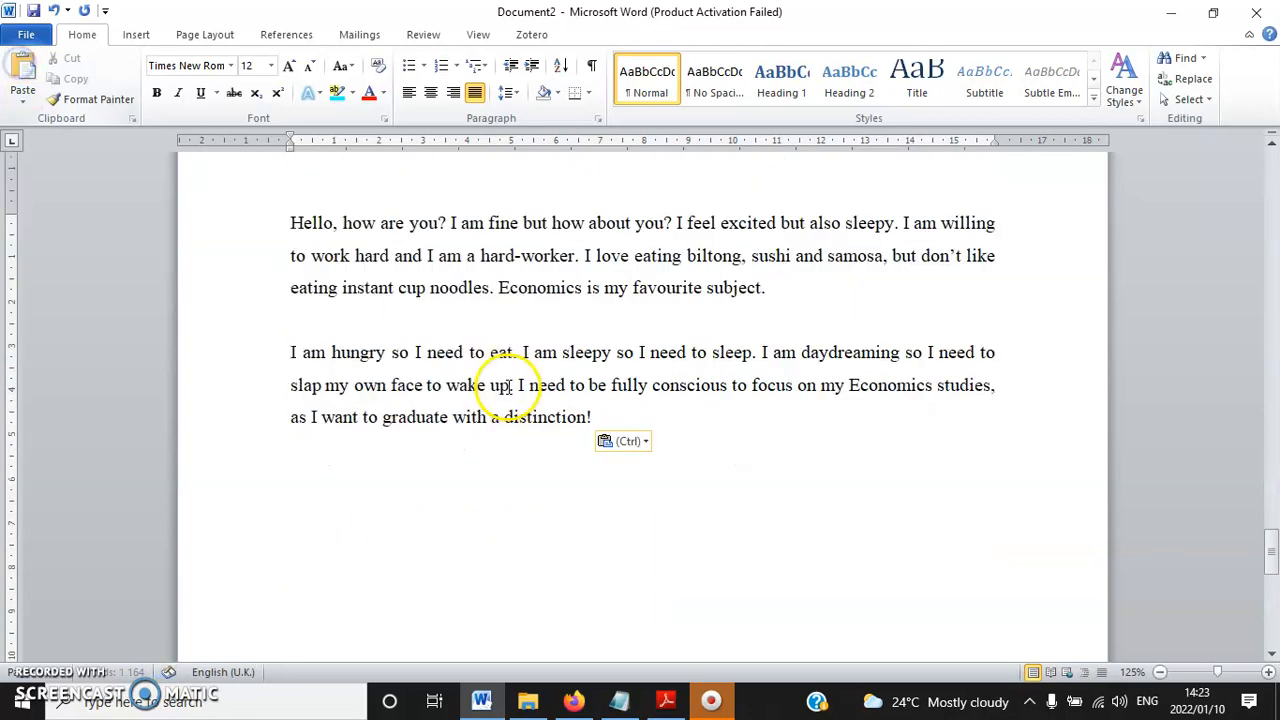
{"action": "left_click_drag", "start_coordinate": [629, 597], "coordinate": [265, 361]}
{"action": "key", "text": "Delete"}
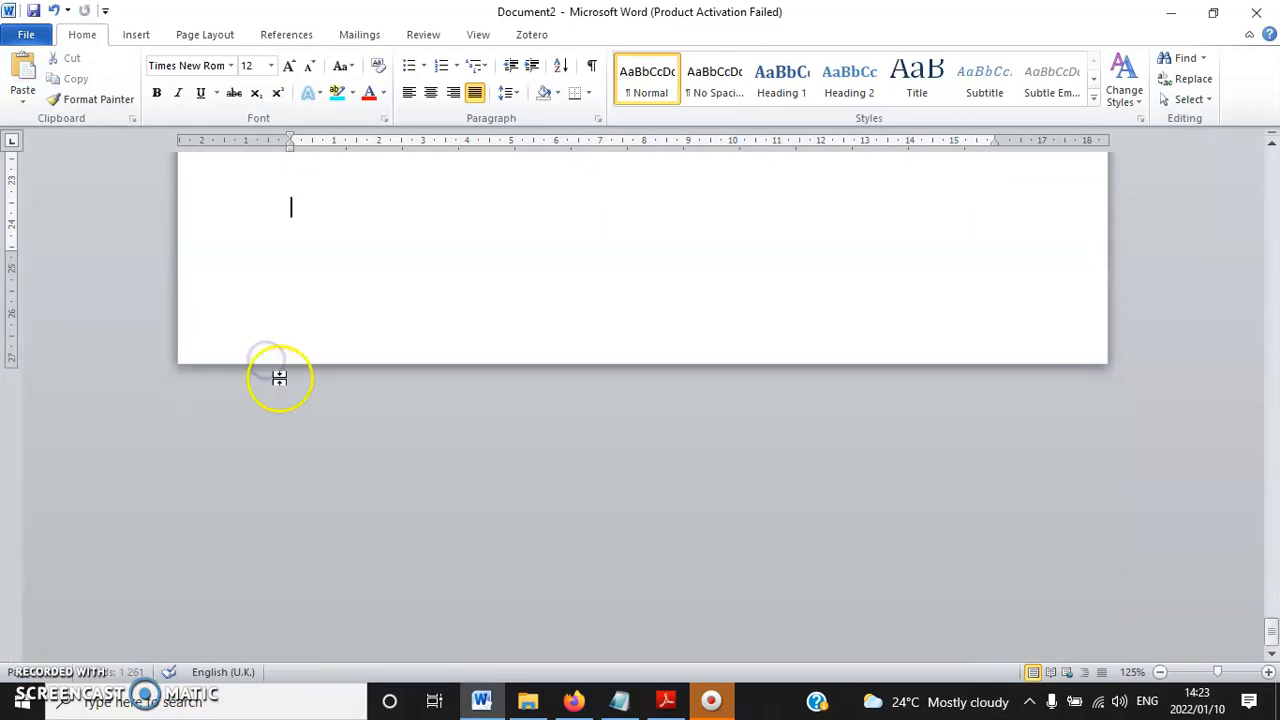
{"action": "left_click", "coordinate": [494, 457]}
Insert page numbers at the bottom of the page in the Plain Number 3 style and return to the body text.
{"action": "scroll", "coordinate": [485, 420], "scroll_direction": "up", "scroll_amount": 10}
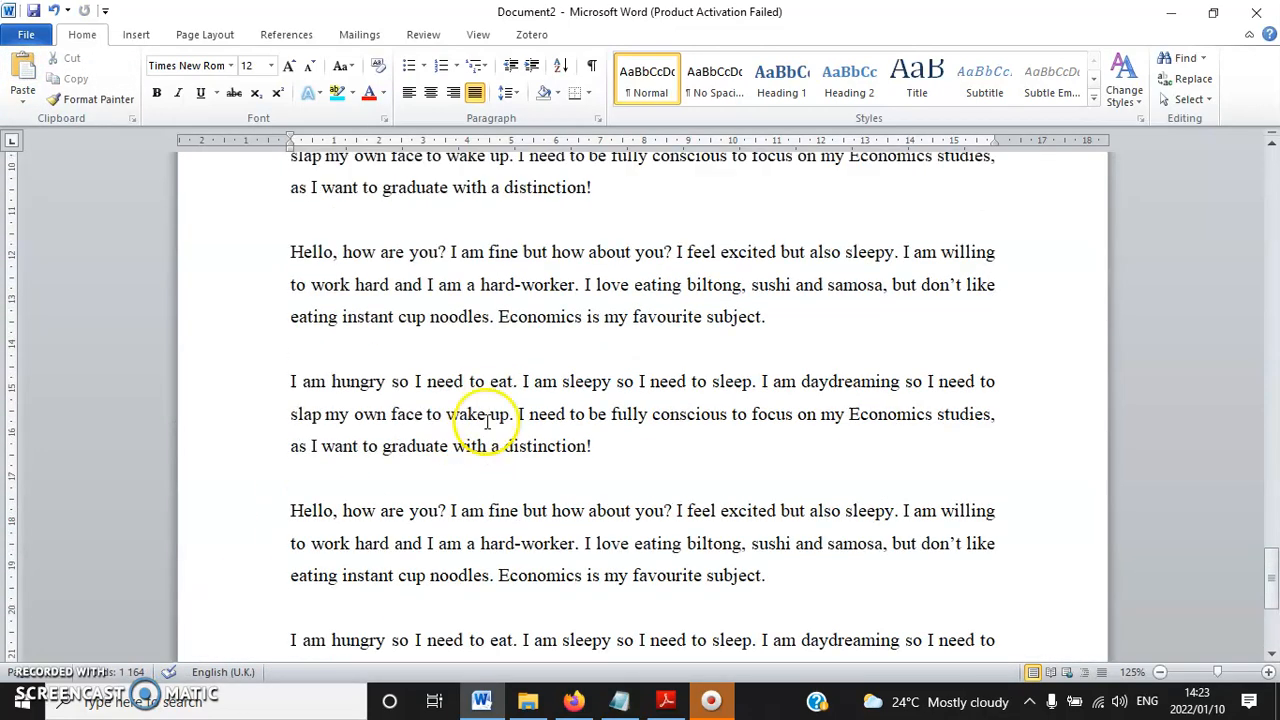
{"action": "scroll", "coordinate": [480, 420], "scroll_direction": "up", "scroll_amount": 6}
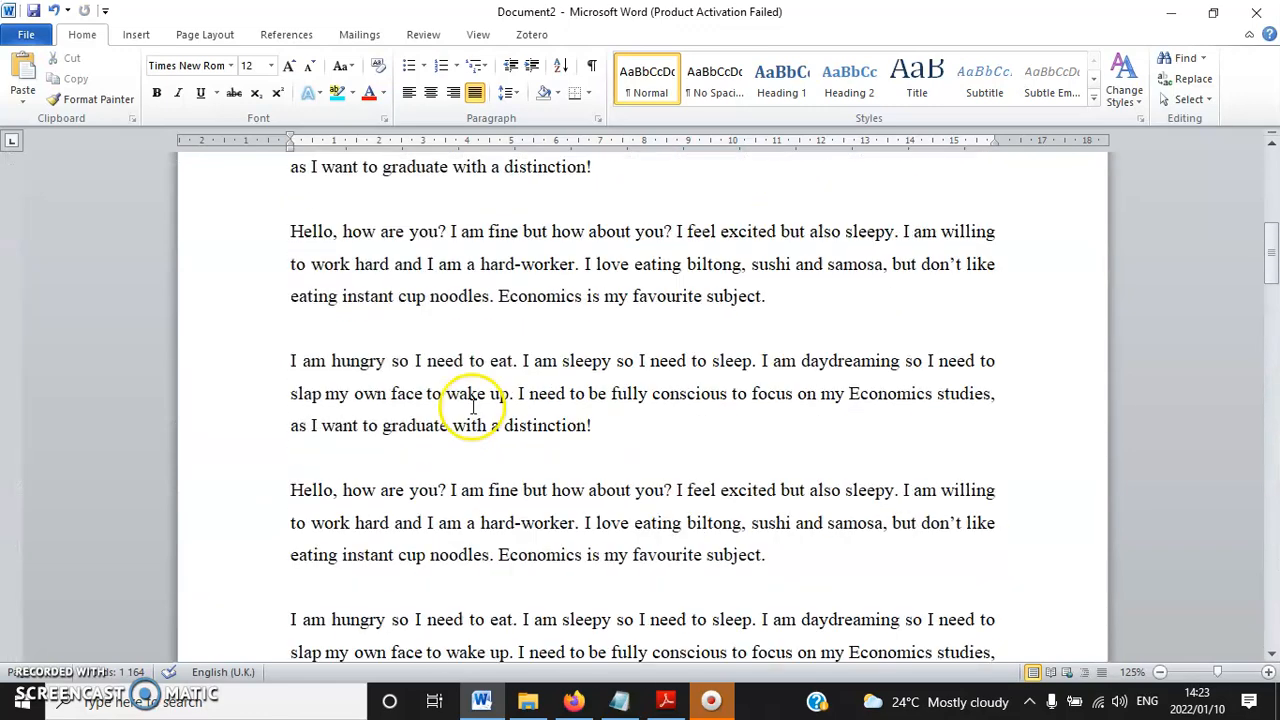
{"action": "left_click", "coordinate": [287, 295]}
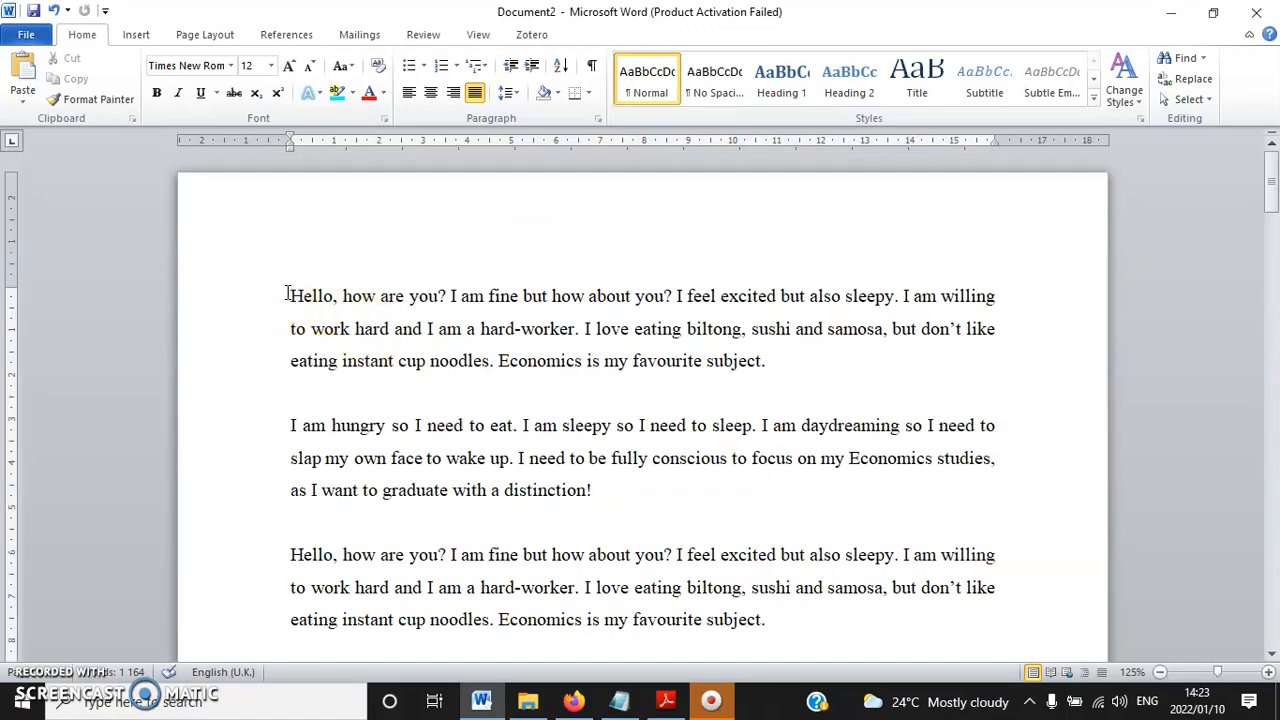
{"action": "left_click", "coordinate": [136, 34]}
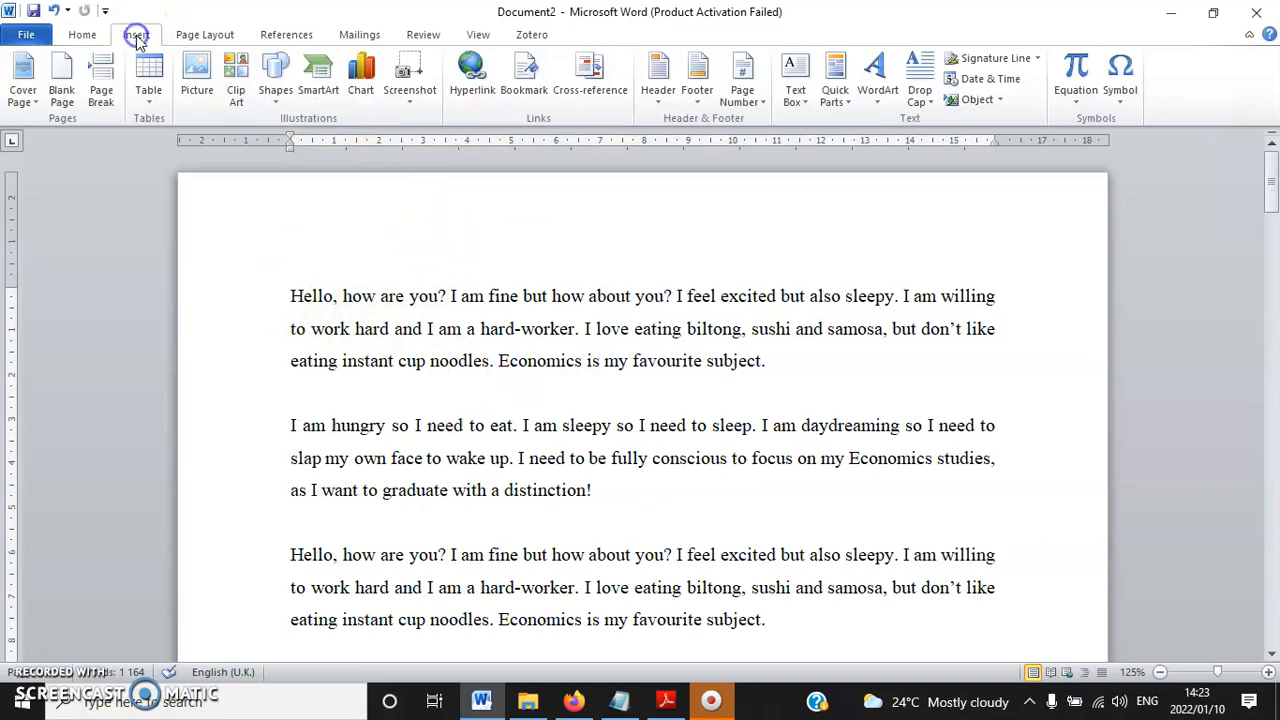
{"action": "left_click", "coordinate": [742, 90]}
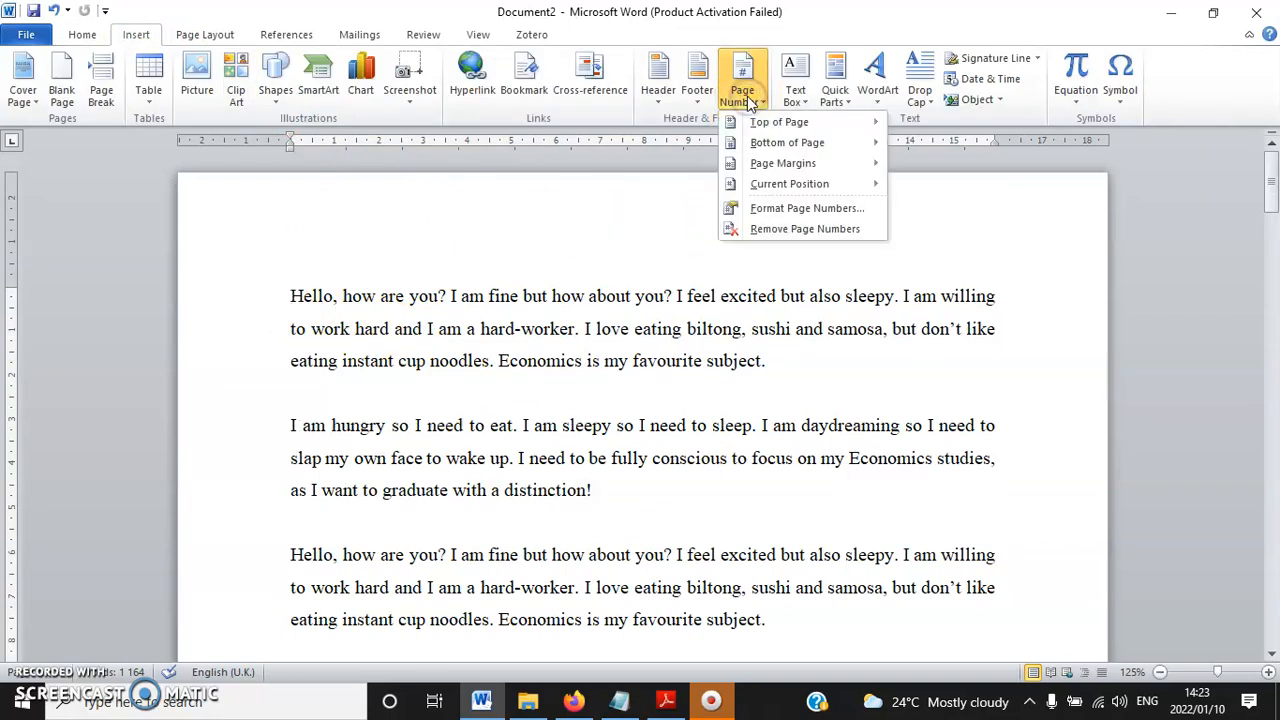
{"action": "left_click", "coordinate": [782, 142]}
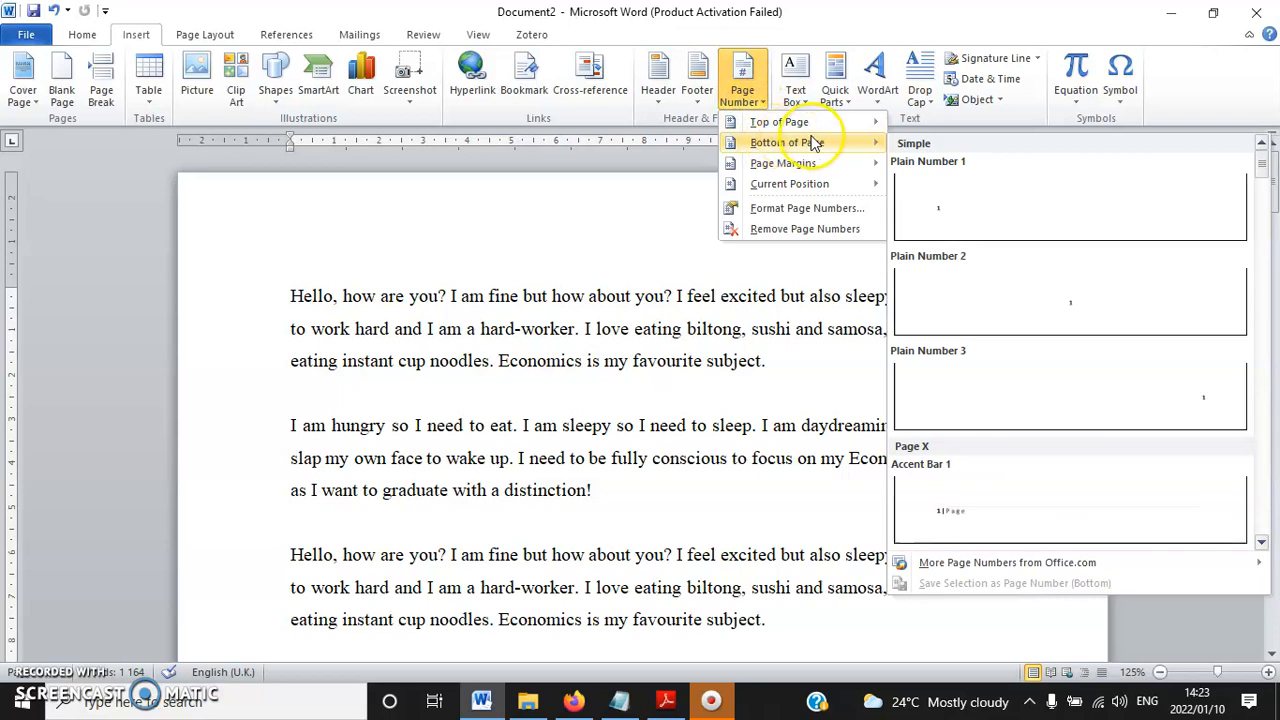
{"action": "left_click", "coordinate": [1204, 414]}
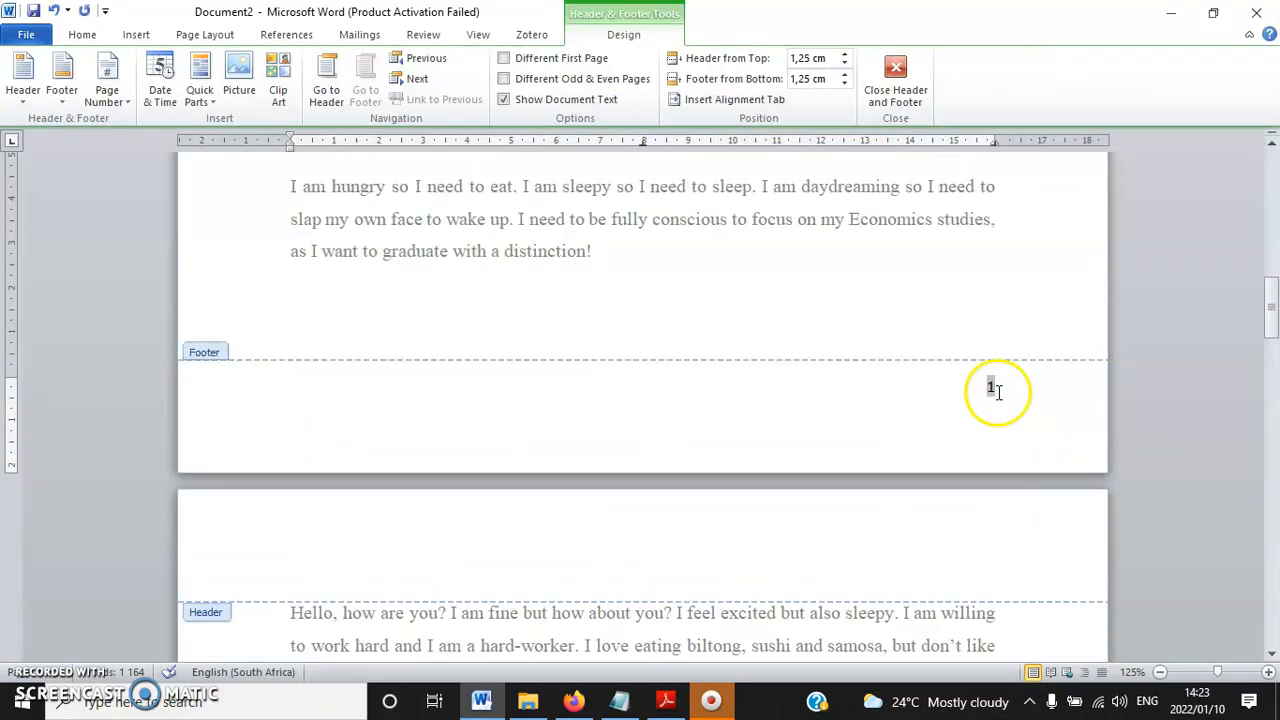
{"action": "double_click", "coordinate": [926, 276]}
{"action": "scroll", "coordinate": [980, 374], "scroll_direction": "down", "scroll_amount": 5}
Look at the page number designs offered for the current position at the end of page 1, without inserting one.
{"action": "left_click", "coordinate": [638, 202]}
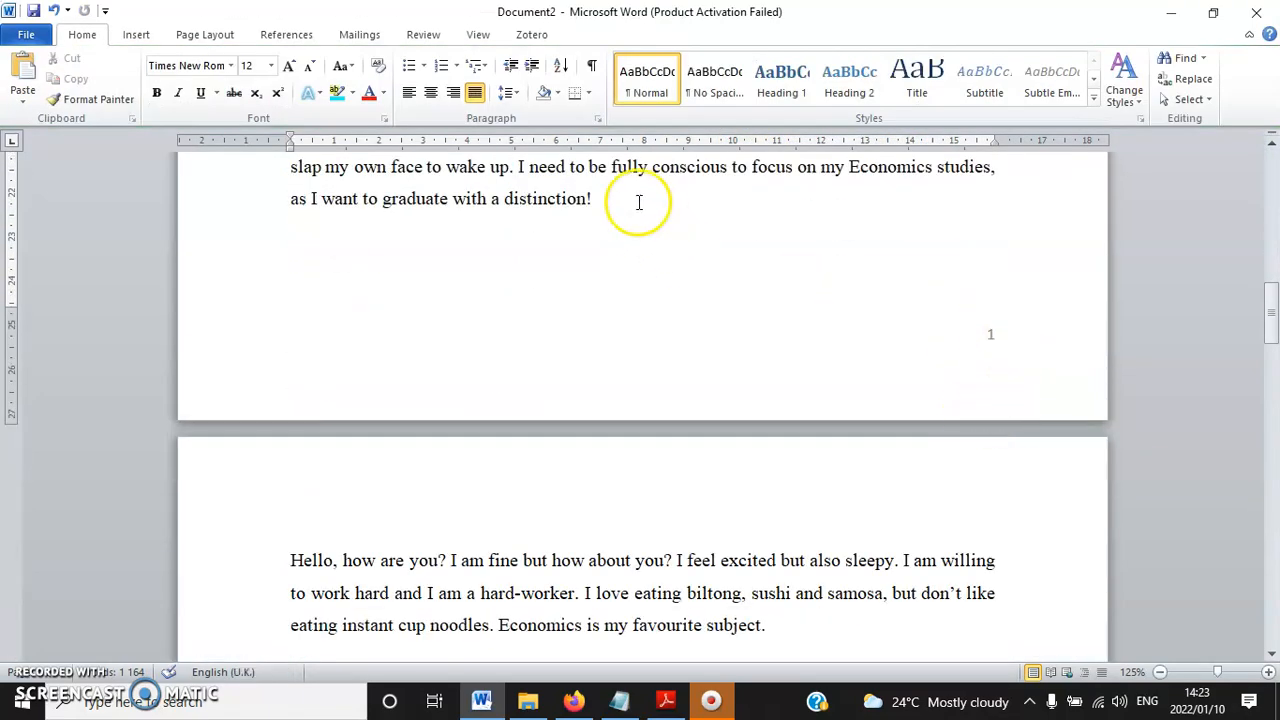
{"action": "left_click", "coordinate": [136, 34]}
{"action": "left_click", "coordinate": [742, 88]}
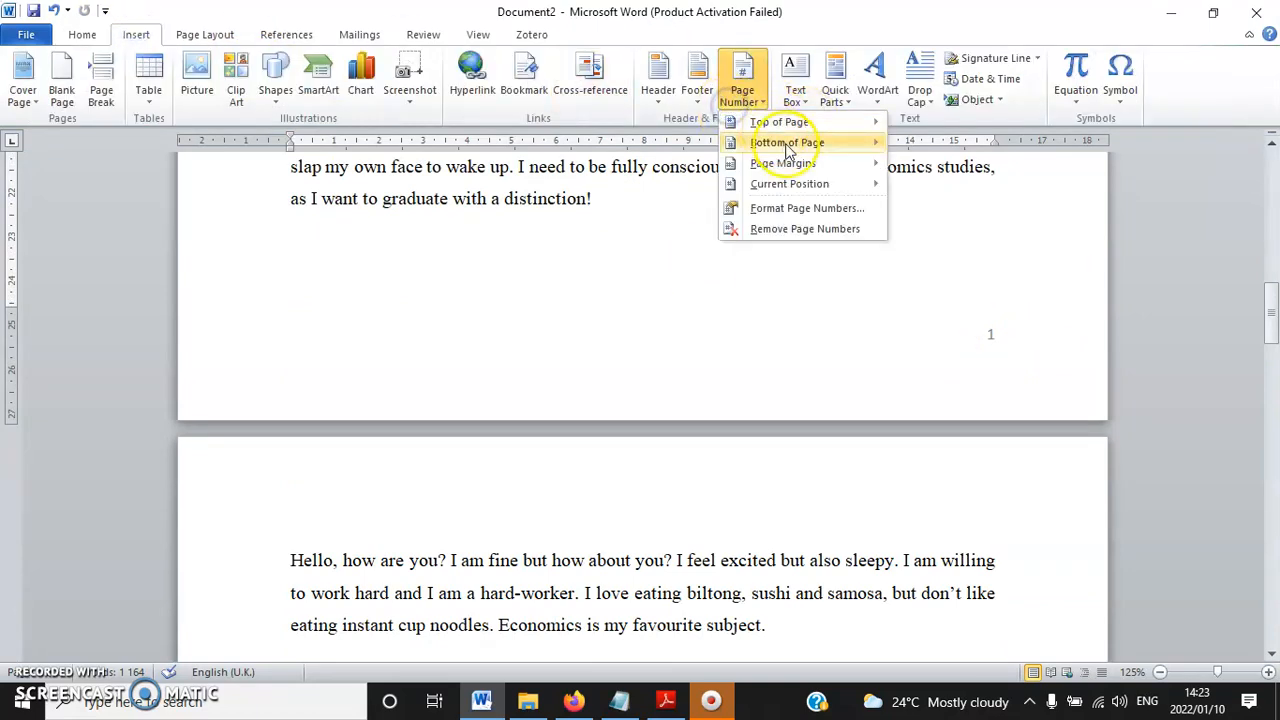
{"action": "mouse_move", "coordinate": [793, 185]}
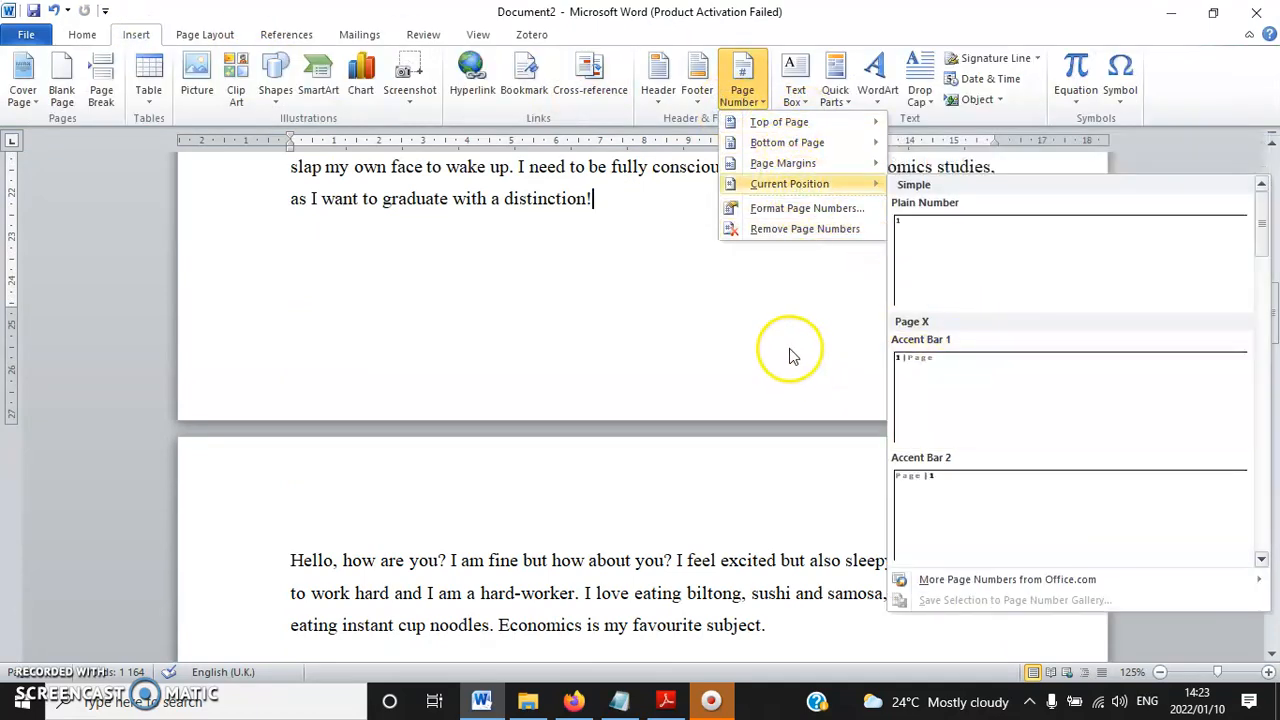
{"action": "left_click", "coordinate": [791, 350]}
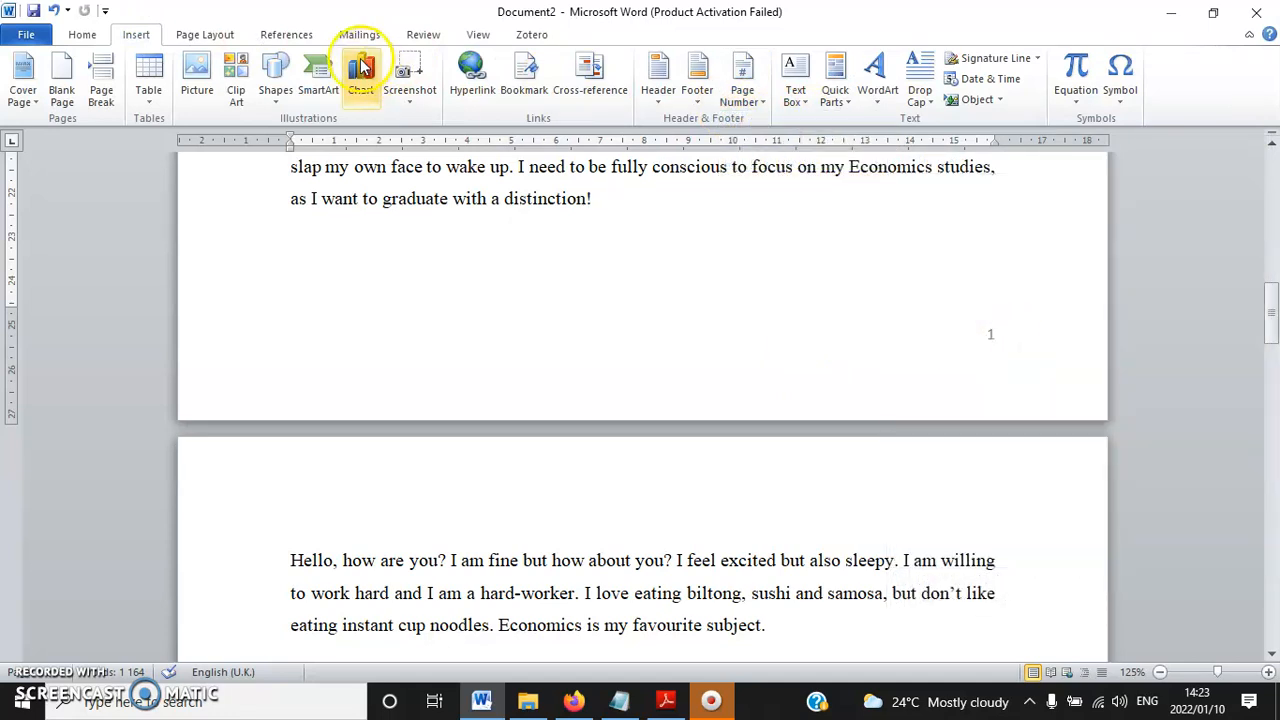
Review the available number formats, keep 1, 2, 3, set the page numbering to start at 1, and check the numbers.
{"action": "left_click", "coordinate": [749, 108]}
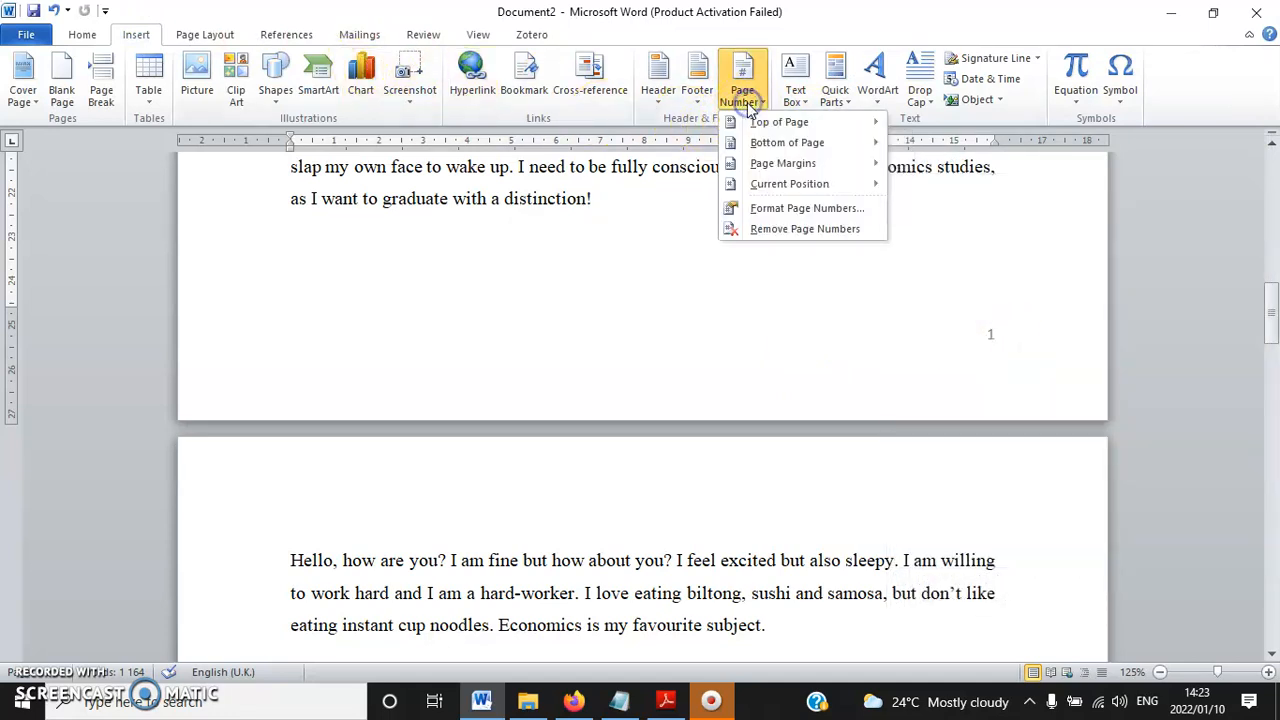
{"action": "left_click", "coordinate": [826, 214]}
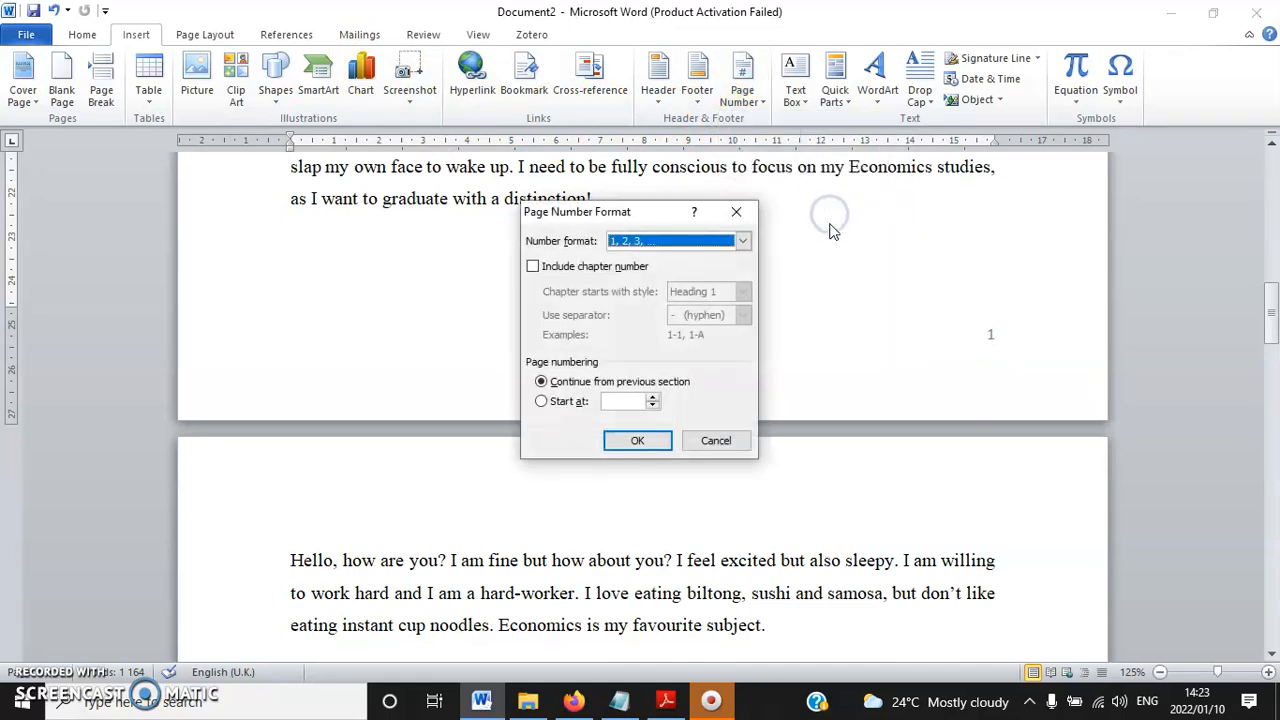
{"action": "left_click", "coordinate": [746, 244]}
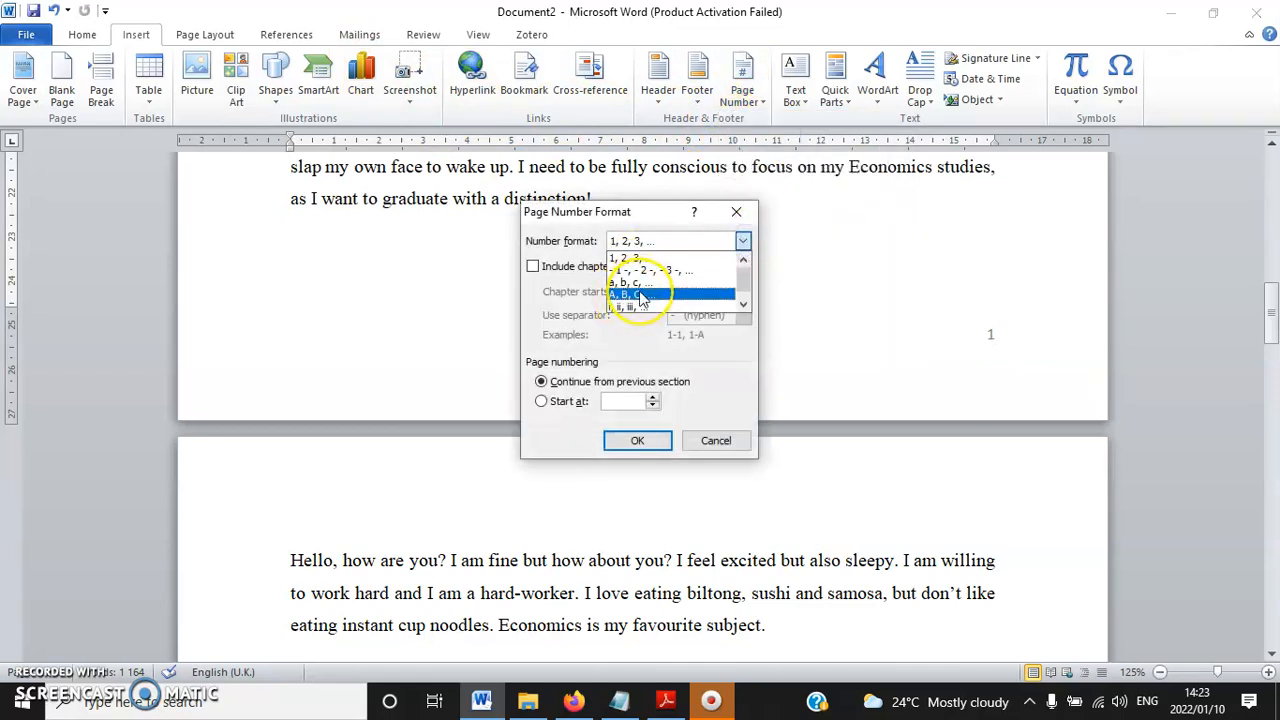
{"action": "scroll", "coordinate": [642, 300], "scroll_direction": "down", "scroll_amount": 1}
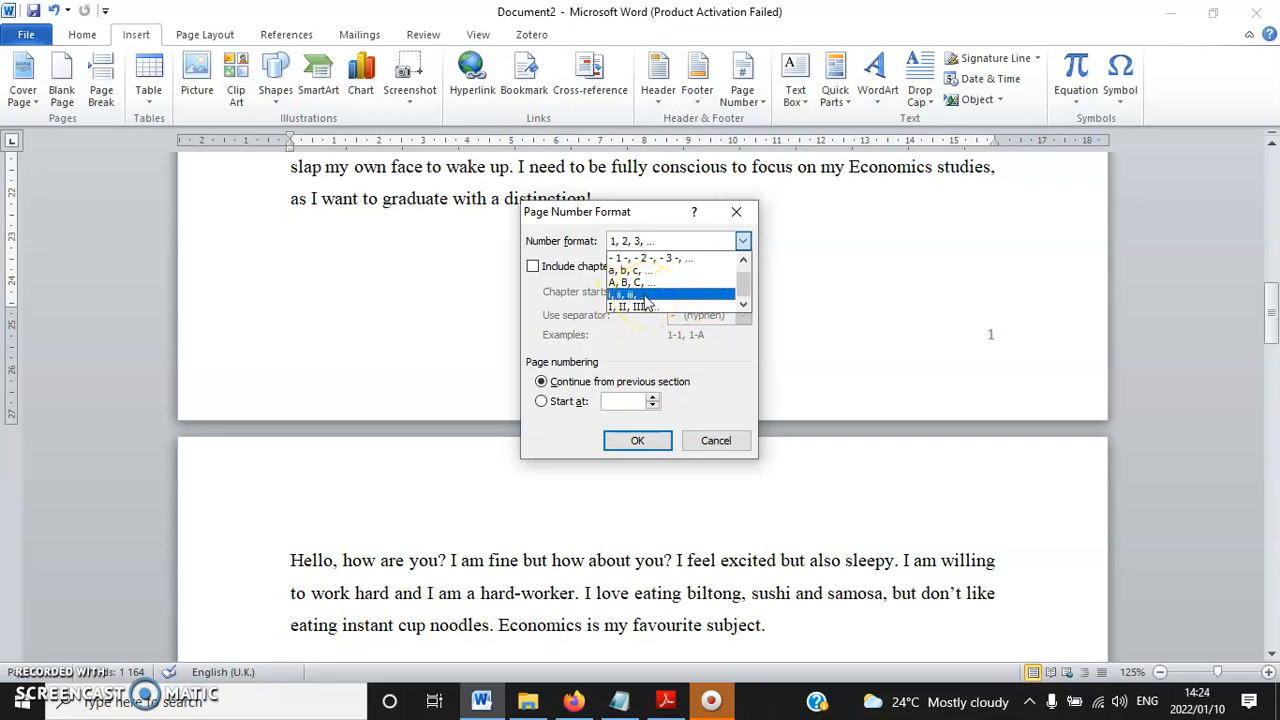
{"action": "scroll", "coordinate": [647, 302], "scroll_direction": "up", "scroll_amount": 1}
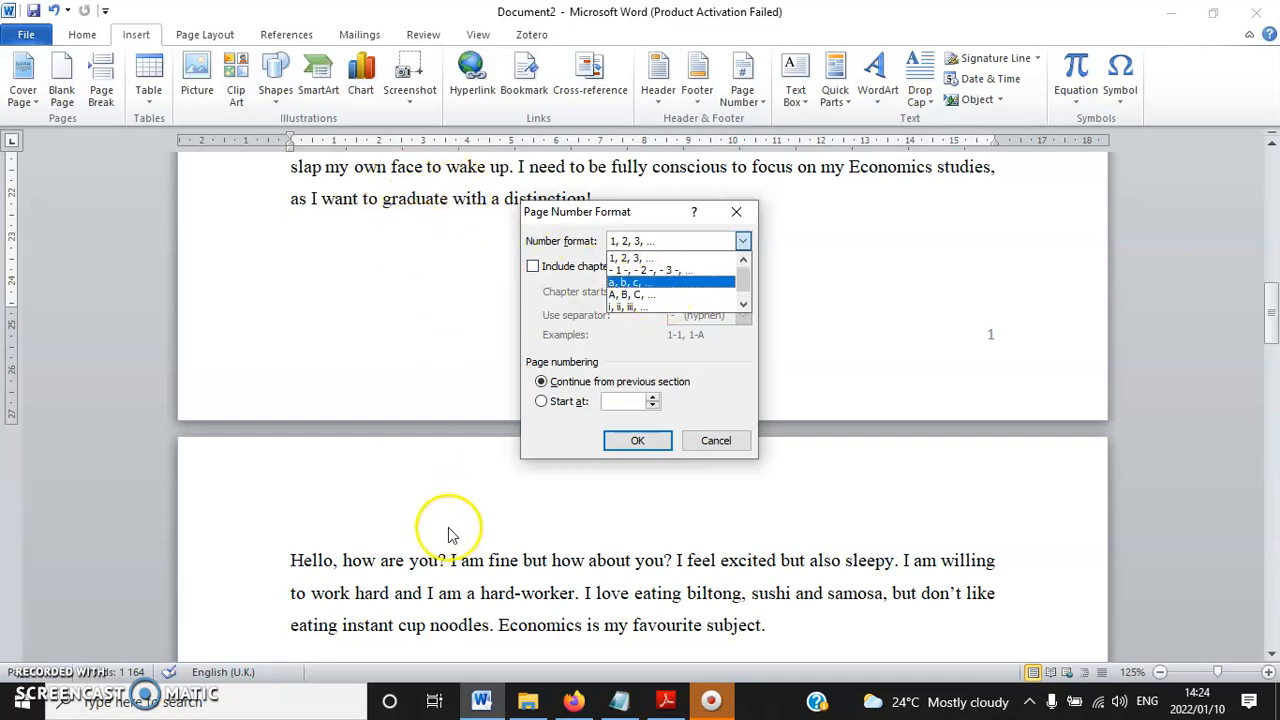
{"action": "left_click", "coordinate": [636, 262]}
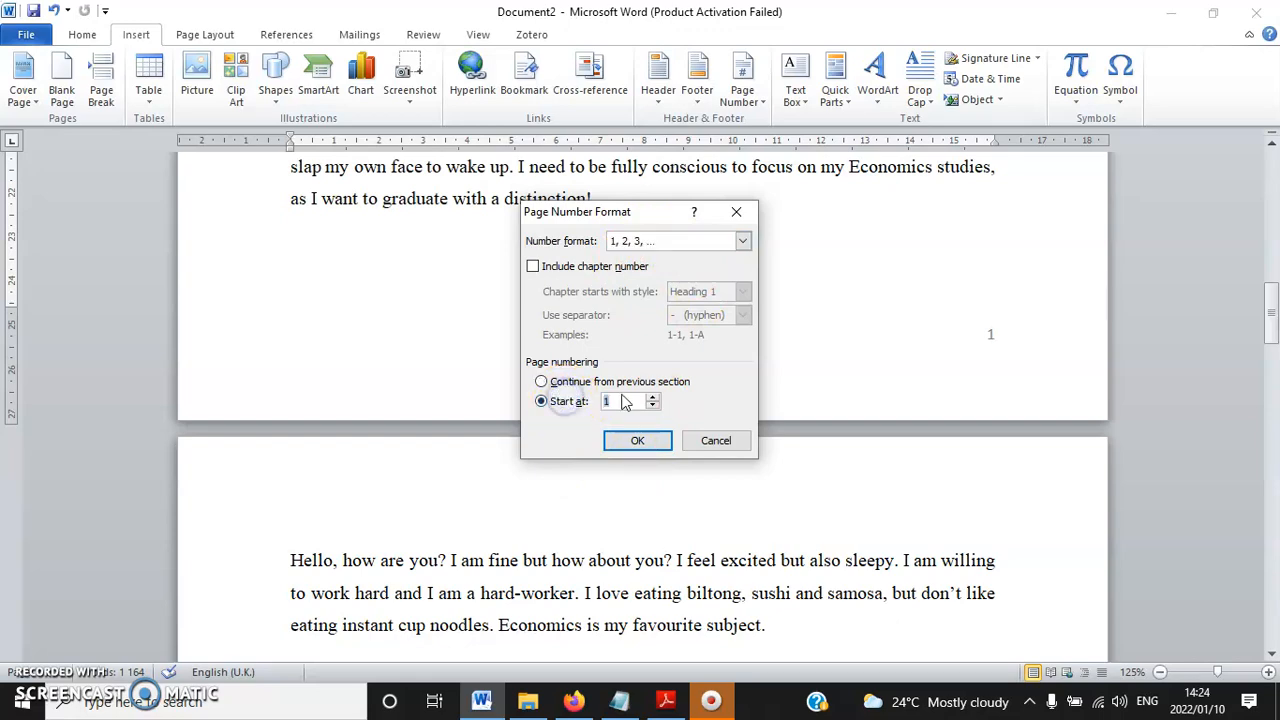
{"action": "left_click", "coordinate": [637, 441]}
{"action": "scroll", "coordinate": [905, 355], "scroll_direction": "down", "scroll_amount": 5}
{"action": "scroll", "coordinate": [880, 366], "scroll_direction": "down", "scroll_amount": 5}
{"action": "scroll", "coordinate": [1000, 357], "scroll_direction": "down", "scroll_amount": 3}
{"action": "scroll", "coordinate": [1000, 446], "scroll_direction": "down", "scroll_amount": 10}
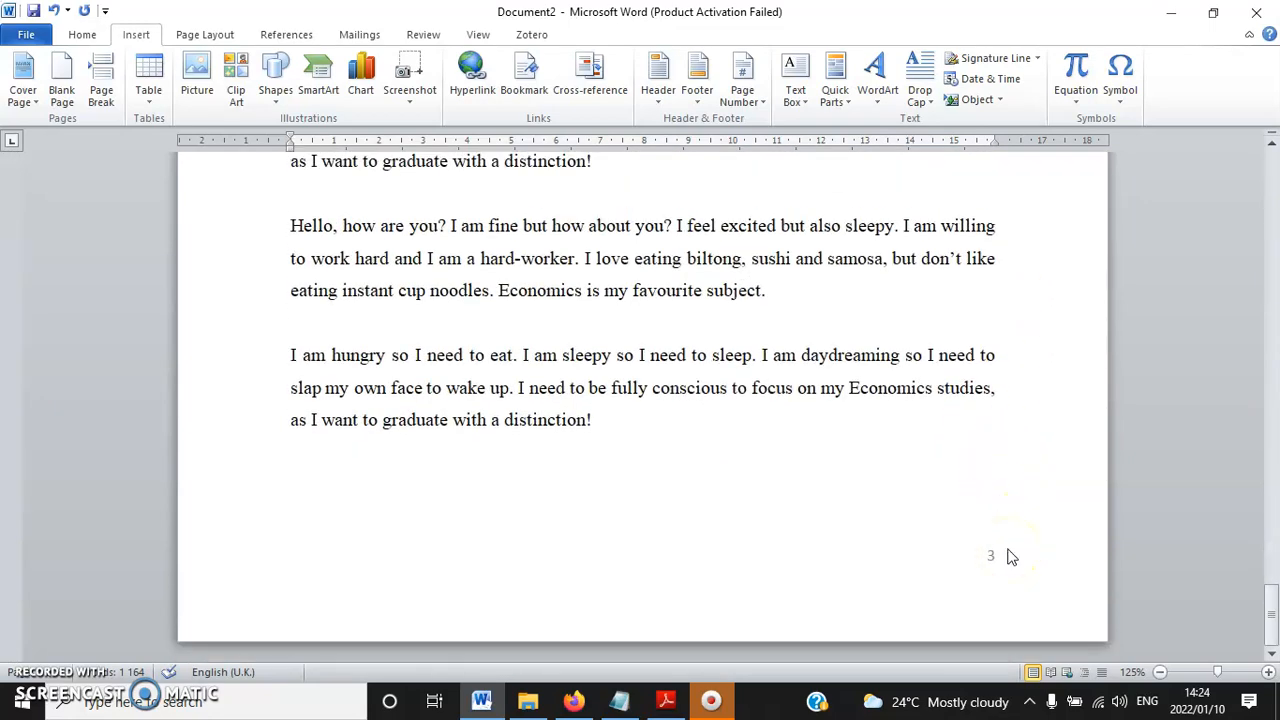
{"action": "scroll", "coordinate": [1010, 550], "scroll_direction": "up", "scroll_amount": 15}
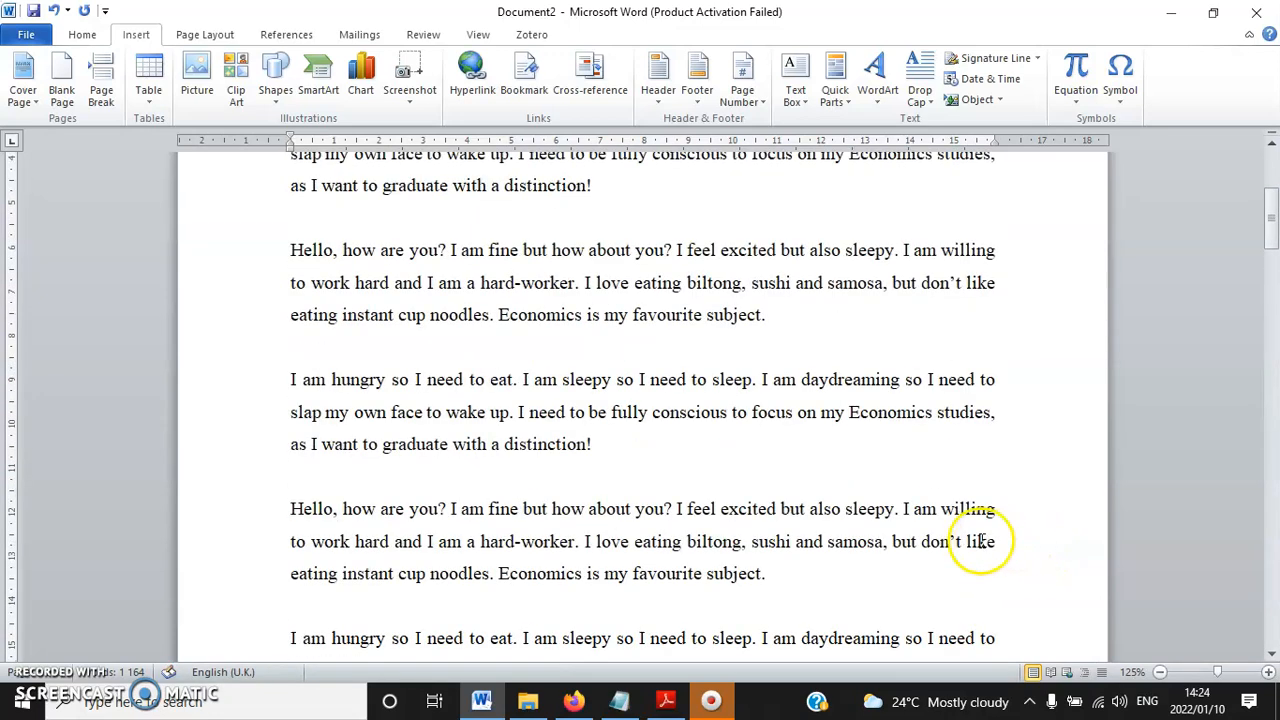
{"action": "scroll", "coordinate": [982, 540], "scroll_direction": "up", "scroll_amount": 1}
Switch to the Notepad plan and delete the "- Insert page numbers" line.
{"action": "left_click", "coordinate": [619, 700]}
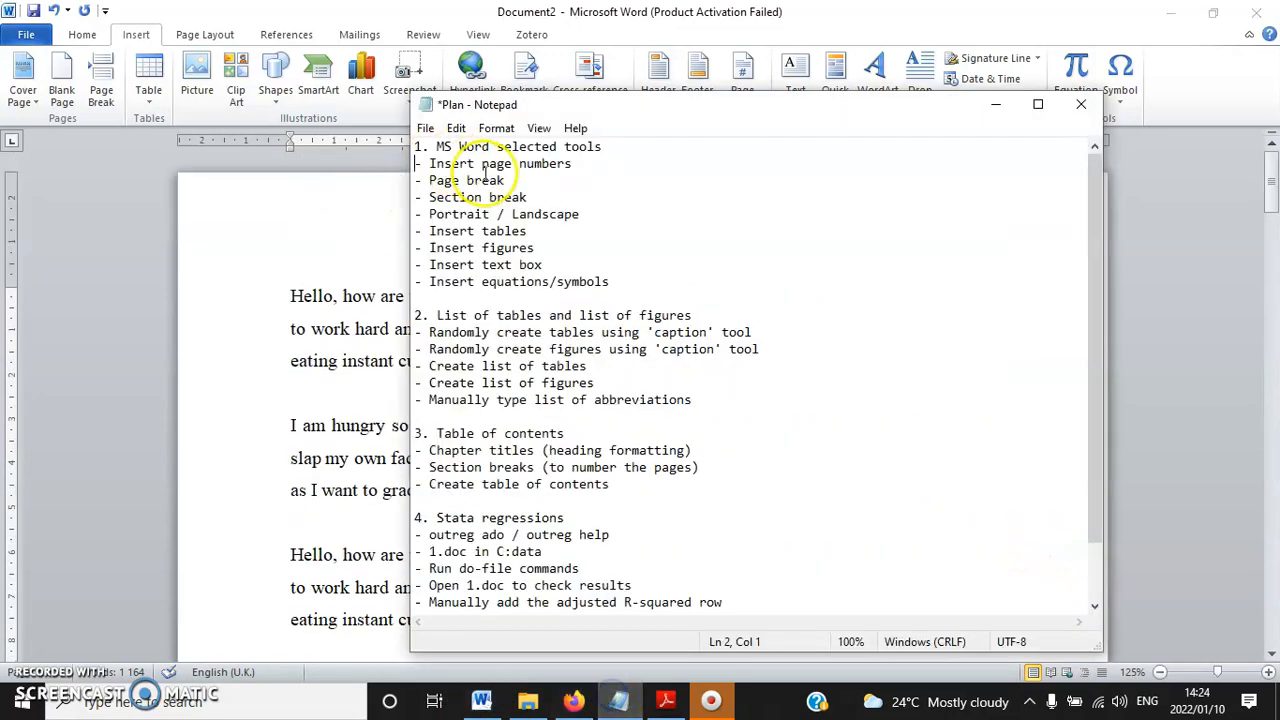
{"action": "left_click_drag", "start_coordinate": [573, 163], "coordinate": [357, 162]}
{"action": "key", "text": "Delete"}
{"action": "key", "text": "Delete"}
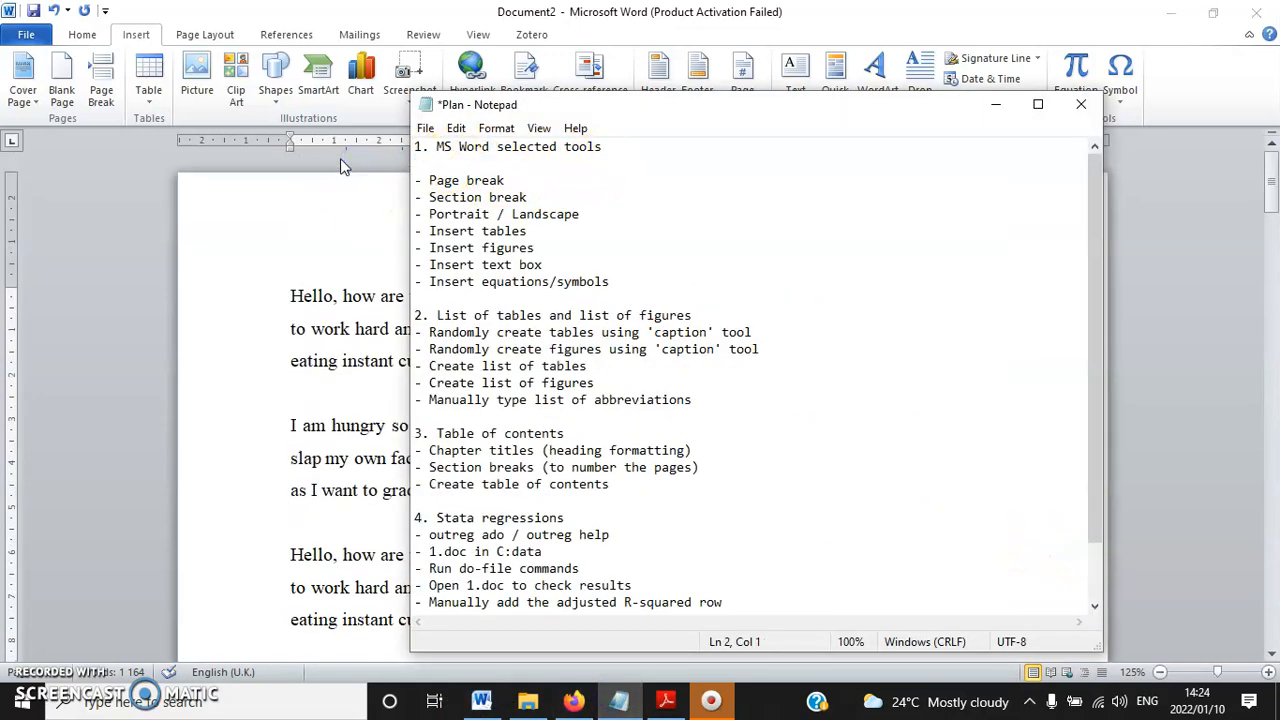
Return to Word and insert a page break after the last paragraph on page 3.
{"action": "left_click", "coordinate": [367, 400]}
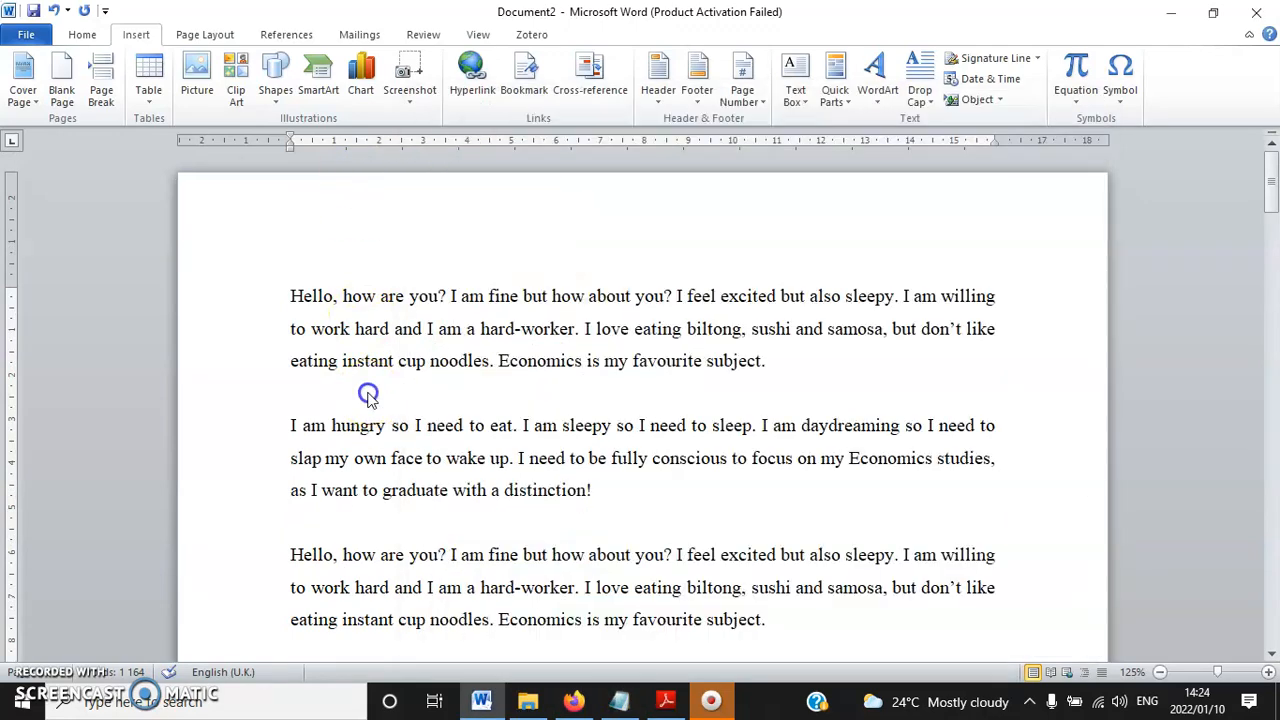
{"action": "scroll", "coordinate": [840, 495], "scroll_direction": "down", "scroll_amount": 10}
{"action": "scroll", "coordinate": [820, 486], "scroll_direction": "down", "scroll_amount": 9}
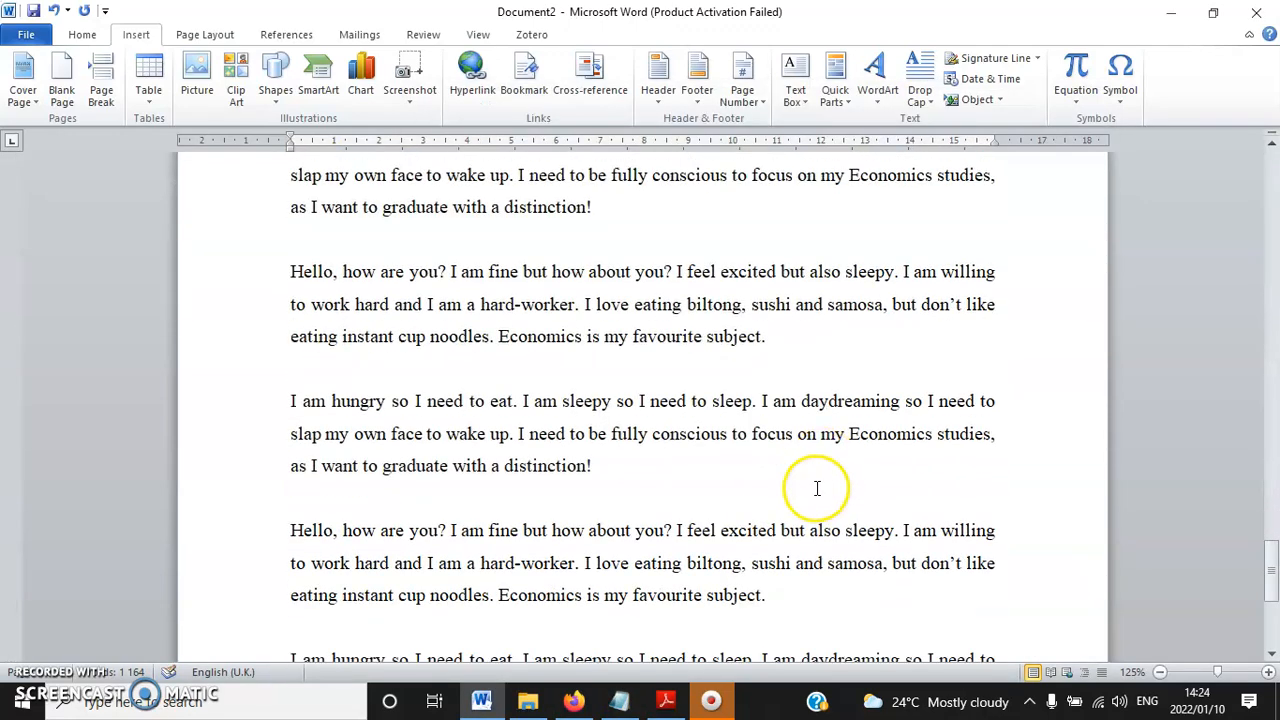
{"action": "left_click", "coordinate": [648, 427]}
{"action": "left_click", "coordinate": [101, 82]}
{"action": "scroll", "coordinate": [477, 431], "scroll_direction": "down", "scroll_amount": 3}
{"action": "scroll", "coordinate": [477, 431], "scroll_direction": "up", "scroll_amount": 5}
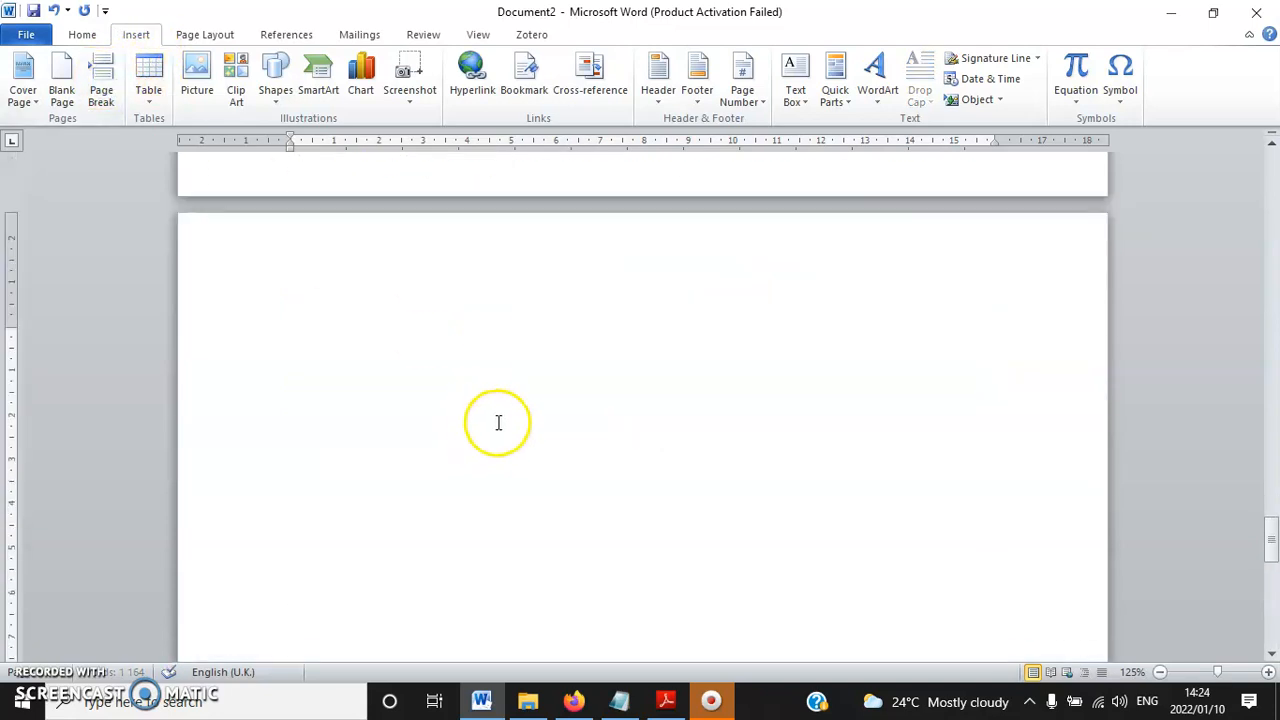
Enter three lines of filler text on the new page: "aFVsvasp,vpa,pv,ap", "asvapvmapsva" and "avasav,as;,vasva".
{"action": "type", "text": "aFVsvasp,vpa,pv,ap"}
{"action": "key", "text": "Return"}
{"action": "type", "text": "asvapvmapsva"}
{"action": "key", "text": "Return"}
{"action": "type", "text": "avasav,as;,va"}
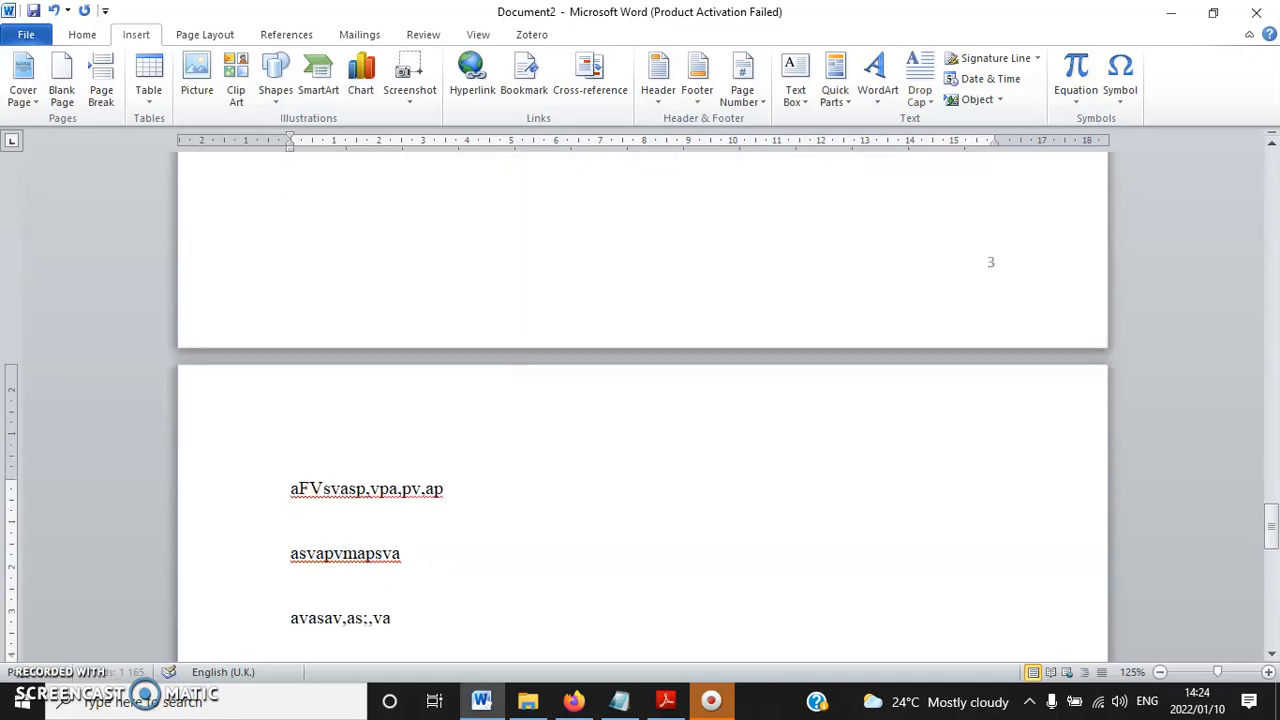
{"action": "scroll", "coordinate": [1020, 575], "scroll_direction": "down", "scroll_amount": 10}
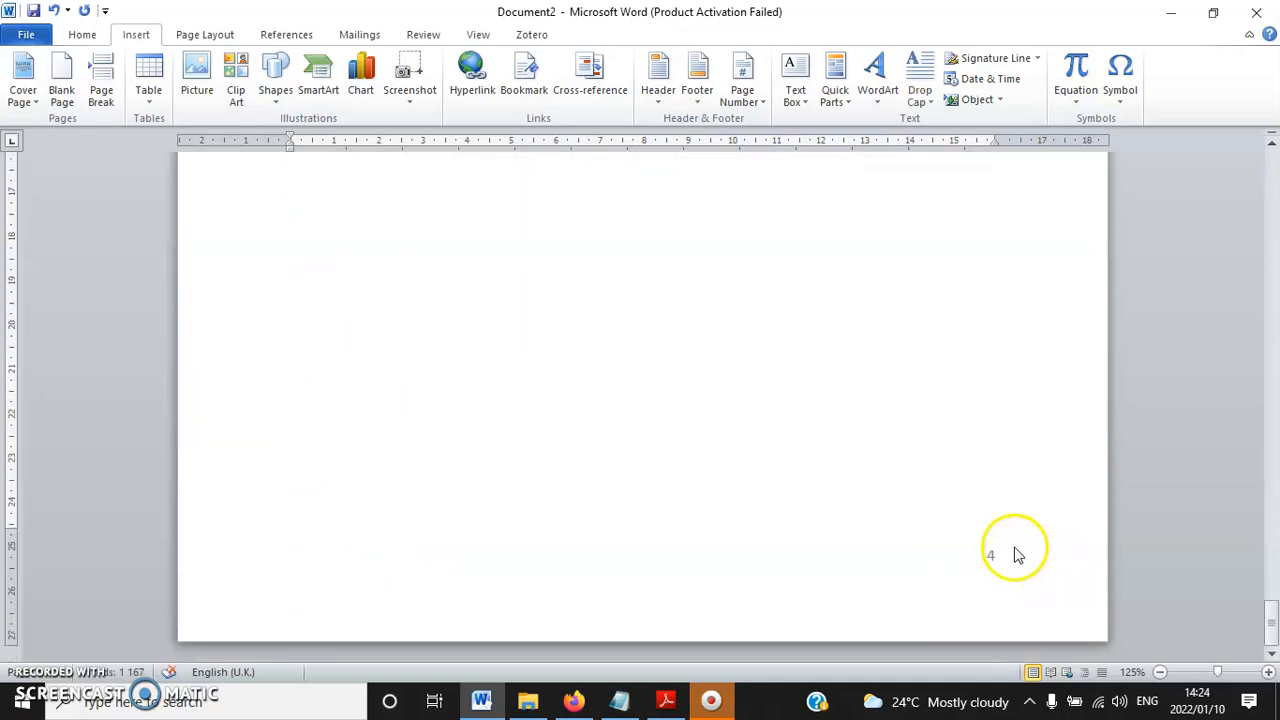
{"action": "scroll", "coordinate": [626, 480], "scroll_direction": "up", "scroll_amount": 10}
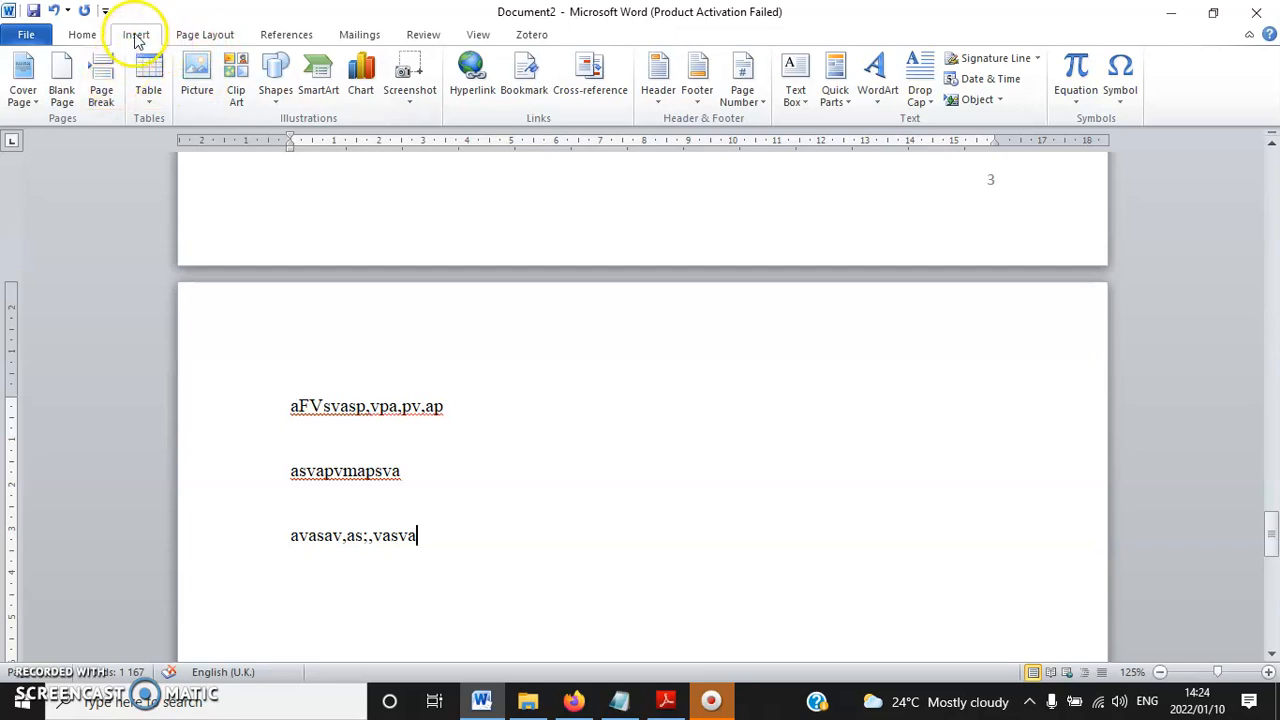
Insert a Next Page section break after the last line of filler text.
{"action": "left_click", "coordinate": [214, 36]}
{"action": "left_click", "coordinate": [362, 64]}
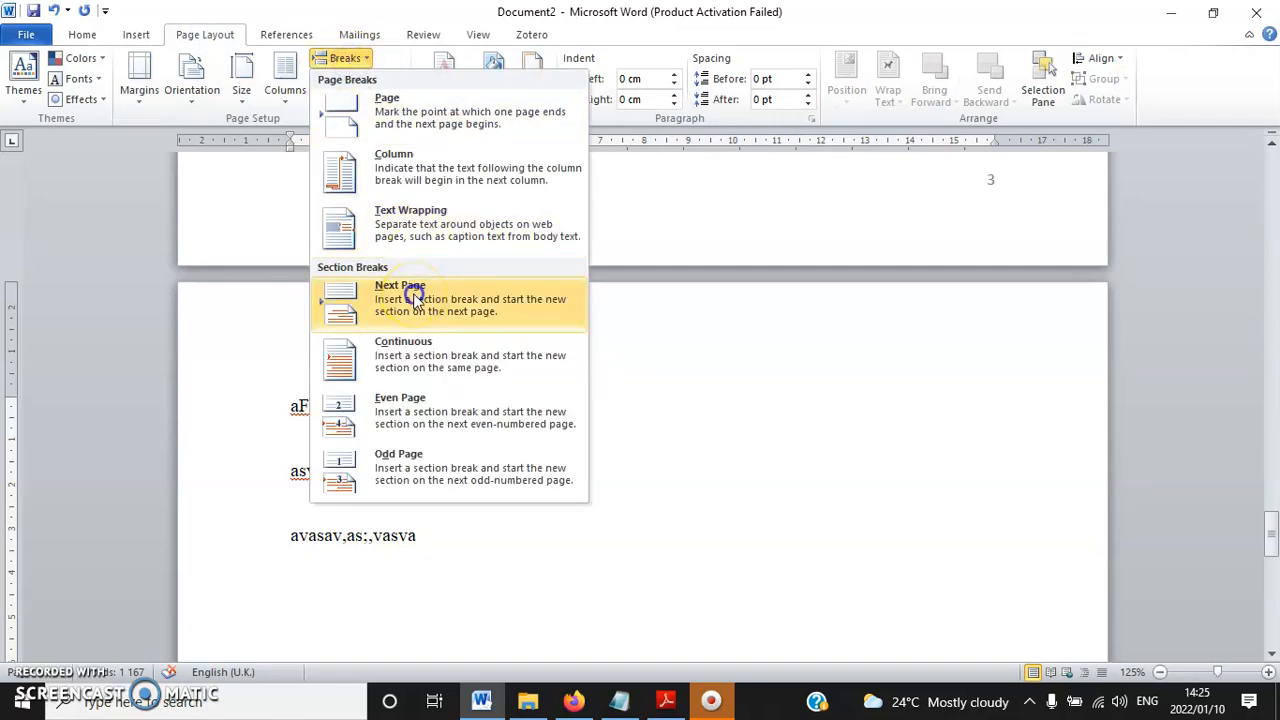
{"action": "left_click", "coordinate": [413, 293]}
Examine the pages before and after the new section break and their page numbers.
{"action": "scroll", "coordinate": [508, 434], "scroll_direction": "up", "scroll_amount": 10}
{"action": "scroll", "coordinate": [377, 391], "scroll_direction": "down", "scroll_amount": 10}
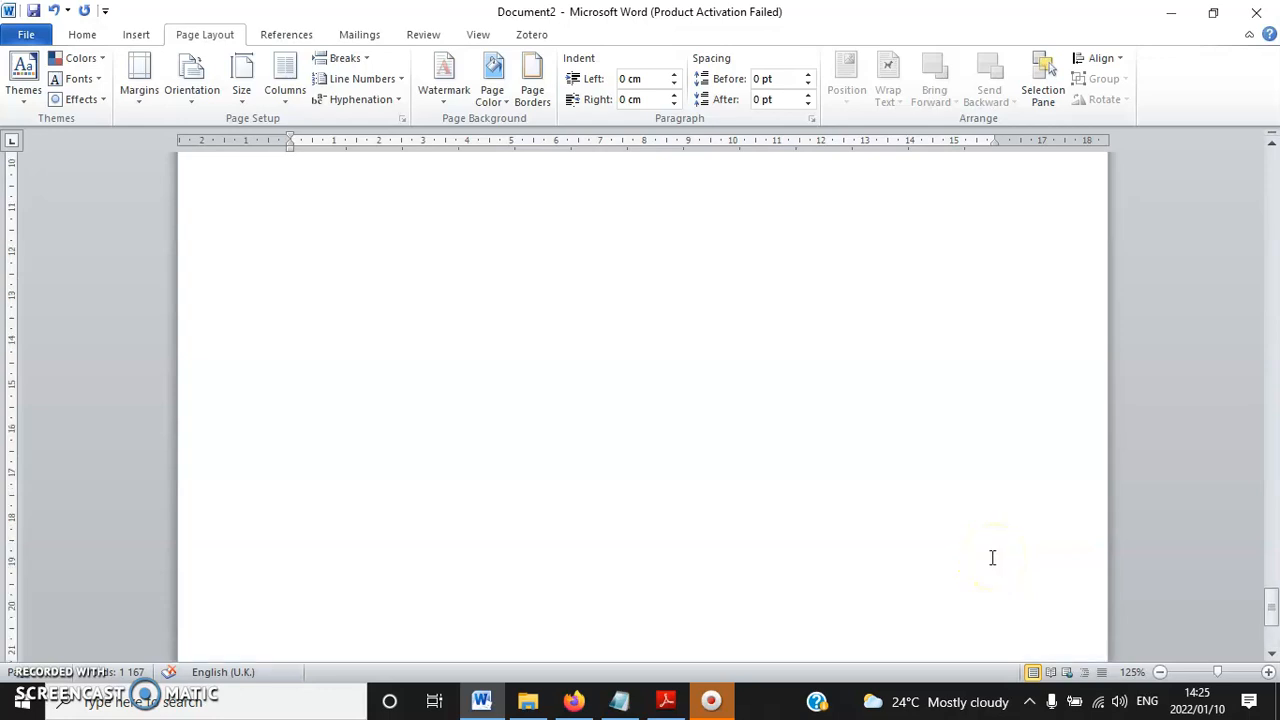
{"action": "scroll", "coordinate": [569, 431], "scroll_direction": "down", "scroll_amount": 5}
{"action": "scroll", "coordinate": [963, 520], "scroll_direction": "down", "scroll_amount": 9}
{"action": "scroll", "coordinate": [963, 520], "scroll_direction": "up", "scroll_amount": 10}
{"action": "scroll", "coordinate": [454, 435], "scroll_direction": "up", "scroll_amount": 6}
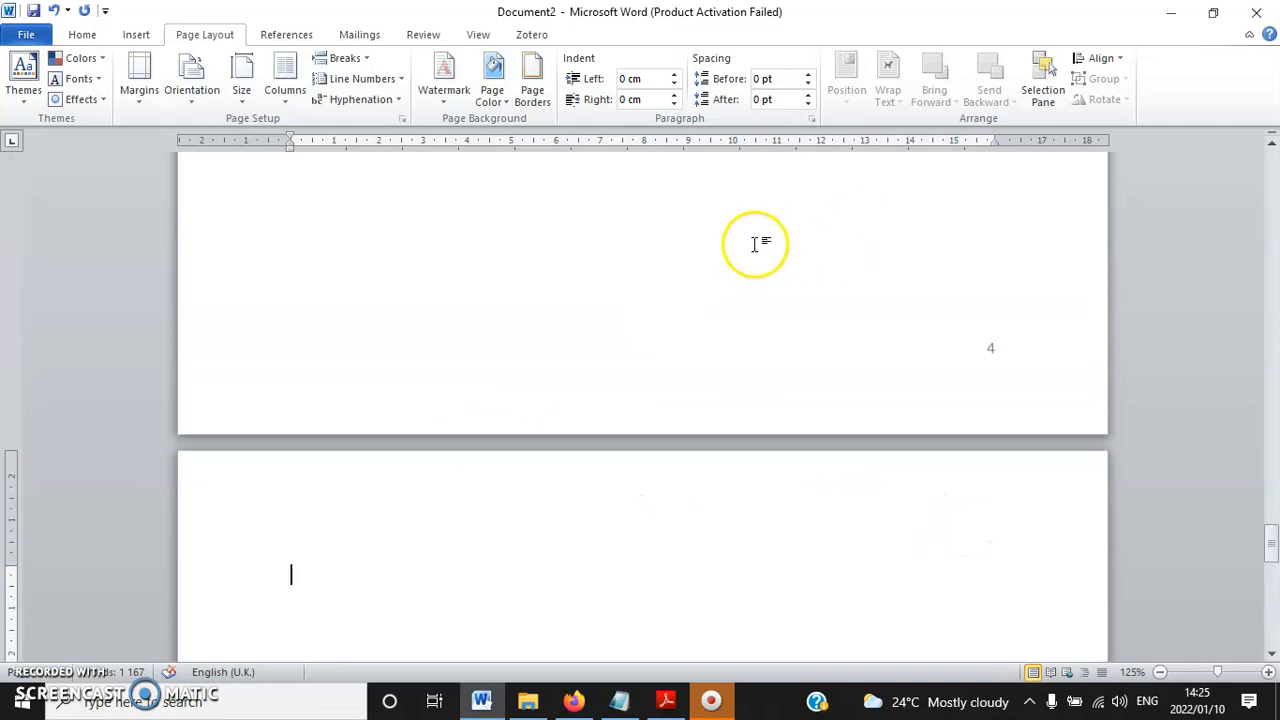
{"action": "scroll", "coordinate": [657, 300], "scroll_direction": "down", "scroll_amount": 4}
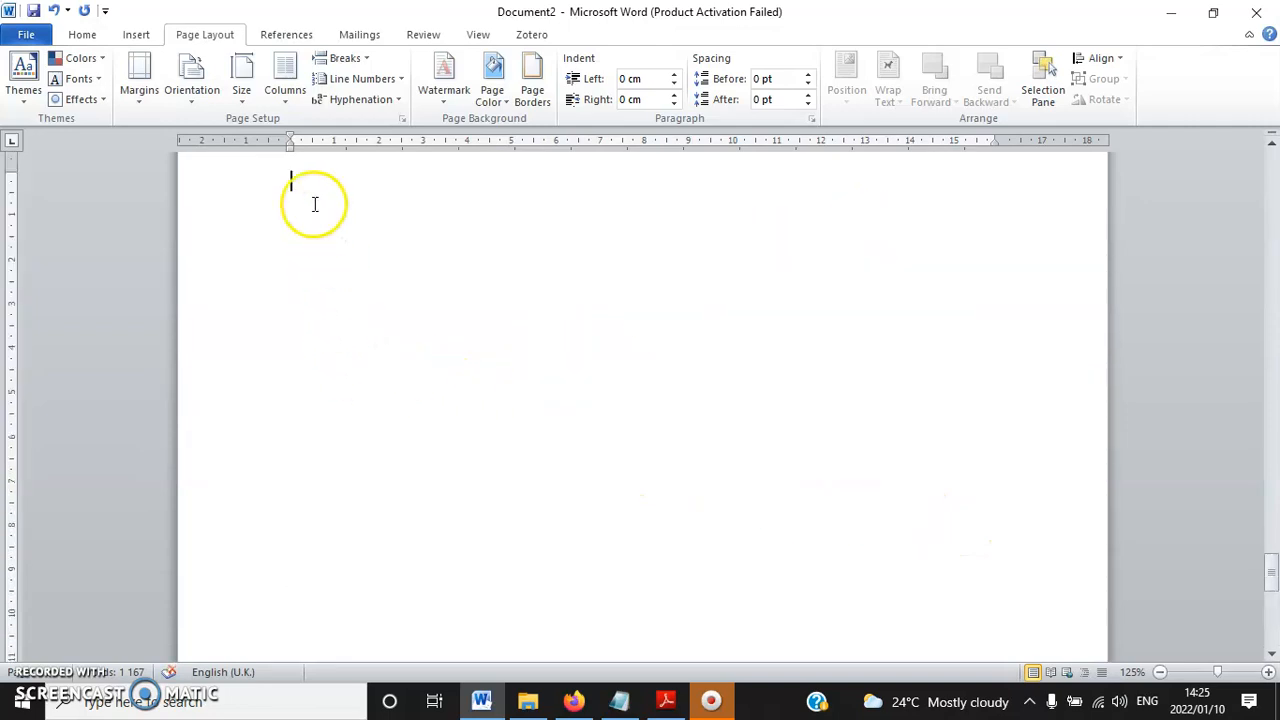
{"action": "scroll", "coordinate": [310, 195], "scroll_direction": "up", "scroll_amount": 1}
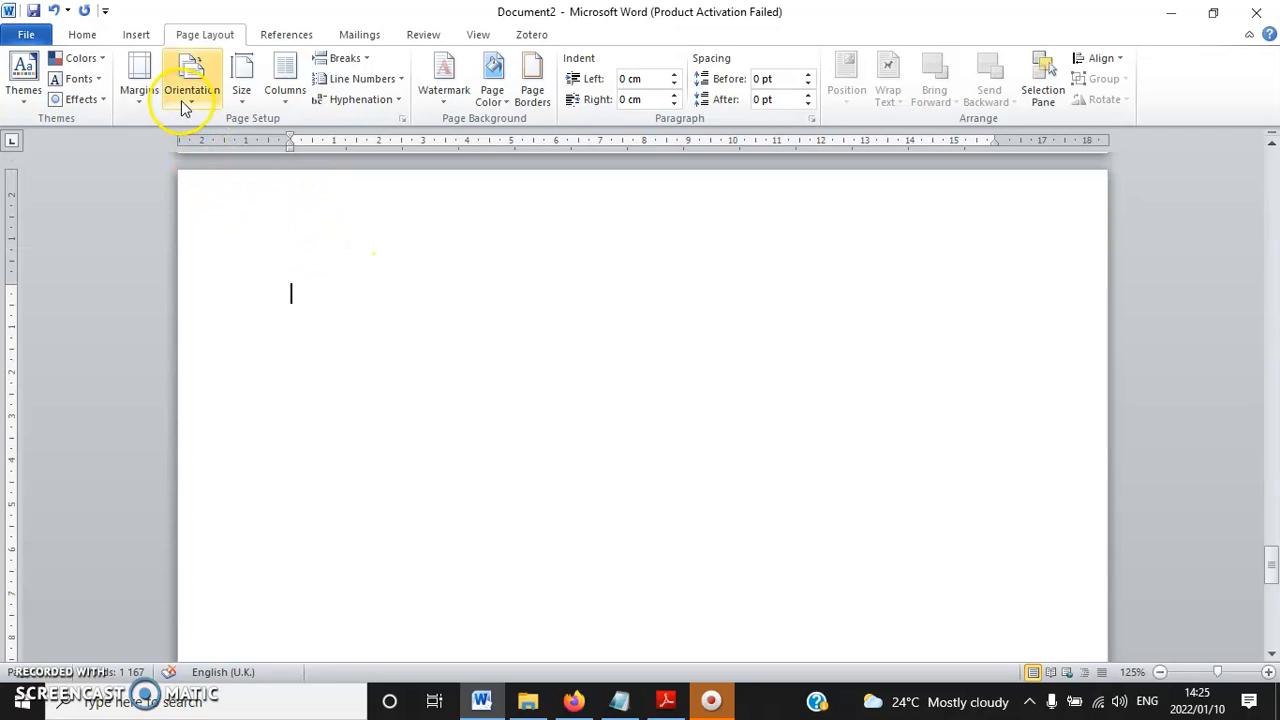
{"action": "left_click", "coordinate": [329, 286]}
{"action": "scroll", "coordinate": [334, 300], "scroll_direction": "up", "scroll_amount": 6}
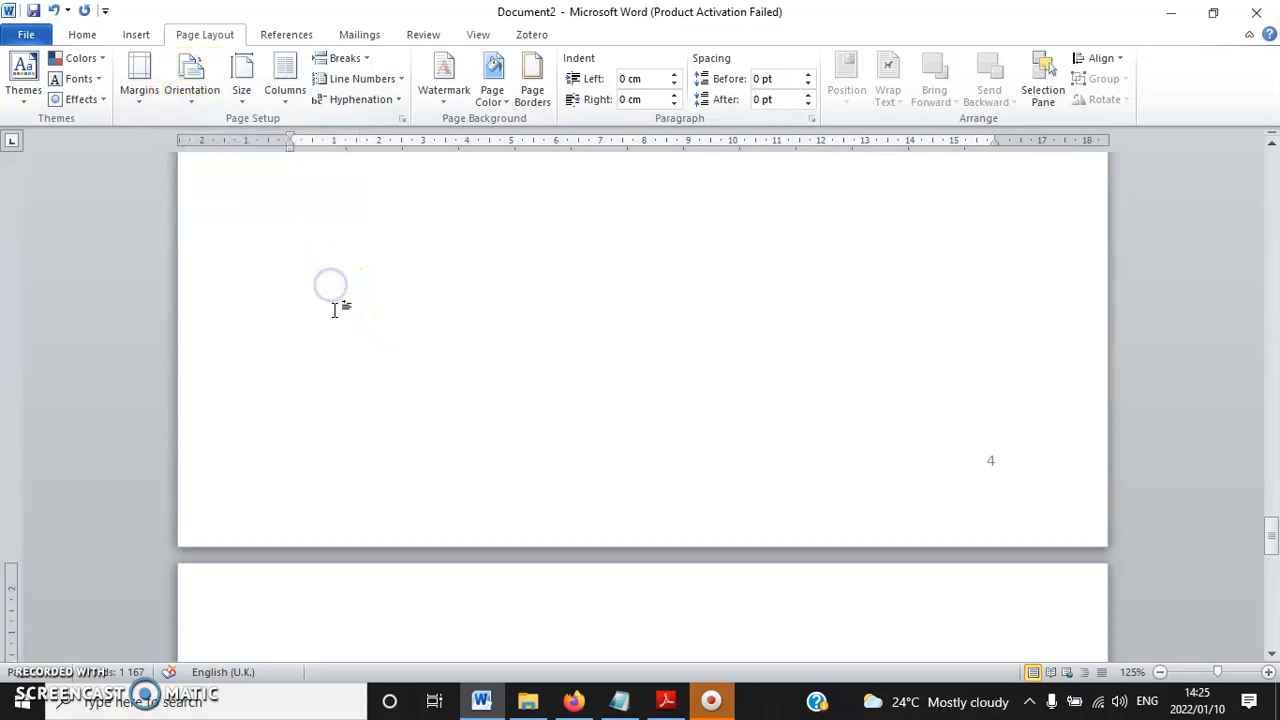
Set the page orientation of the new section after page 4 to Landscape.
{"action": "scroll", "coordinate": [345, 340], "scroll_direction": "down", "scroll_amount": 3}
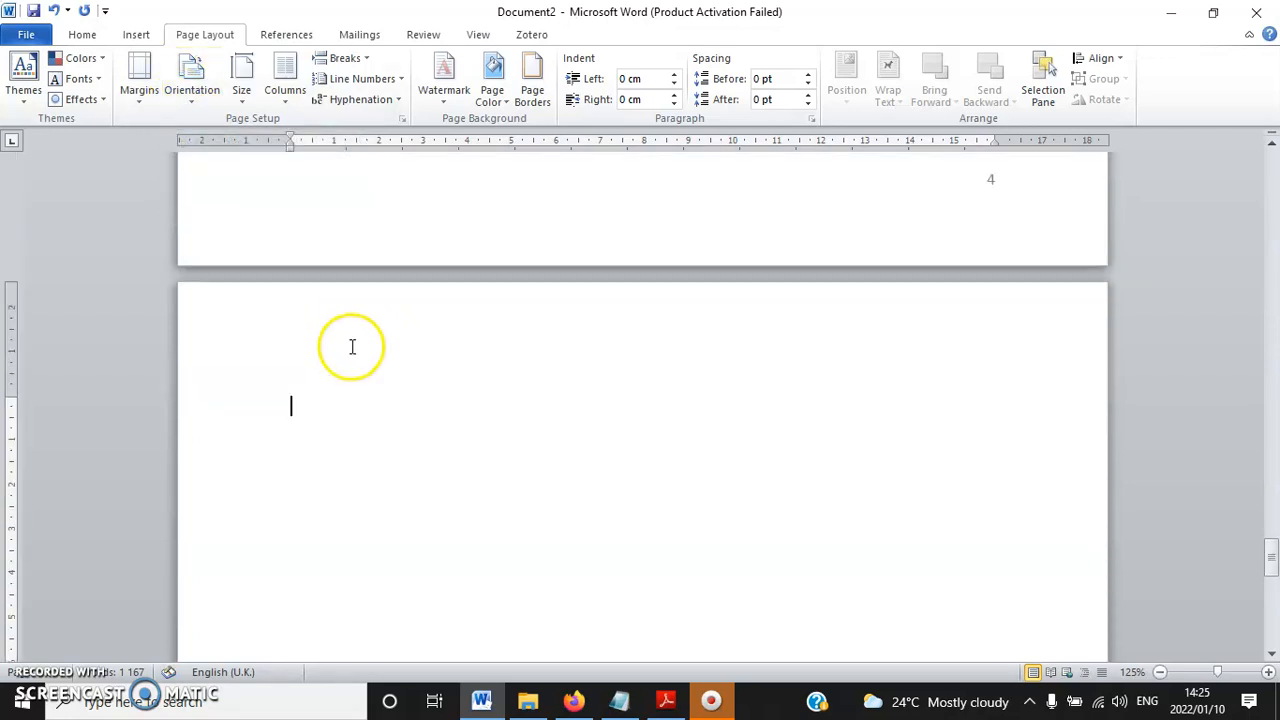
{"action": "scroll", "coordinate": [352, 347], "scroll_direction": "up", "scroll_amount": 1}
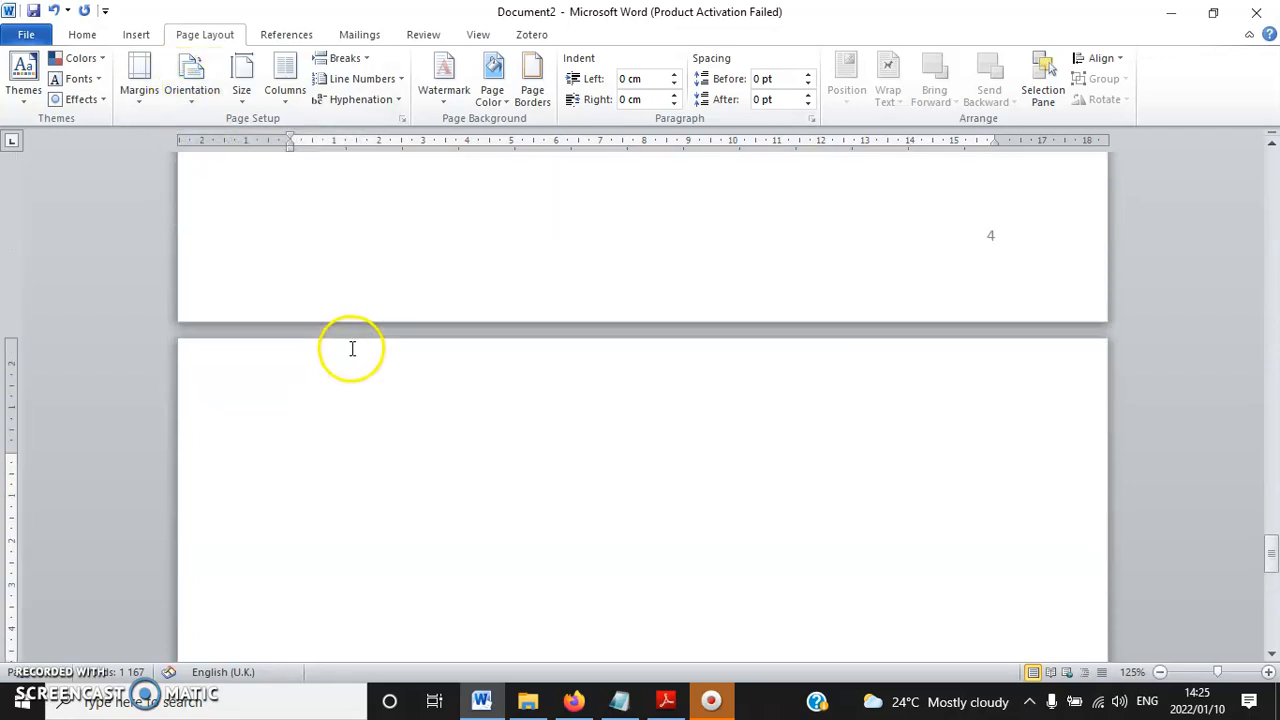
{"action": "left_click", "coordinate": [183, 108]}
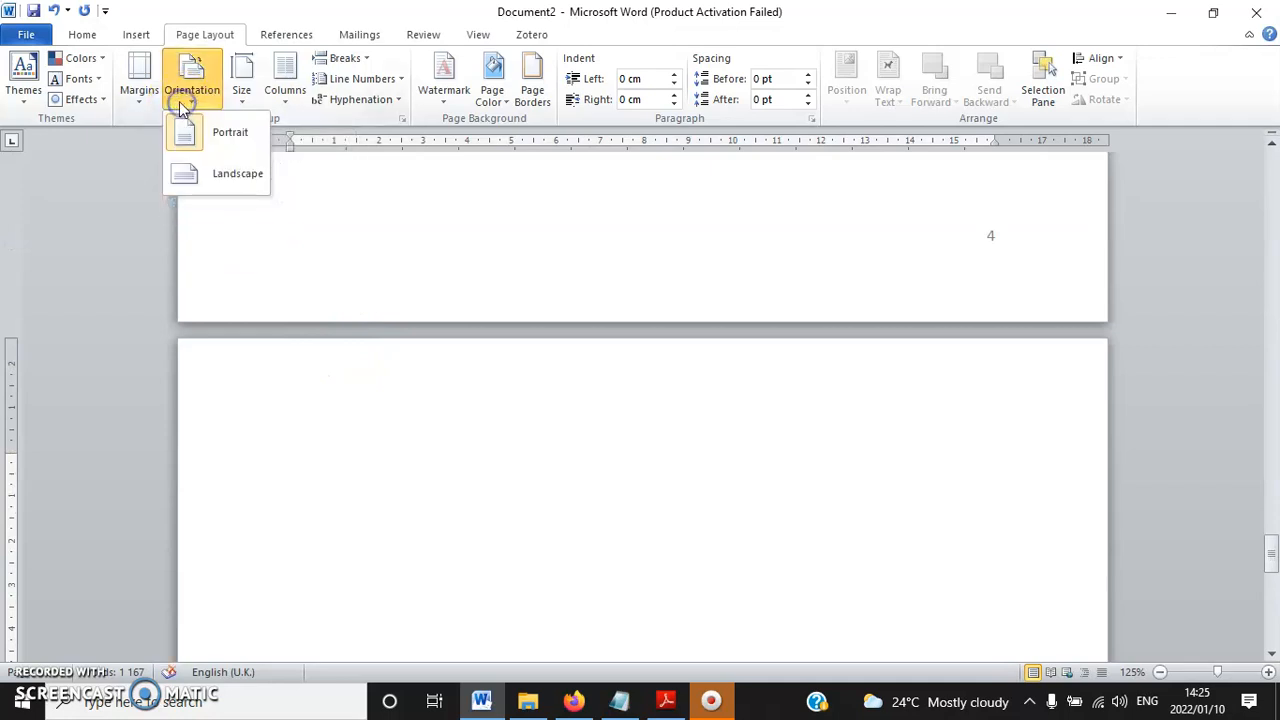
{"action": "left_click", "coordinate": [184, 176]}
Set the landscape section's page numbering to continue from the previous section.
{"action": "left_click_drag", "start_coordinate": [1271, 515], "coordinate": [1272, 568]}
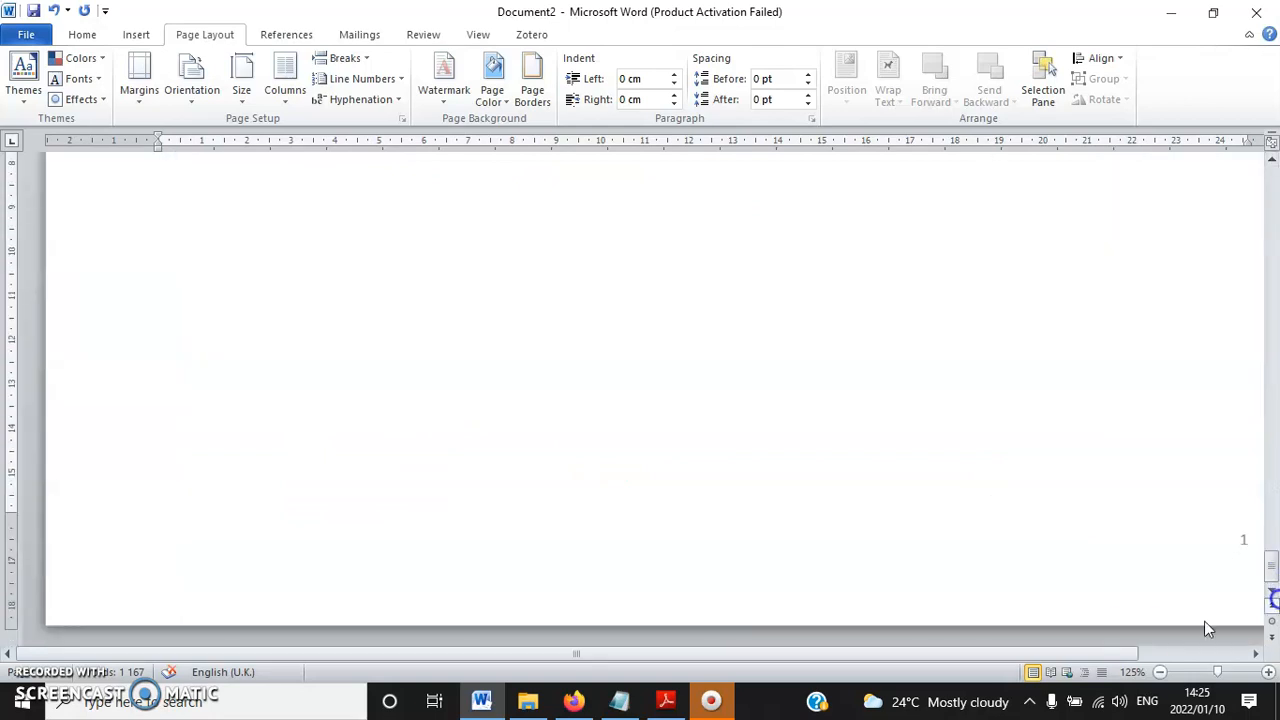
{"action": "left_click_drag", "start_coordinate": [1102, 655], "coordinate": [1190, 656]}
{"action": "scroll", "coordinate": [645, 411], "scroll_direction": "up", "scroll_amount": 9}
{"action": "scroll", "coordinate": [619, 387], "scroll_direction": "down", "scroll_amount": 8}
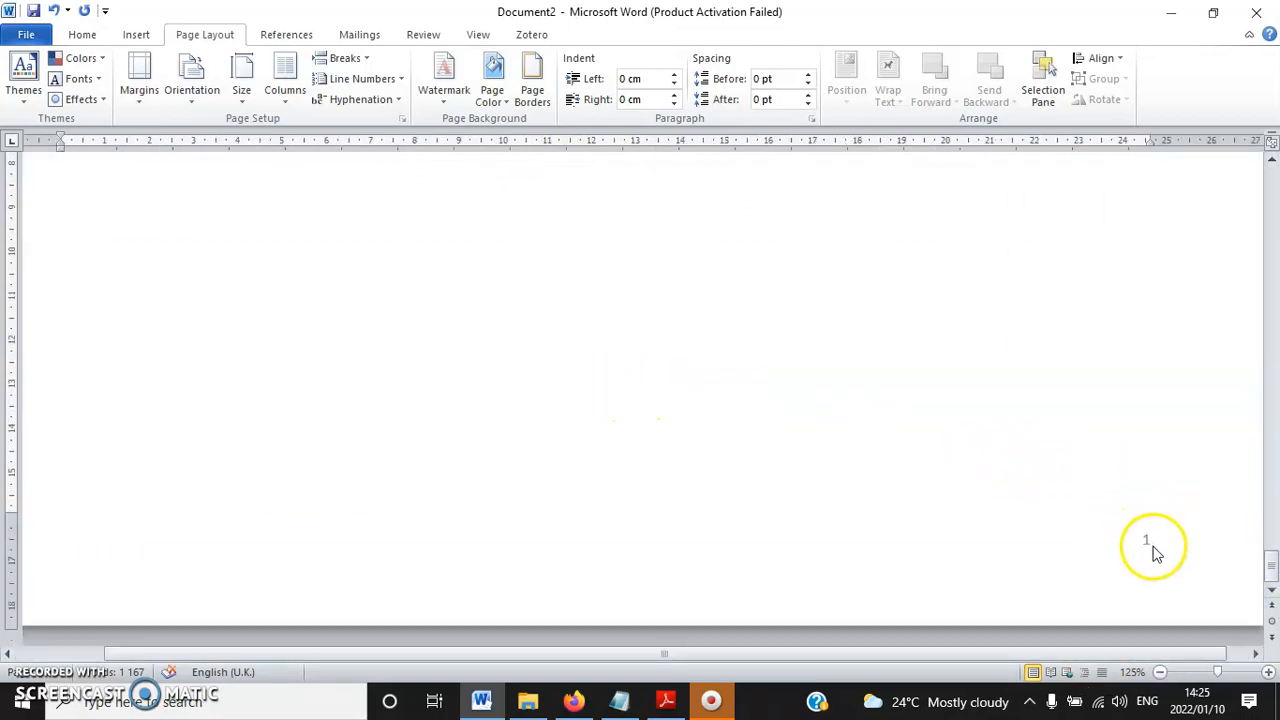
{"action": "scroll", "coordinate": [517, 406], "scroll_direction": "up", "scroll_amount": 8}
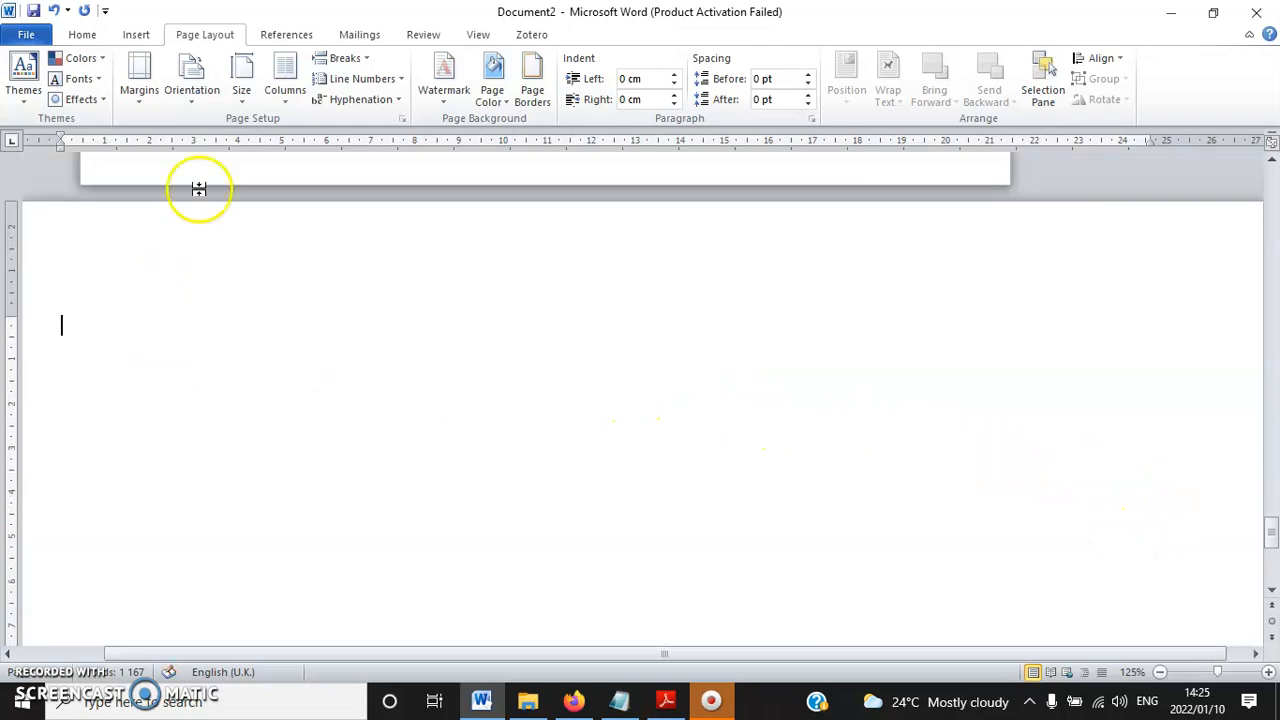
{"action": "left_click", "coordinate": [138, 38]}
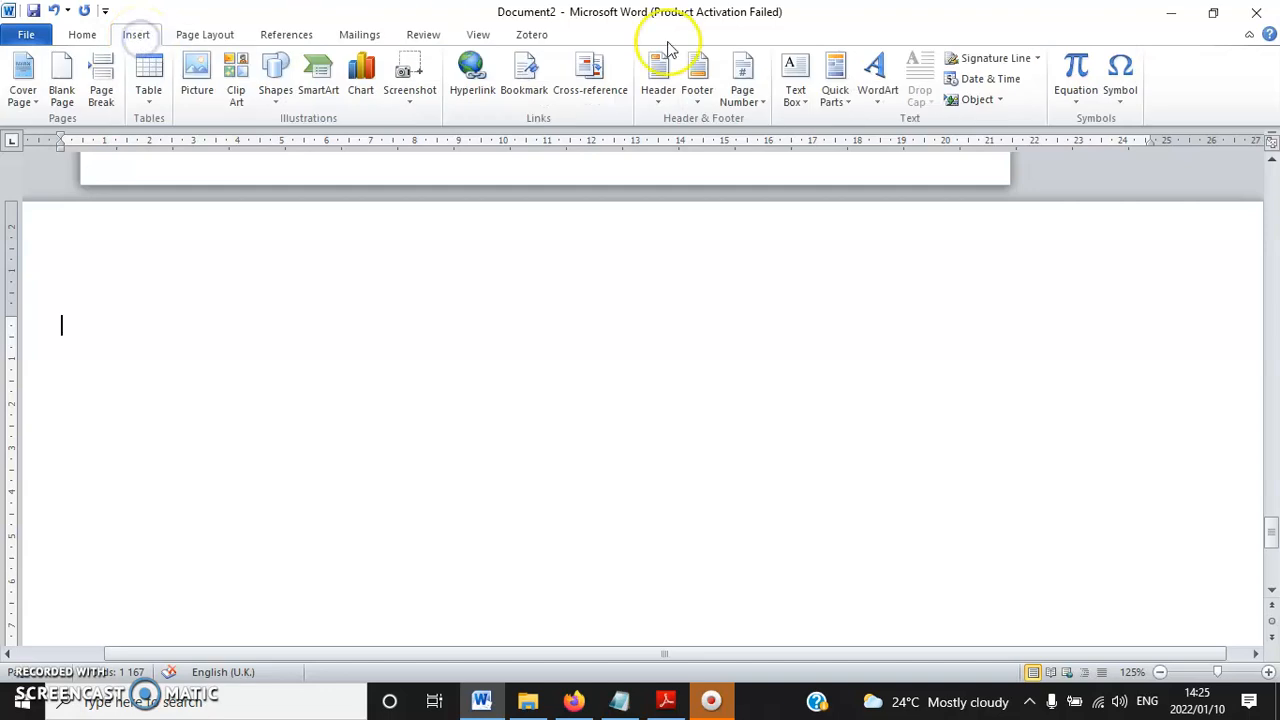
{"action": "left_click", "coordinate": [758, 108]}
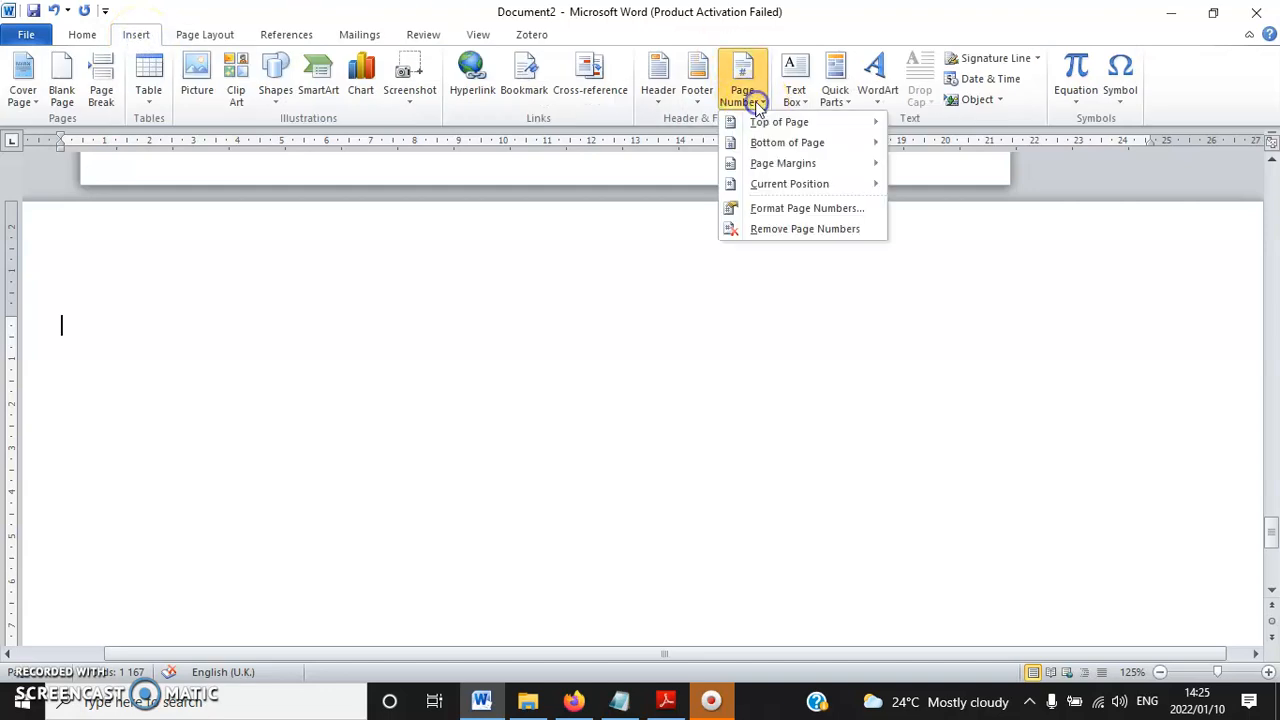
{"action": "left_click", "coordinate": [800, 208]}
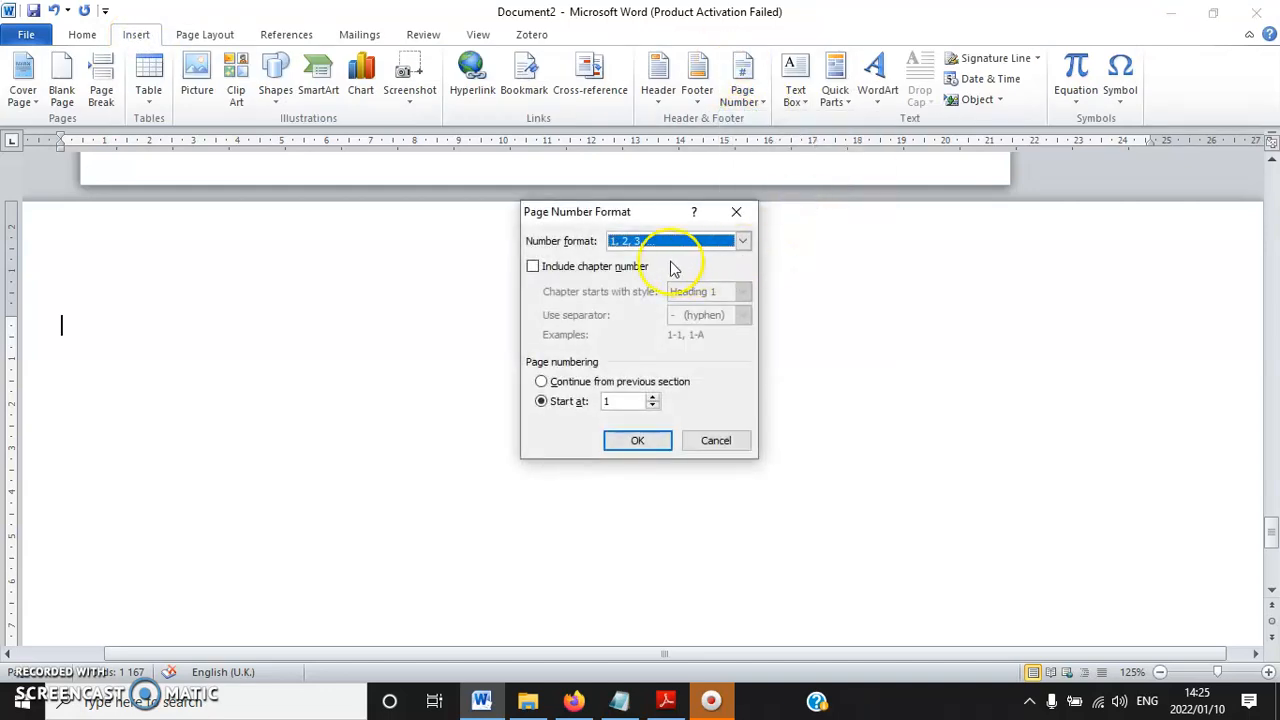
{"action": "left_click", "coordinate": [540, 383]}
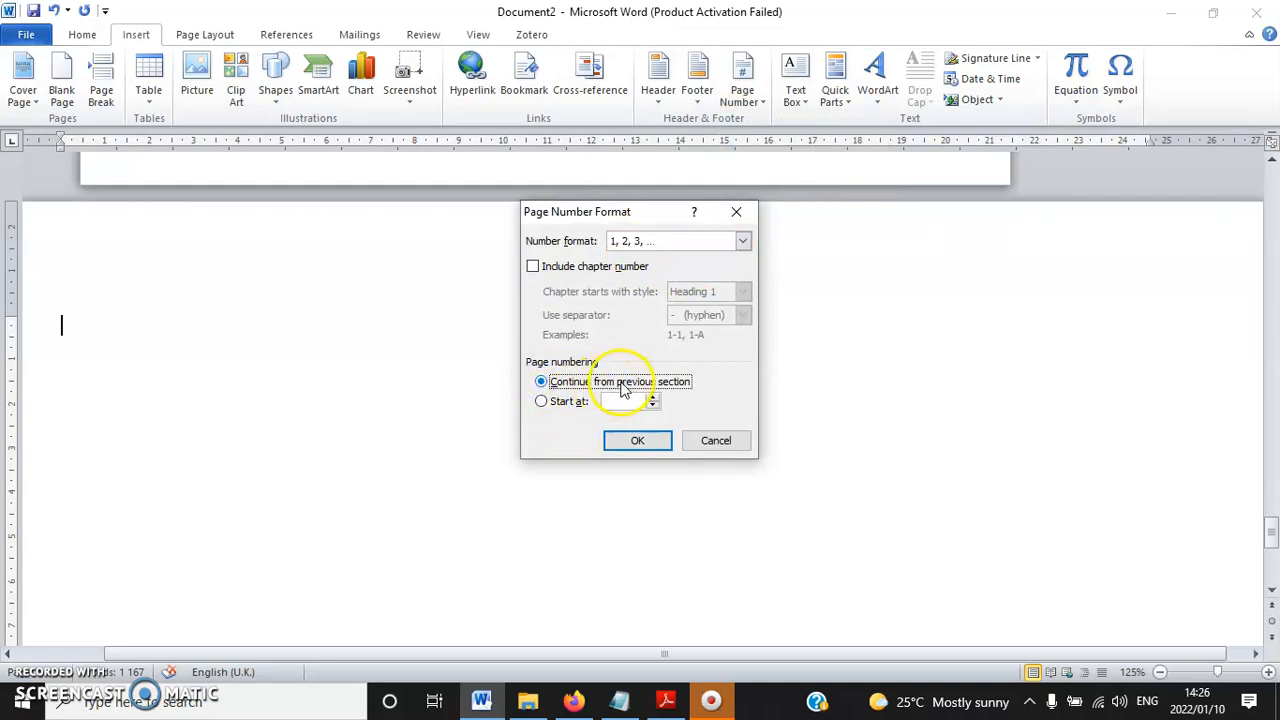
{"action": "left_click", "coordinate": [657, 451]}
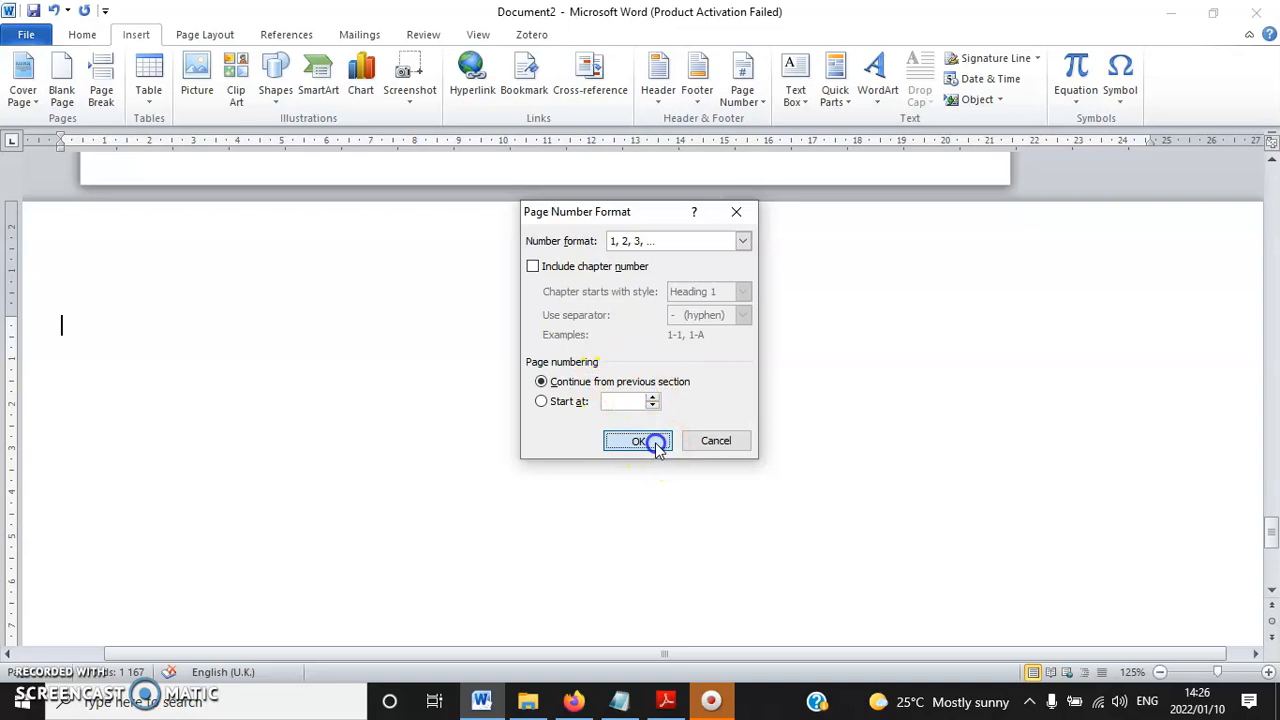
Examine the page numbers on the portrait page before the section break and on the landscape page after it.
{"action": "scroll", "coordinate": [915, 440], "scroll_direction": "up", "scroll_amount": 5}
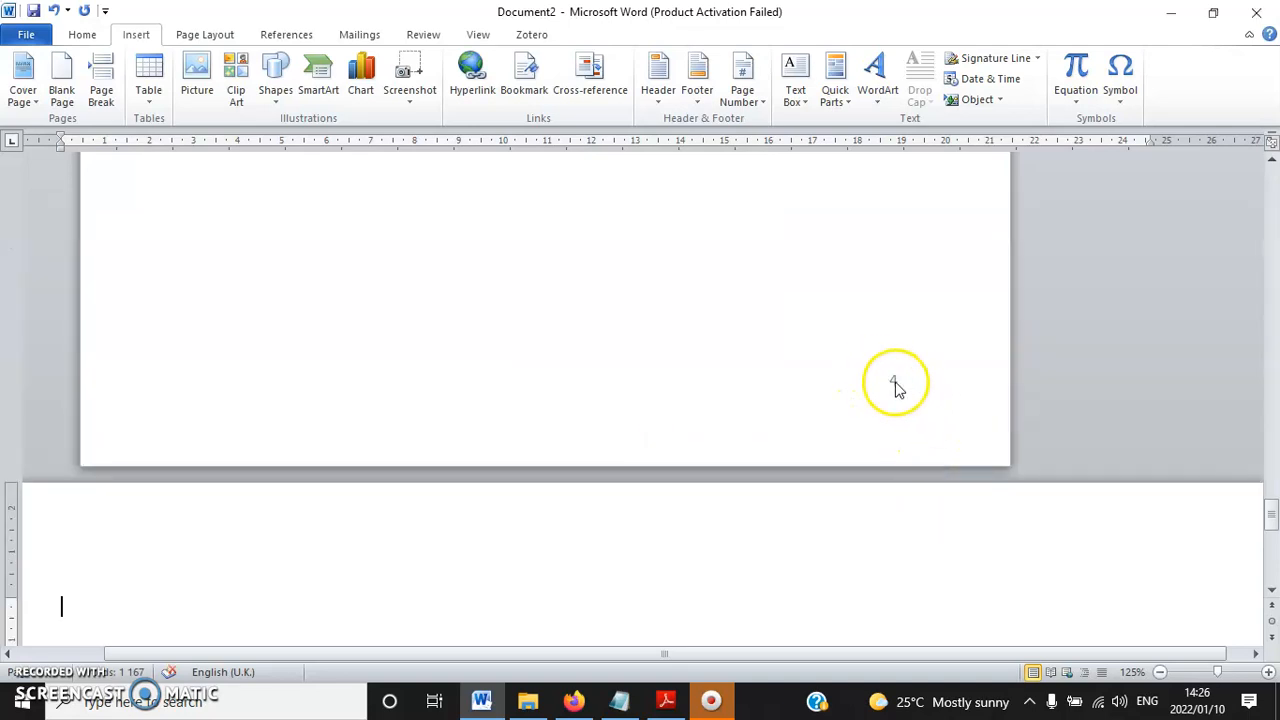
{"action": "scroll", "coordinate": [603, 343], "scroll_direction": "up", "scroll_amount": 10}
{"action": "scroll", "coordinate": [456, 360], "scroll_direction": "down", "scroll_amount": 11}
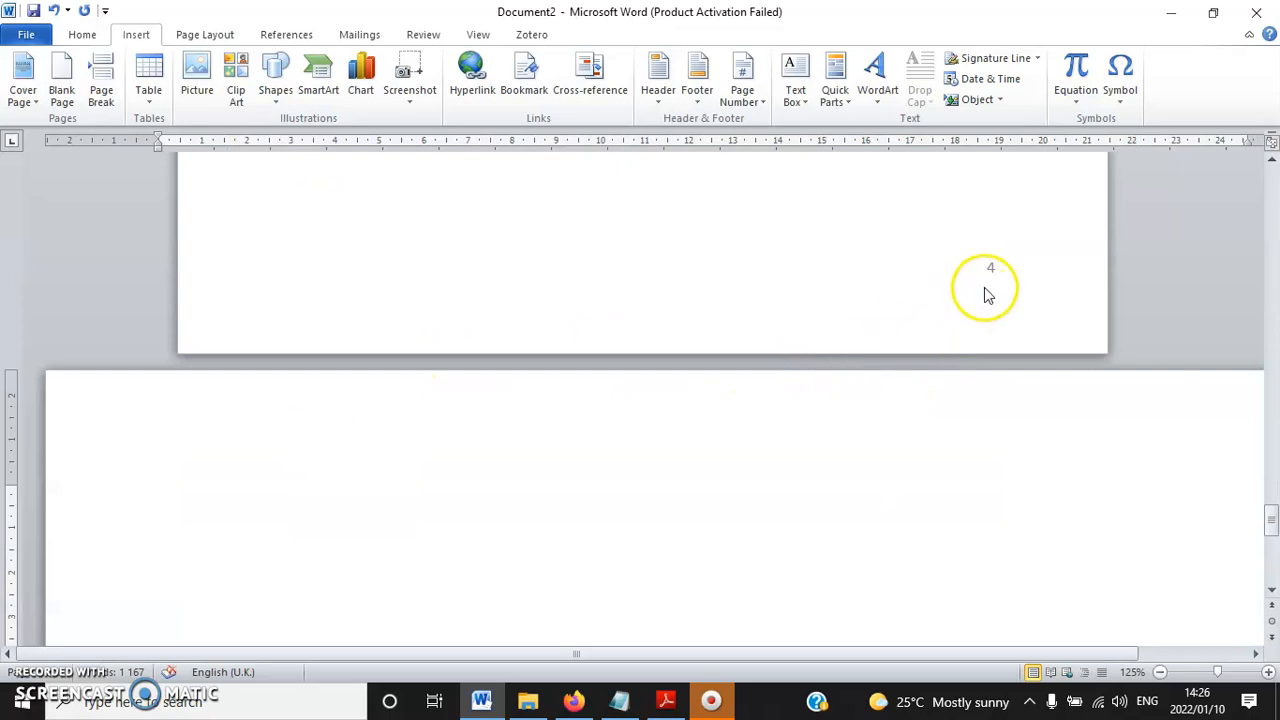
{"action": "scroll", "coordinate": [586, 514], "scroll_direction": "down", "scroll_amount": 4}
{"action": "scroll", "coordinate": [277, 429], "scroll_direction": "up", "scroll_amount": 3}
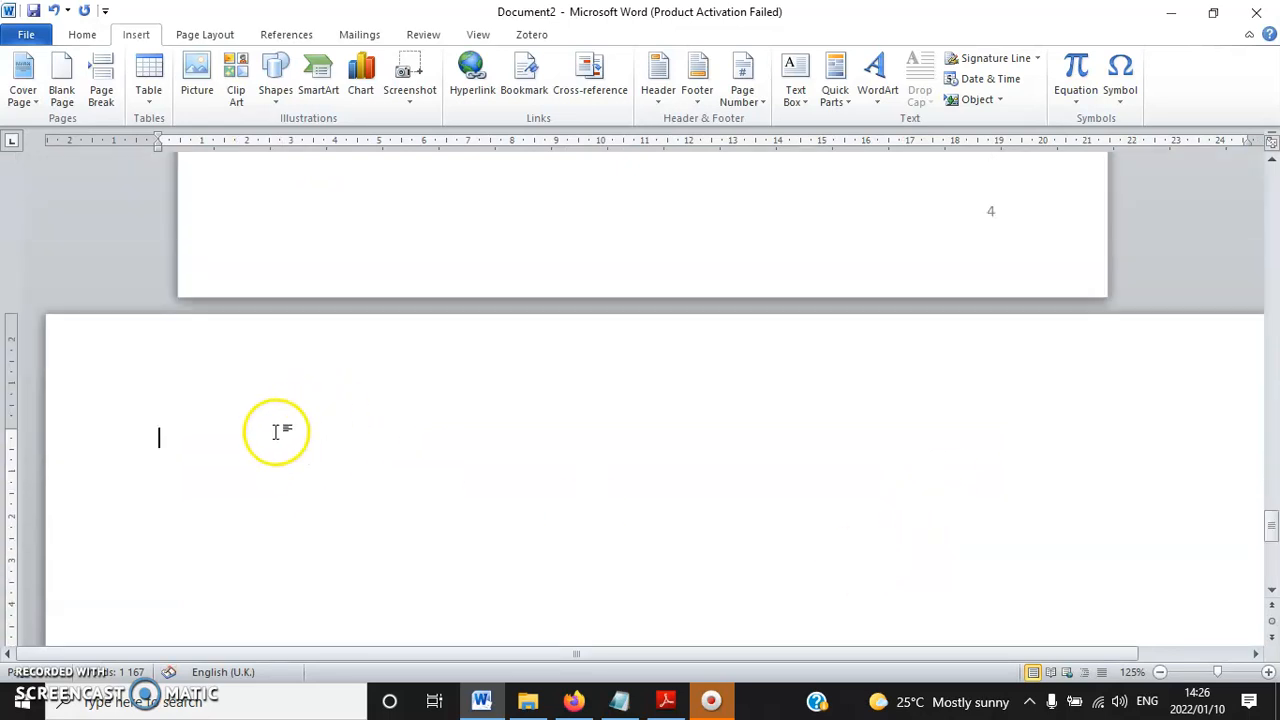
{"action": "scroll", "coordinate": [265, 447], "scroll_direction": "down", "scroll_amount": 18}
{"action": "left_click_drag", "start_coordinate": [919, 660], "coordinate": [1196, 643]}
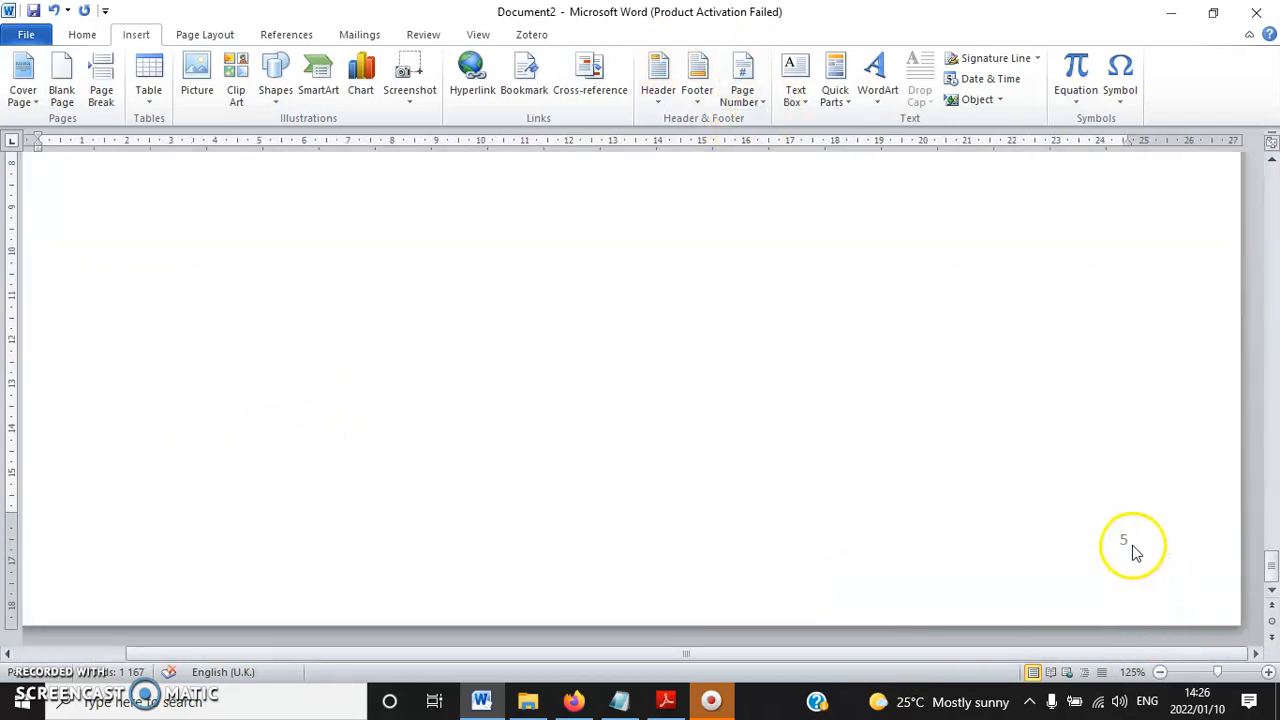
{"action": "left_click_drag", "start_coordinate": [965, 655], "coordinate": [697, 654]}
Enter the title "Table 1: XXX" on the landscape page and insert a 10x3 table below it.
{"action": "scroll", "coordinate": [480, 405], "scroll_direction": "up", "scroll_amount": 15}
{"action": "scroll", "coordinate": [480, 405], "scroll_direction": "down", "scroll_amount": 5}
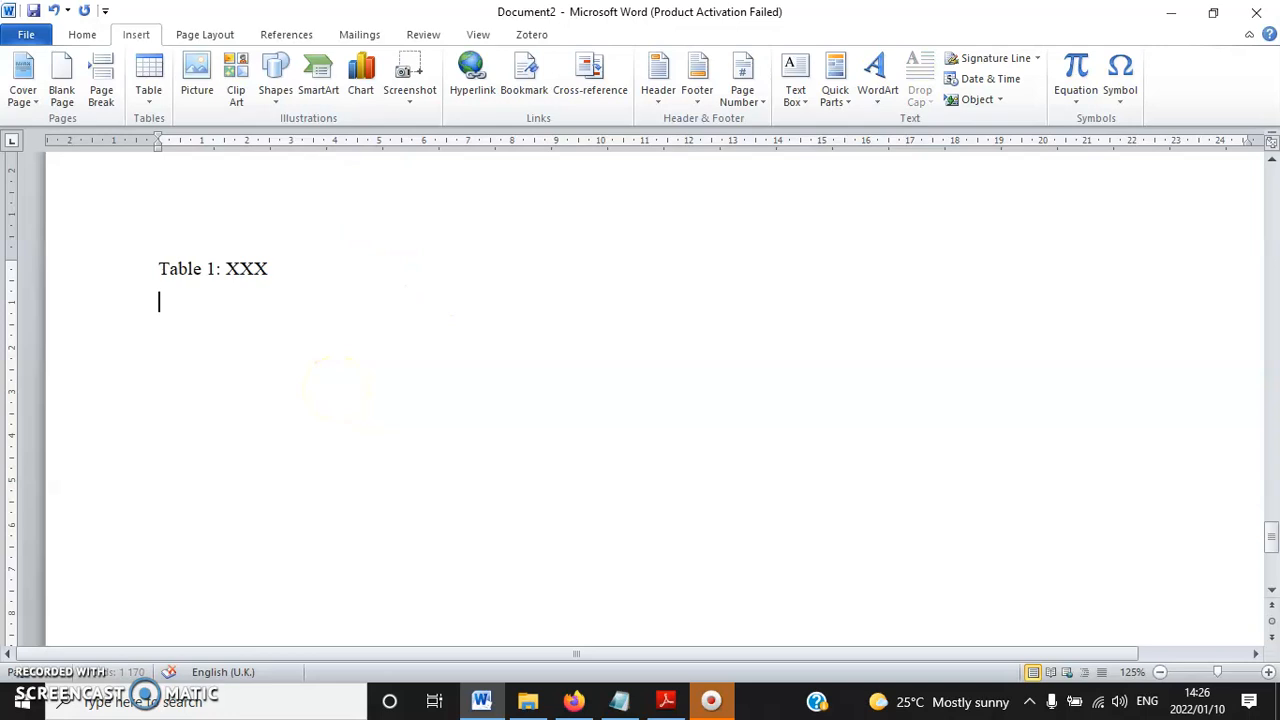
{"action": "left_click", "coordinate": [148, 80]}
{"action": "left_click", "coordinate": [305, 178]}
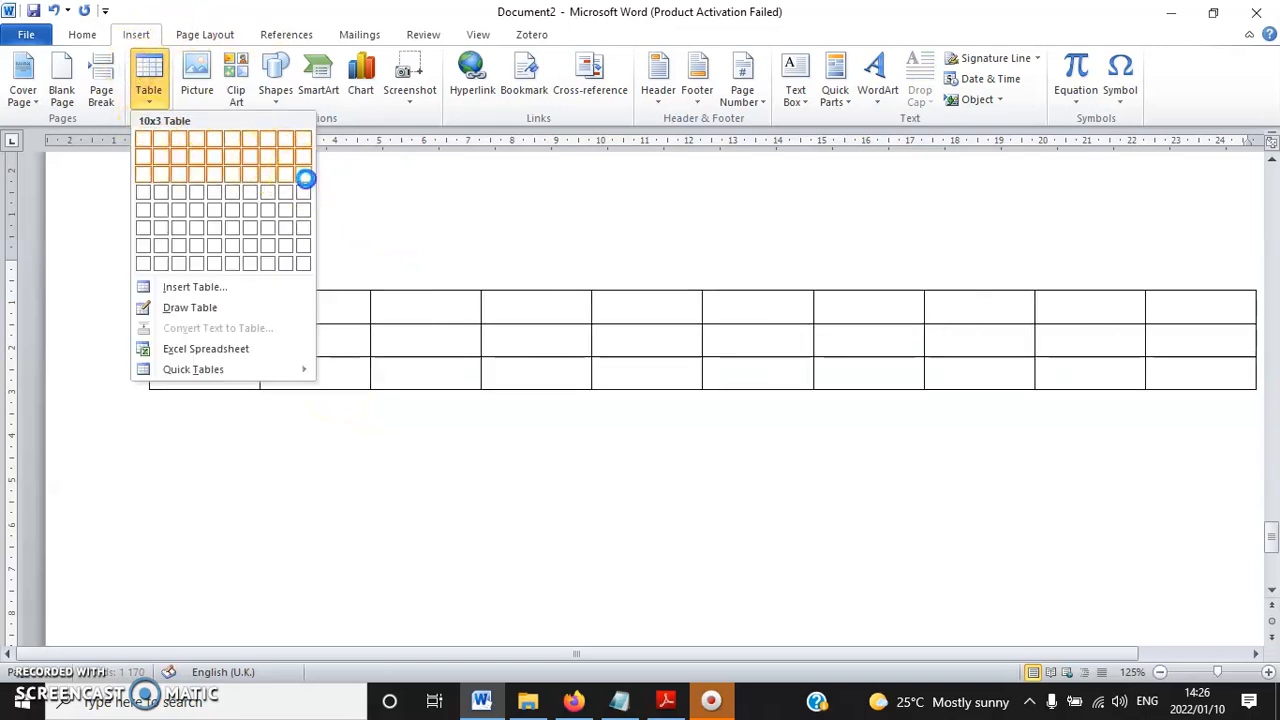
Examine how the new table fits across the landscape page and check the page number in its footer.
{"action": "left_click_drag", "start_coordinate": [537, 655], "coordinate": [891, 657]}
{"action": "scroll", "coordinate": [1104, 558], "scroll_direction": "down", "scroll_amount": 5}
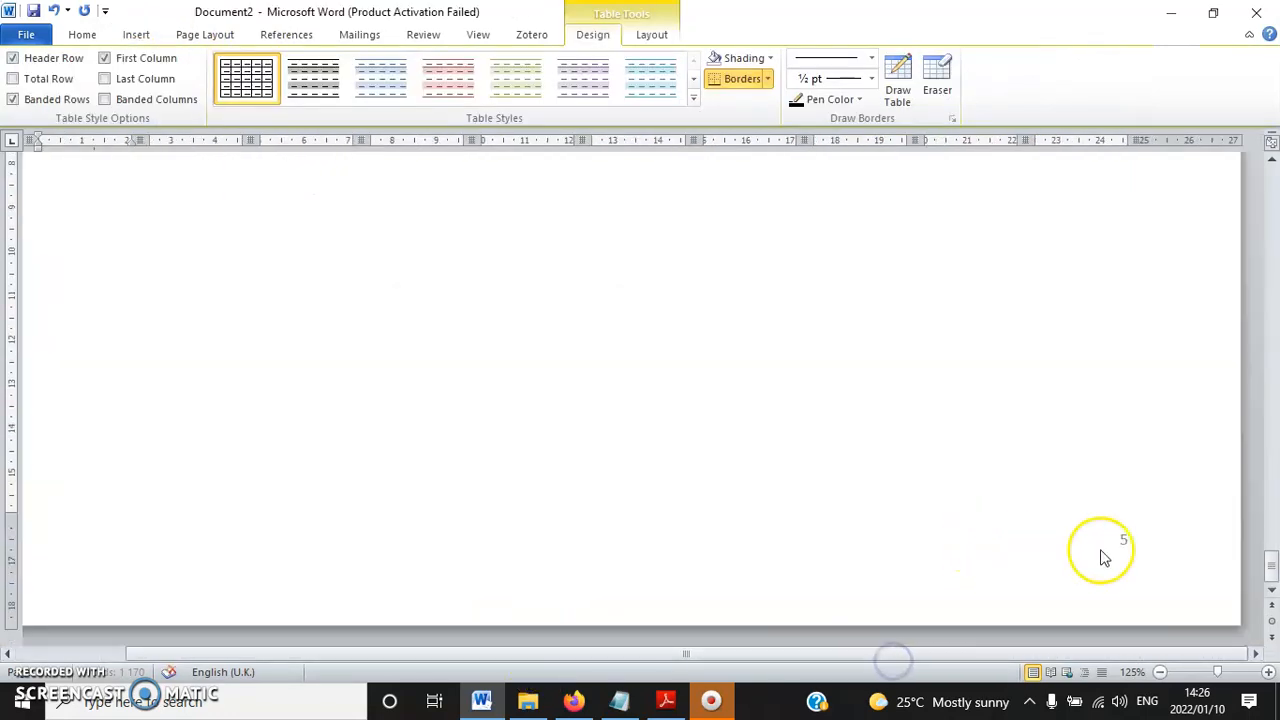
{"action": "scroll", "coordinate": [826, 509], "scroll_direction": "up", "scroll_amount": 5}
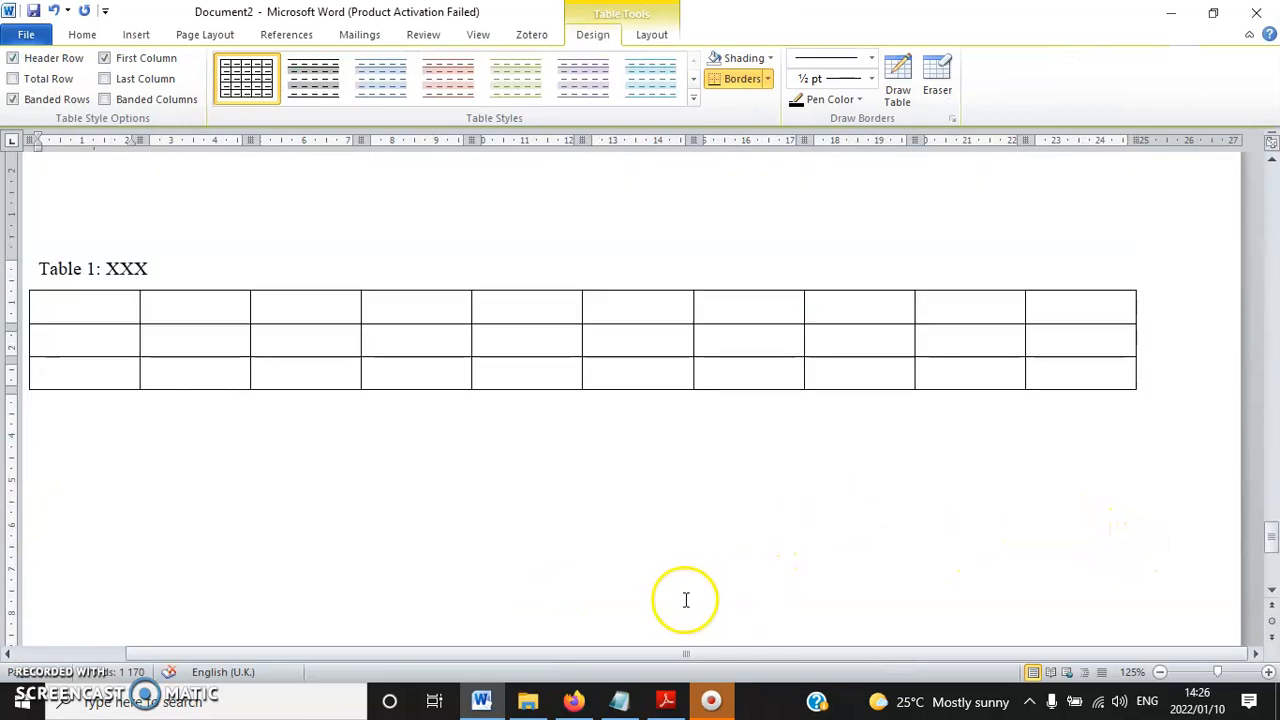
{"action": "left_click_drag", "start_coordinate": [529, 655], "coordinate": [435, 651]}
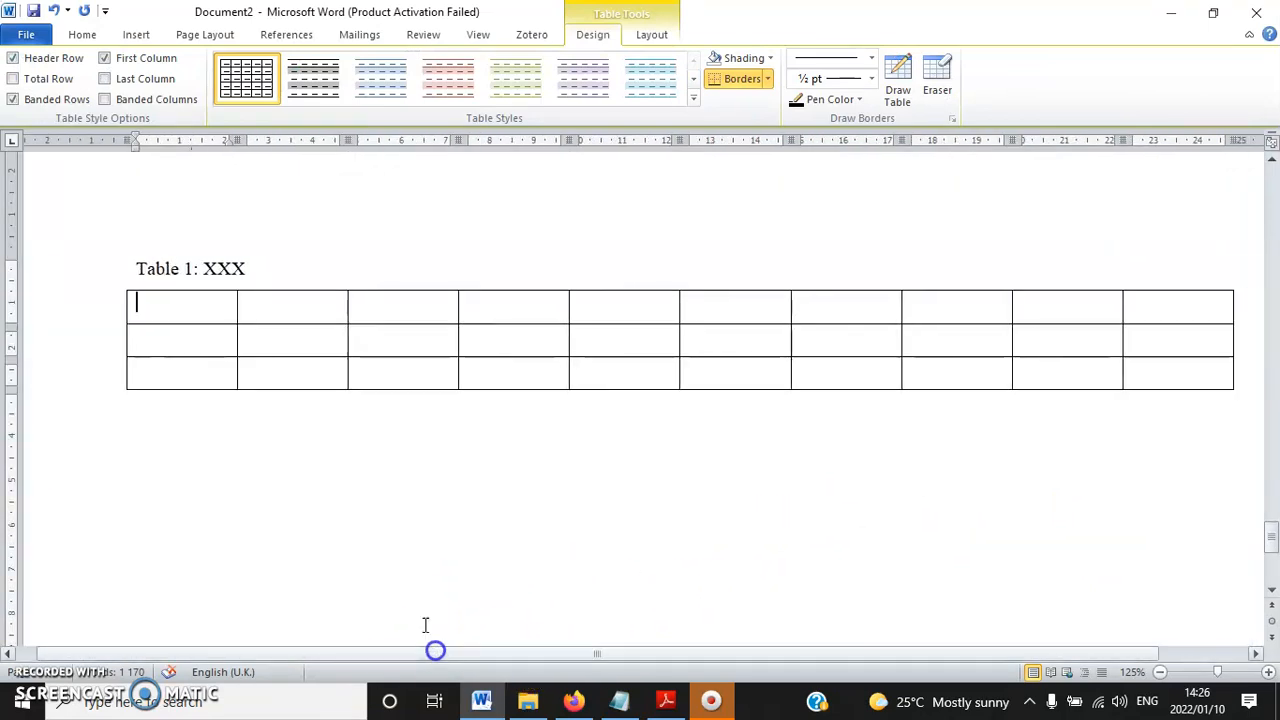
{"action": "left_click_drag", "start_coordinate": [209, 314], "coordinate": [1169, 383]}
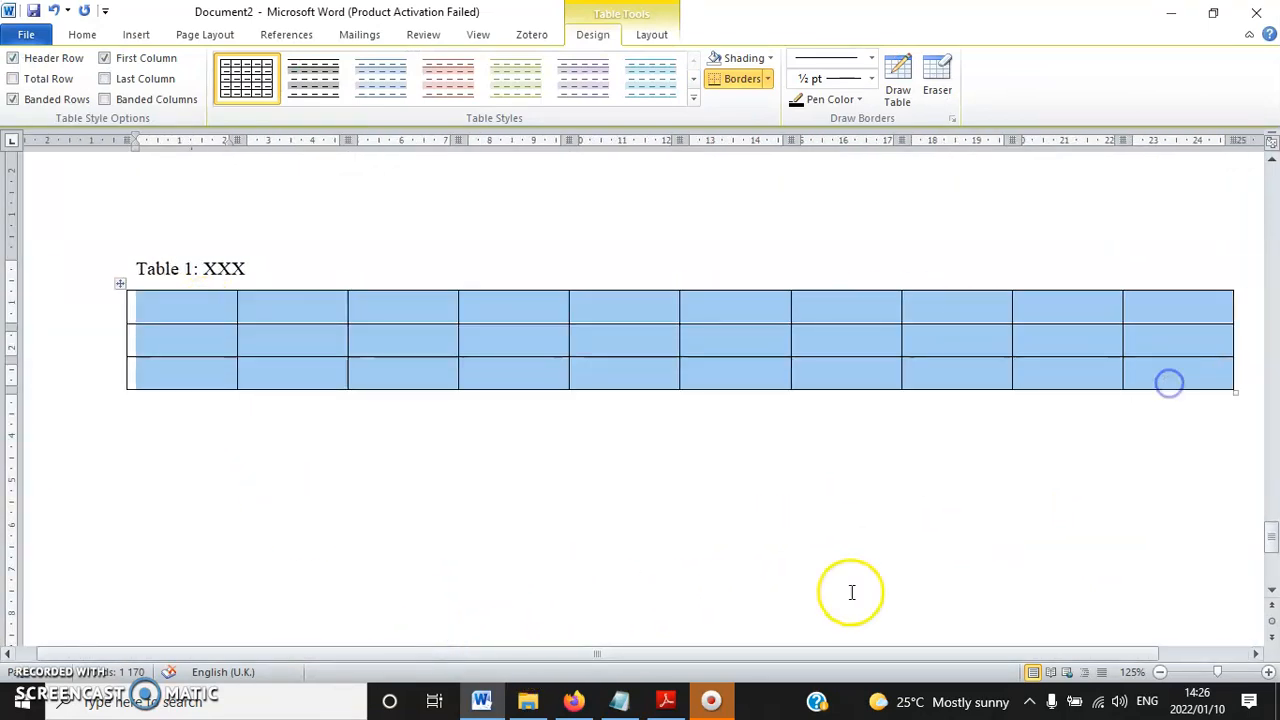
{"action": "left_click_drag", "start_coordinate": [843, 656], "coordinate": [995, 653]}
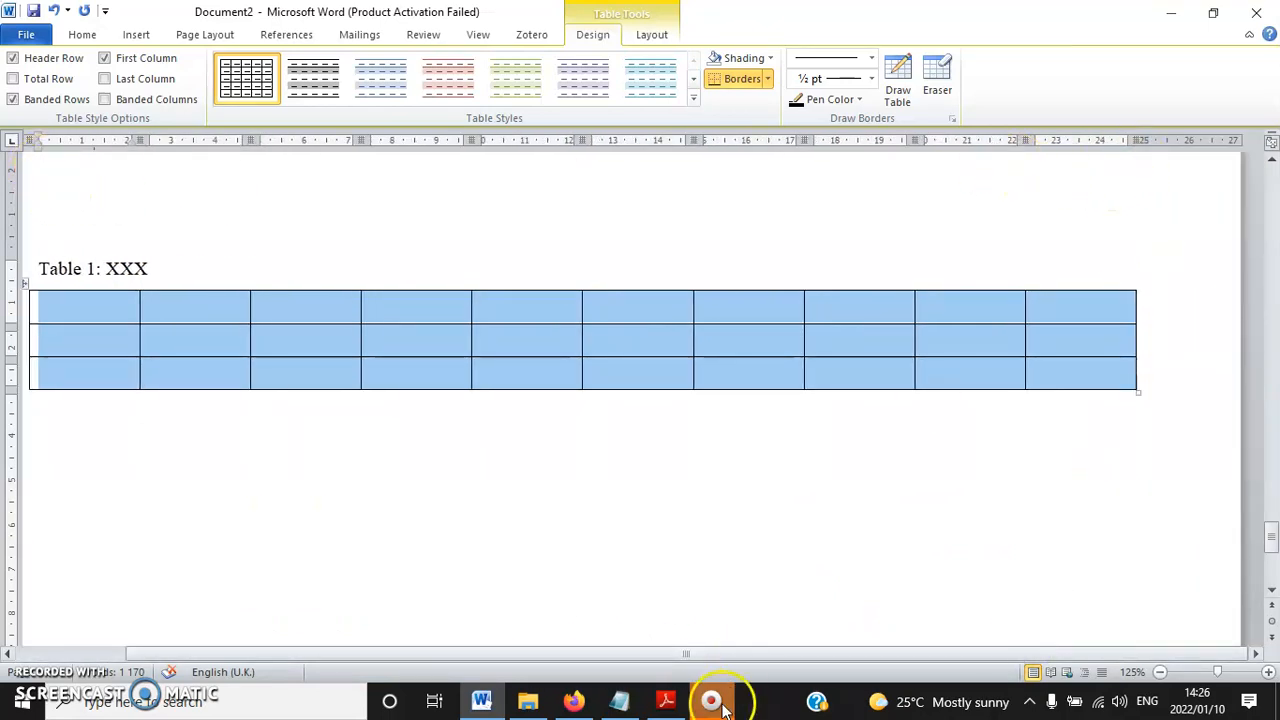
{"action": "left_click_drag", "start_coordinate": [723, 656], "coordinate": [451, 654]}
{"action": "left_click", "coordinate": [245, 418]}
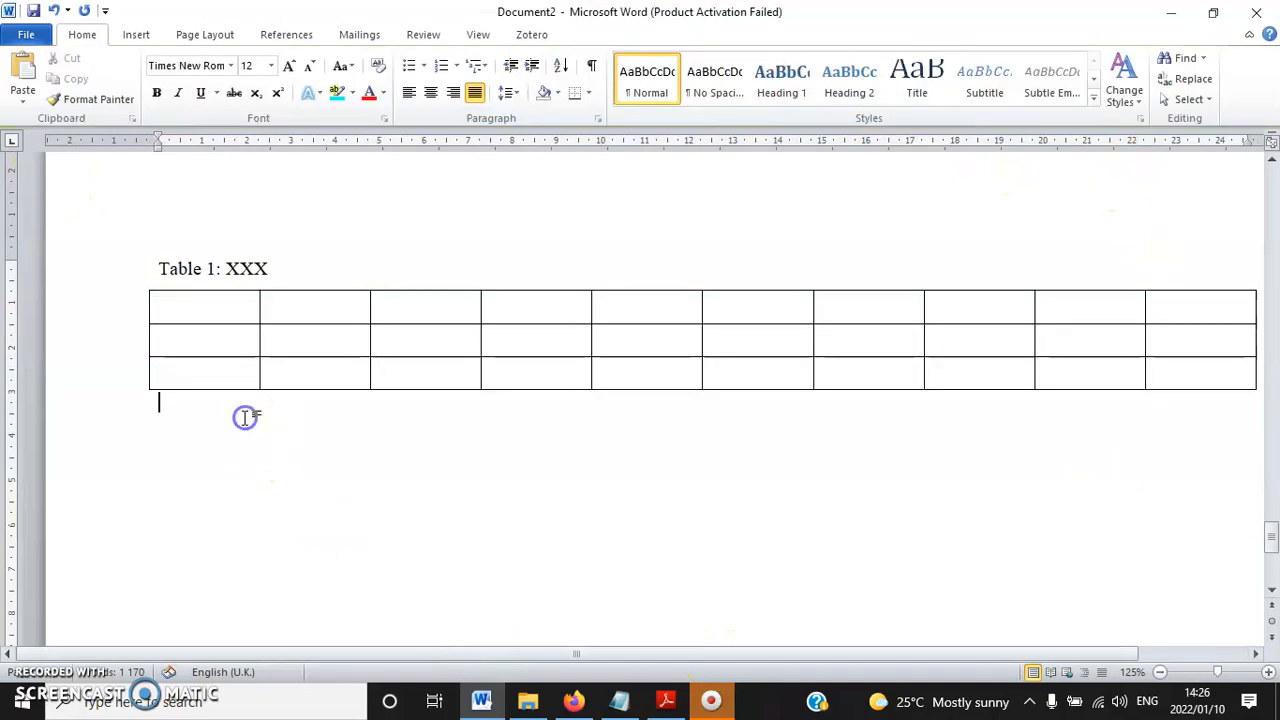
Switch to the Notepad plan and delete the lines "Page break", "Section break" and "Portrait / Landscape" under MS Word selected tools.
{"action": "left_click", "coordinate": [617, 703]}
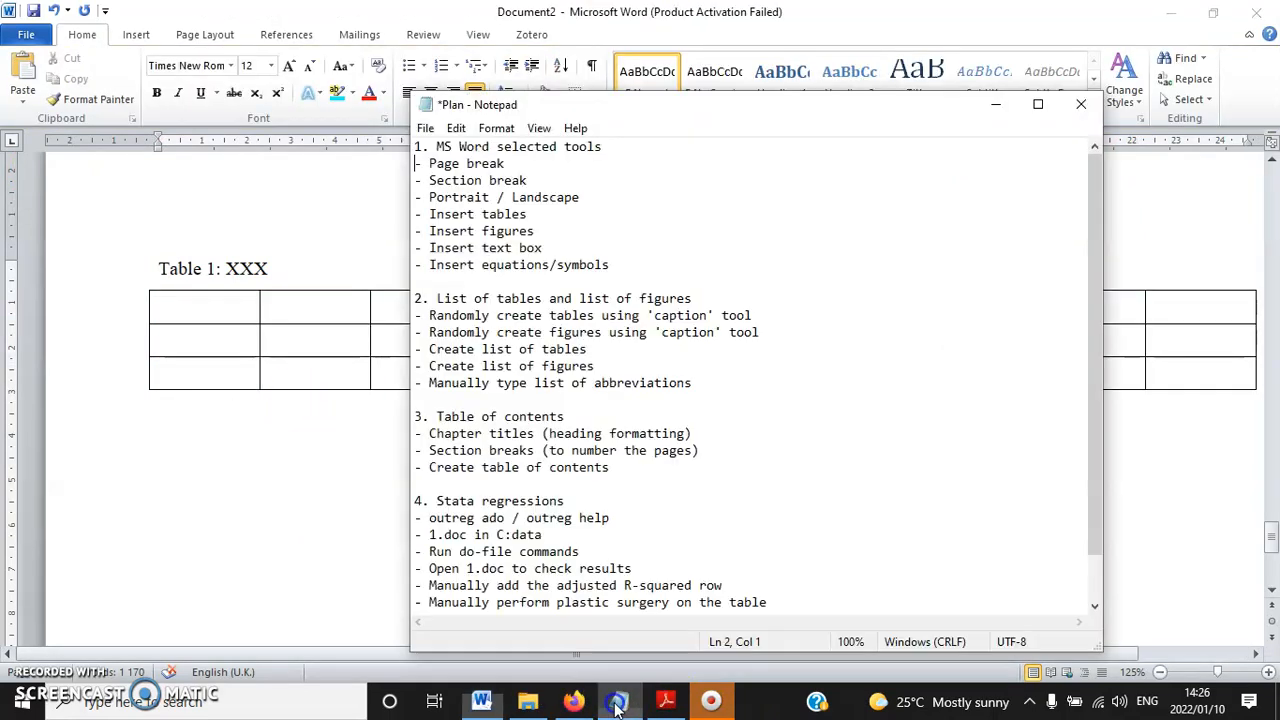
{"action": "left_click_drag", "start_coordinate": [528, 180], "coordinate": [420, 163]}
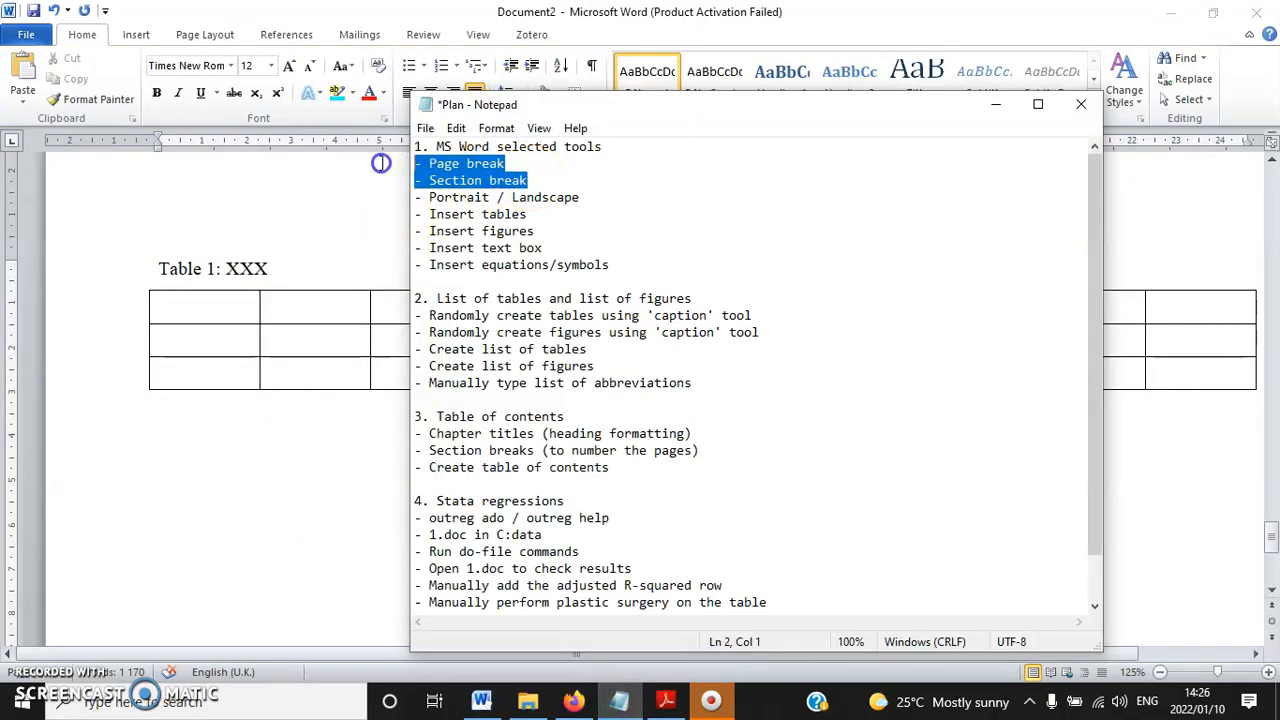
{"action": "key", "text": "Delete"}
{"action": "left_click_drag", "start_coordinate": [535, 180], "coordinate": [425, 167]}
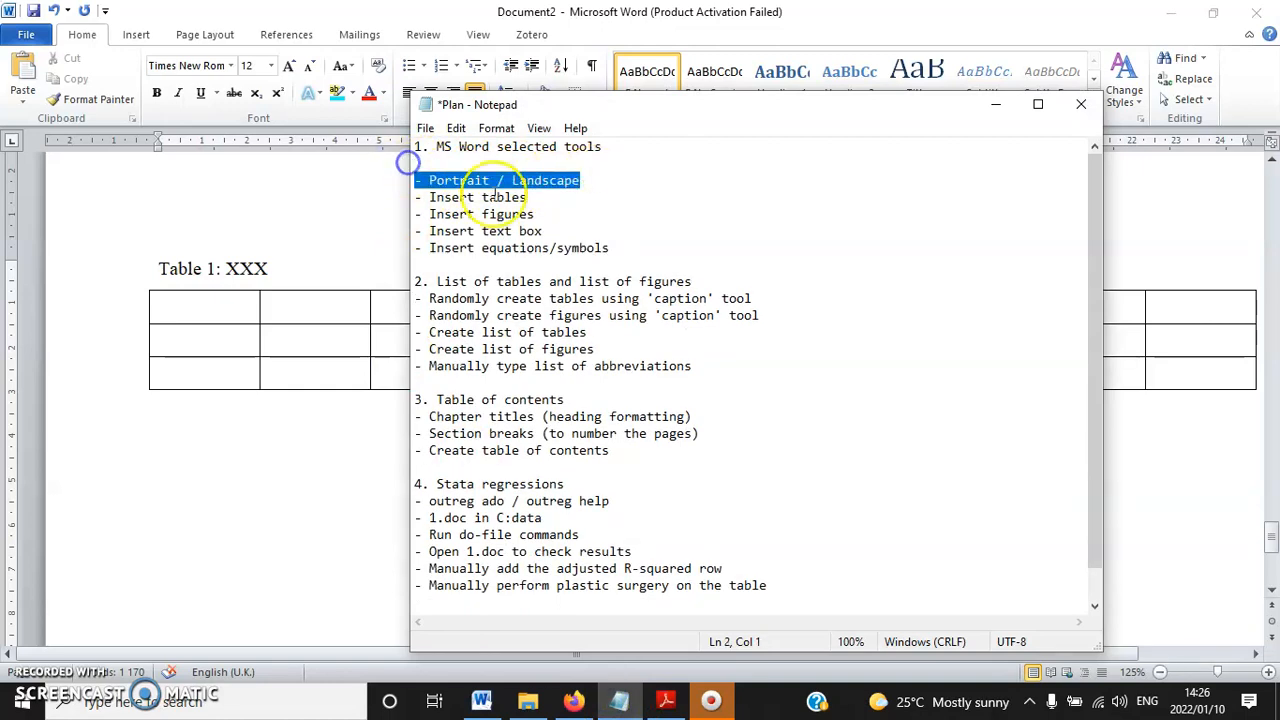
{"action": "key", "text": "Delete"}
{"action": "key", "text": "Delete"}
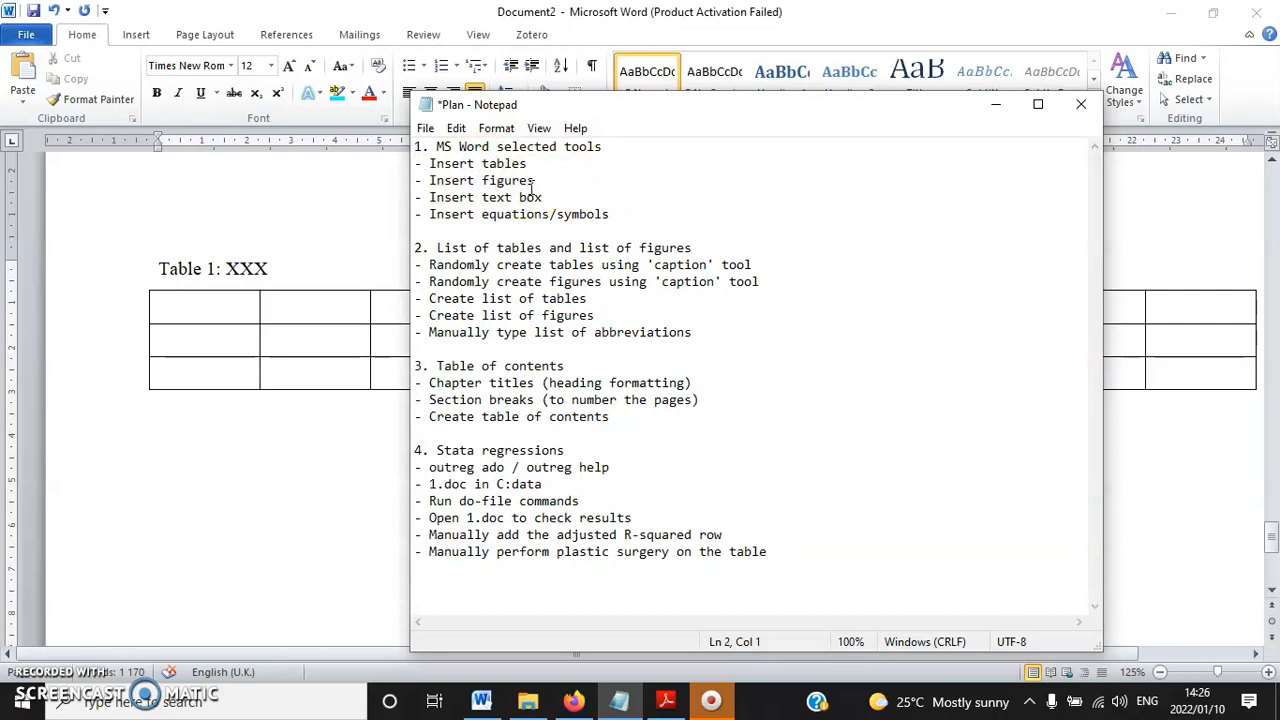
Return to Word and replace "XXX" in the table title with "Population in million per province in South Africa, 2010 versus 2020".
{"action": "left_click", "coordinate": [295, 264]}
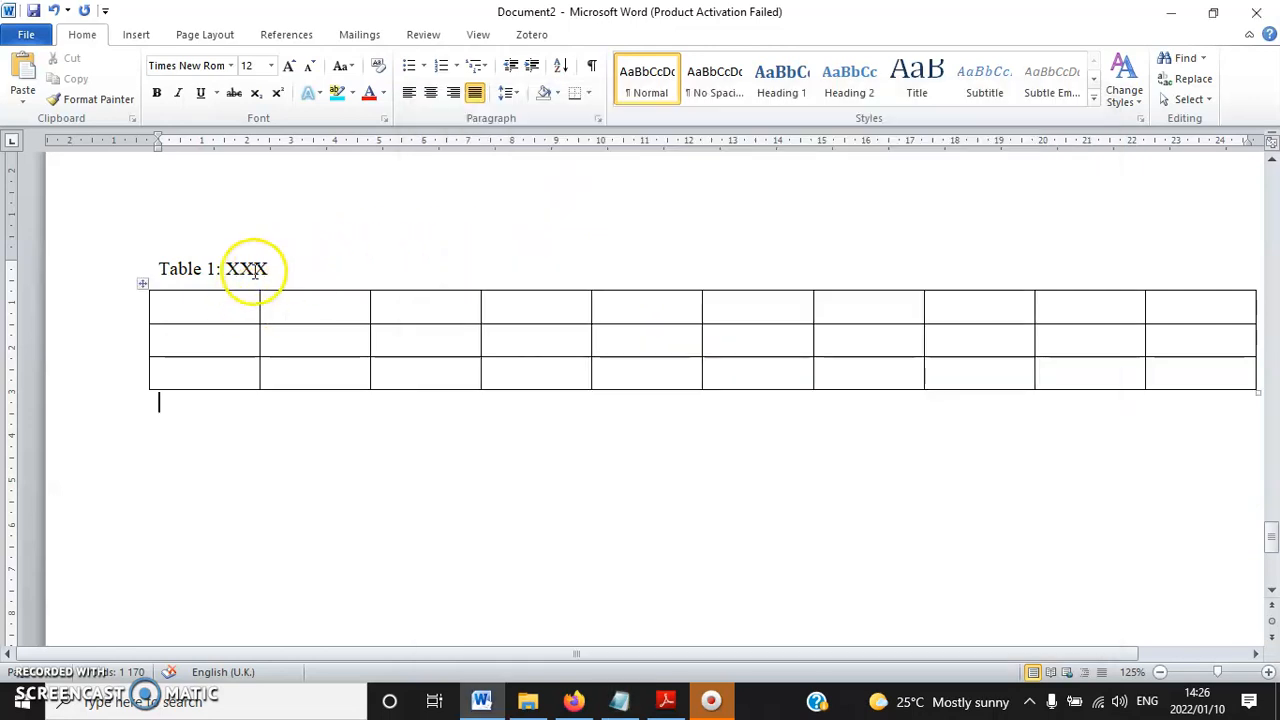
{"action": "left_click", "coordinate": [242, 269]}
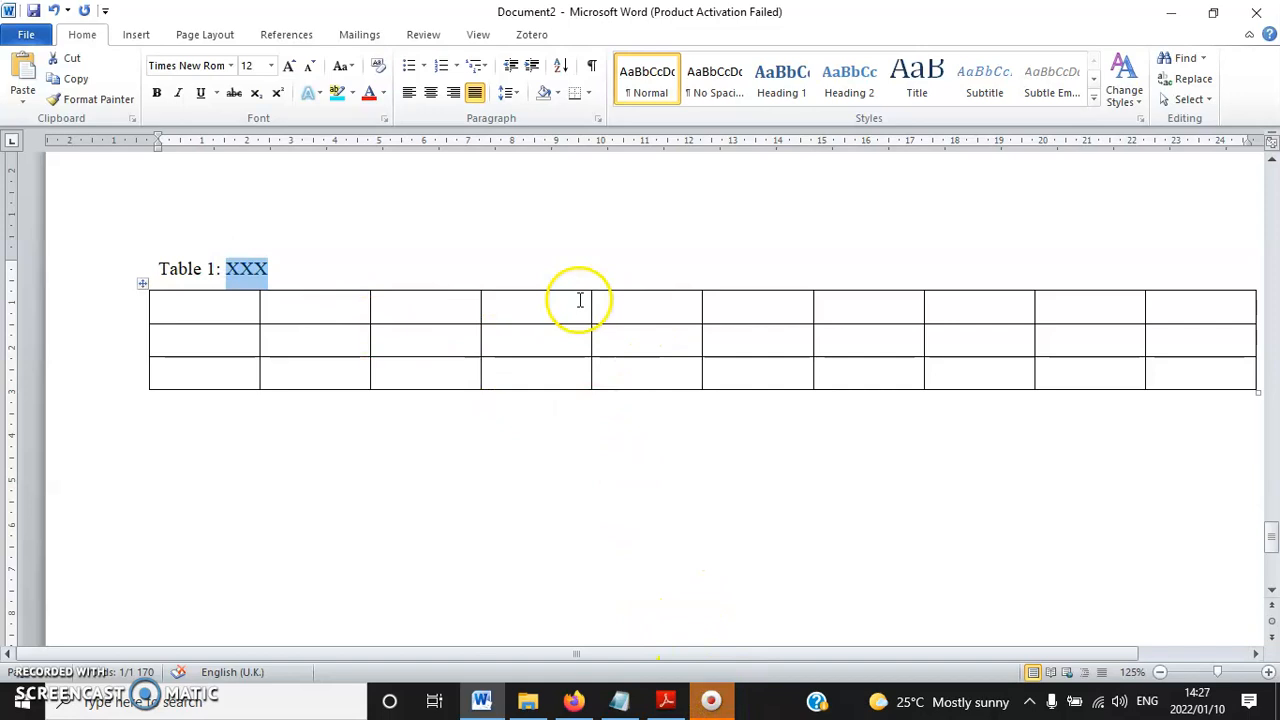
{"action": "type", "text": "mE"}
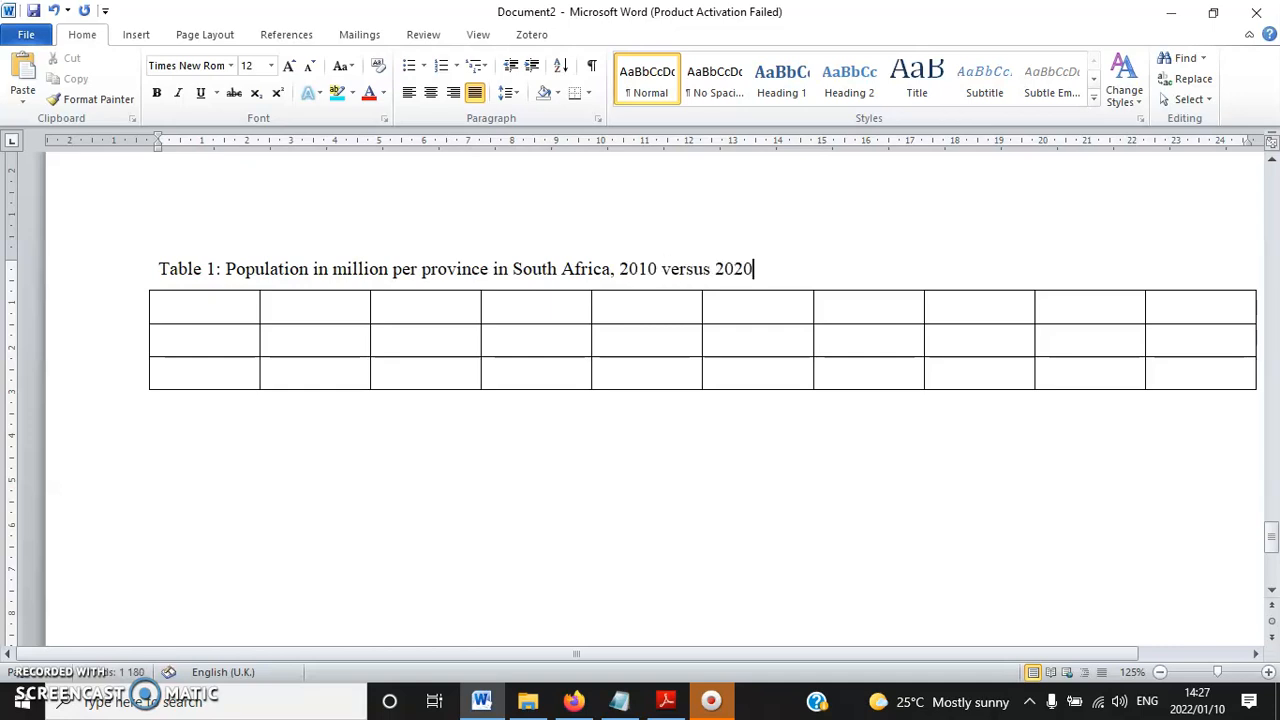
Label the columns WC, EC, NC, FS, KZN, NW, GAU, MPU and LIM; fill row 2010 with 5.5, 1.6, …, … and row 2020 with 5.3, 1.7.
{"action": "key", "text": "Down"}
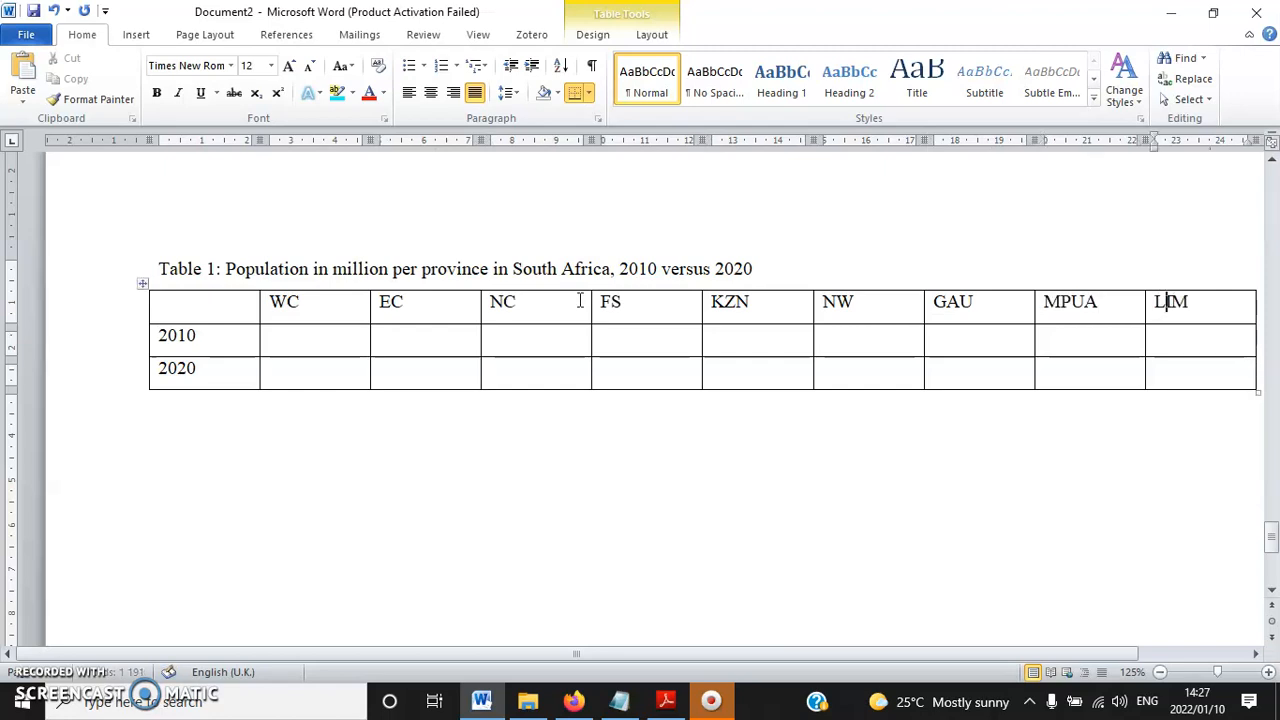
{"action": "left_click", "coordinate": [305, 352]}
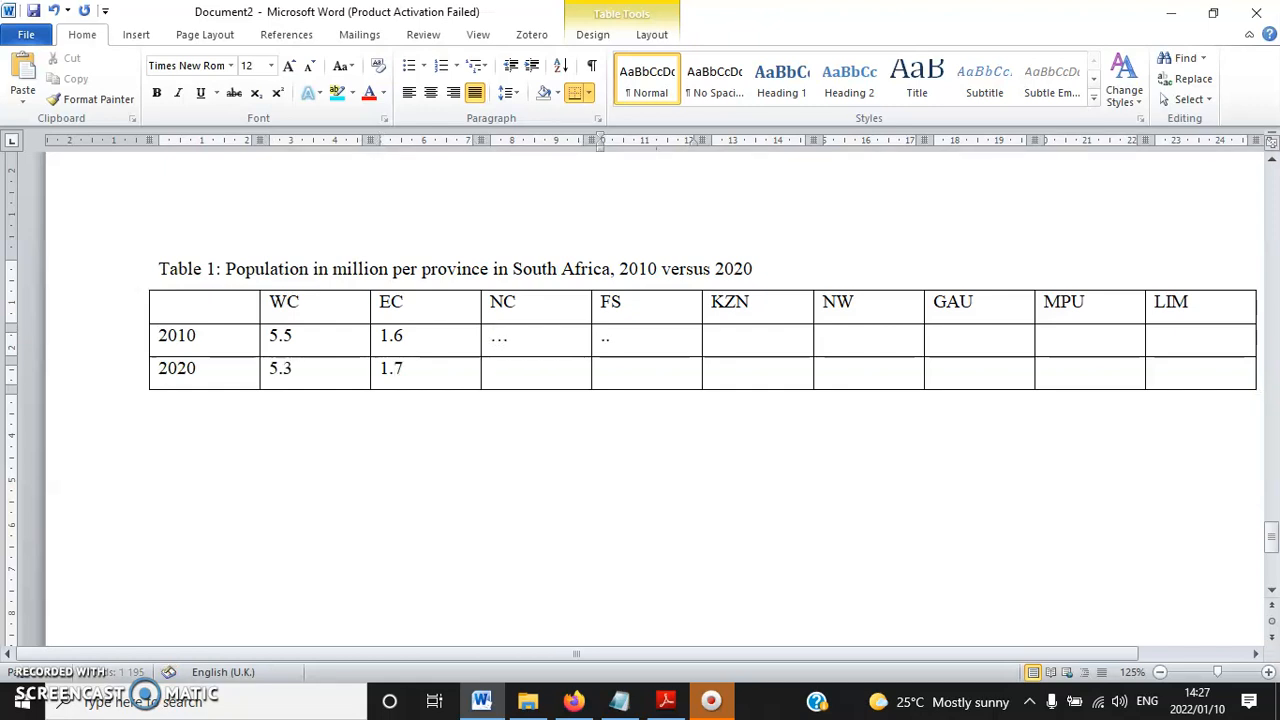
{"action": "left_click_drag", "start_coordinate": [1137, 371], "coordinate": [171, 265]}
{"action": "left_click", "coordinate": [214, 408]}
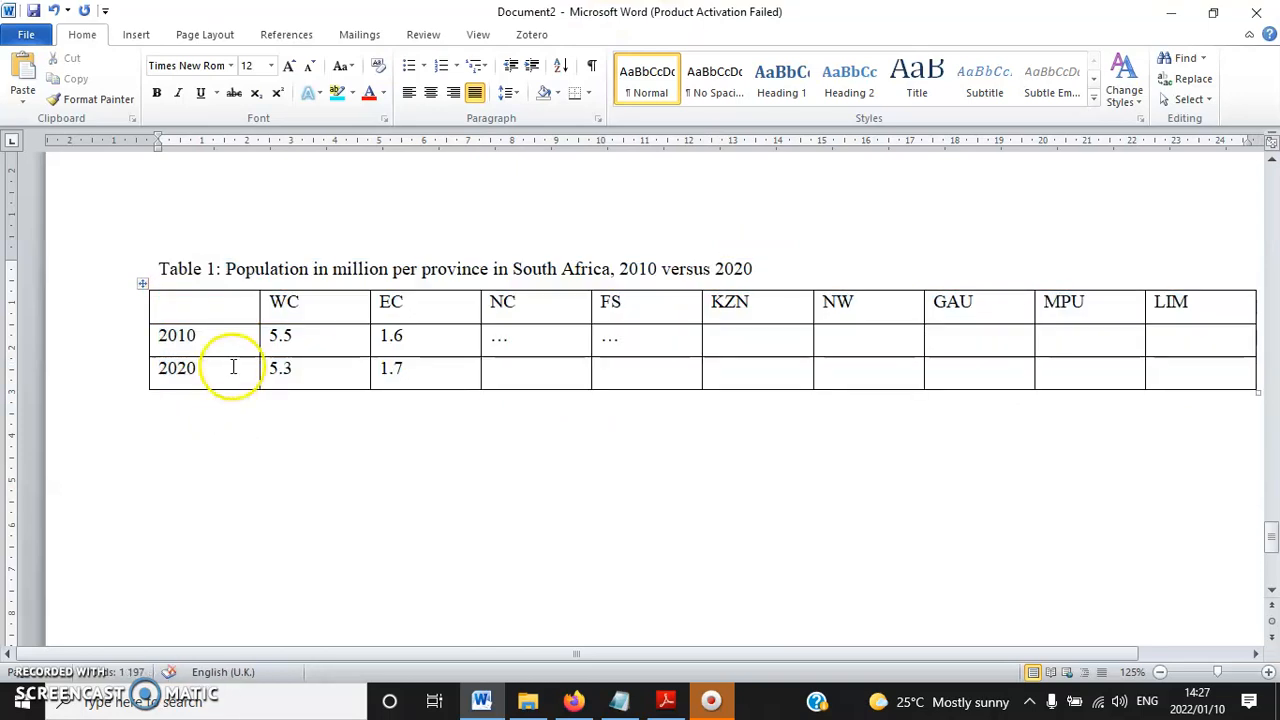
{"action": "scroll", "coordinate": [376, 417], "scroll_direction": "down", "scroll_amount": 5}
{"action": "scroll", "coordinate": [420, 444], "scroll_direction": "up", "scroll_amount": 5}
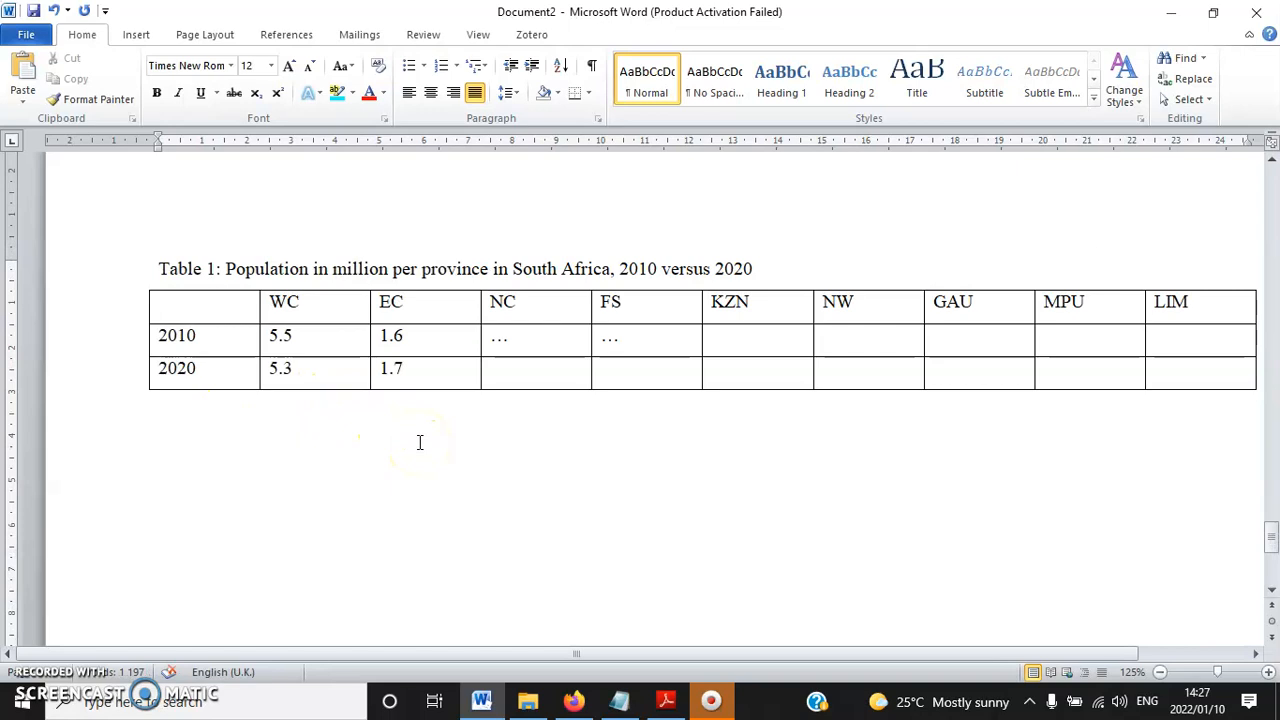
{"action": "scroll", "coordinate": [430, 442], "scroll_direction": "down", "scroll_amount": 4}
{"action": "scroll", "coordinate": [434, 440], "scroll_direction": "up", "scroll_amount": 5}
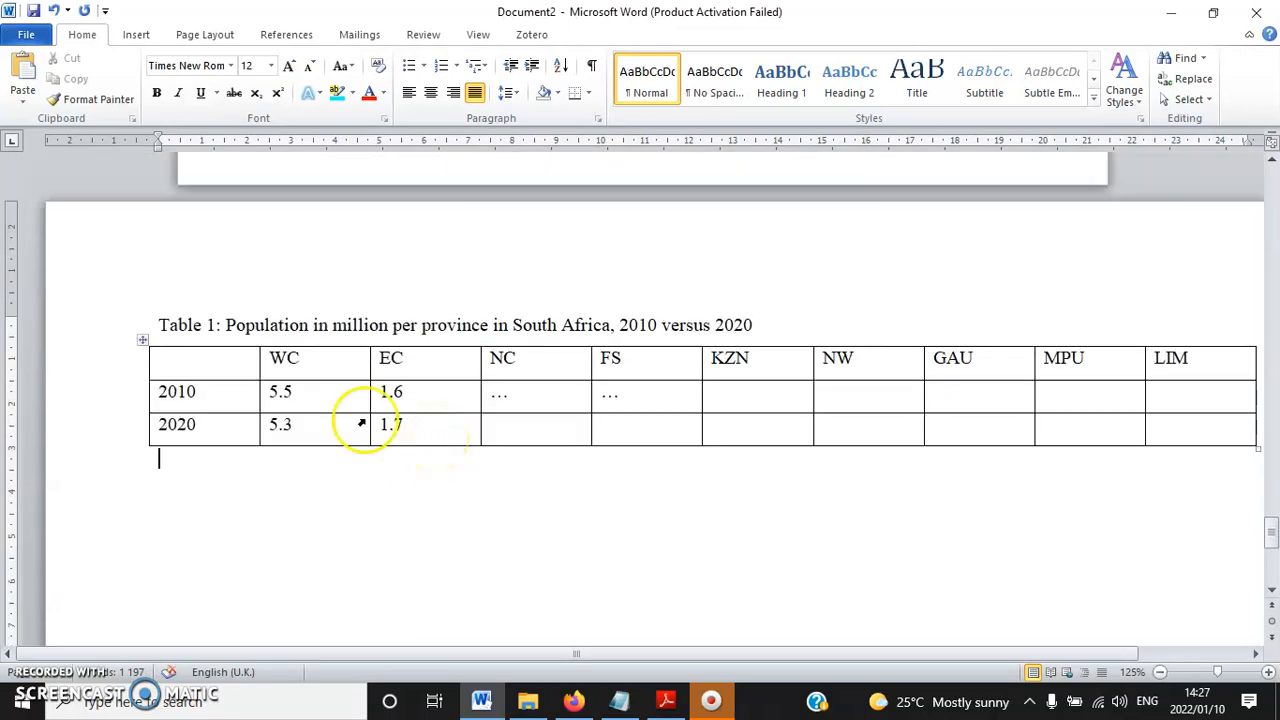
Insert a Next Page section break below Table 1, set the new section to Portrait orientation and check its footer.
{"action": "left_click", "coordinate": [236, 40]}
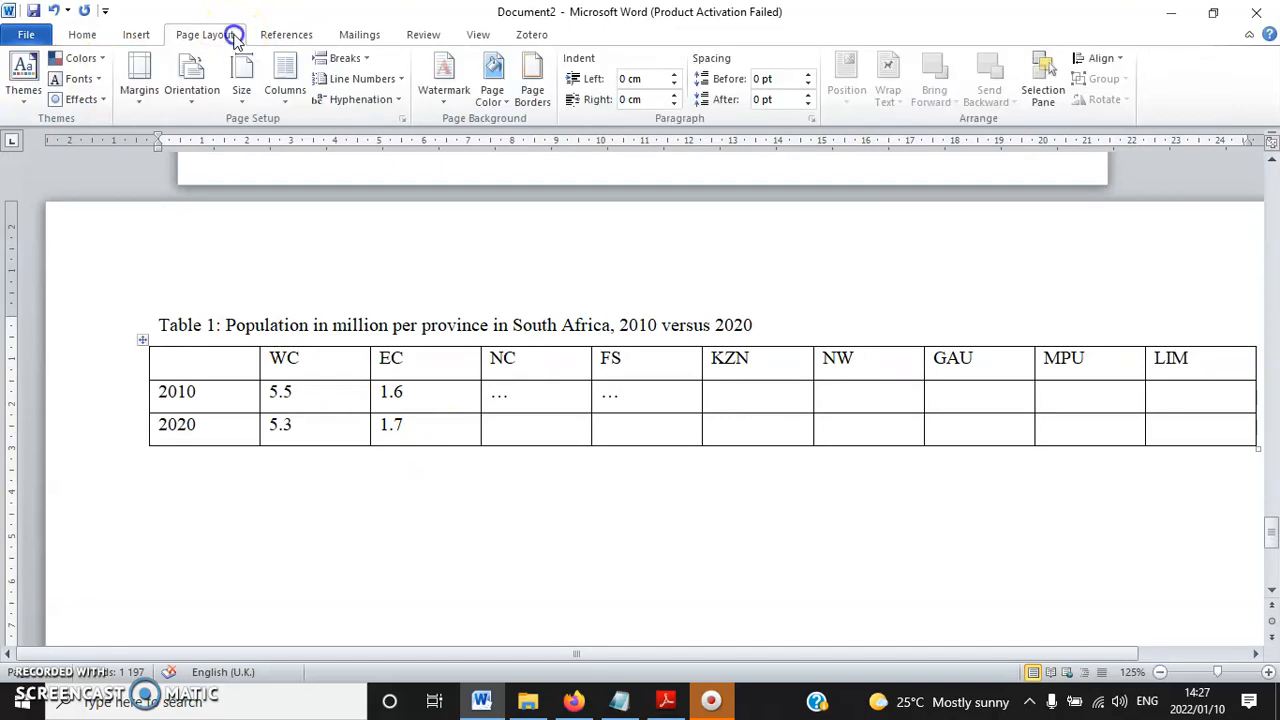
{"action": "left_click", "coordinate": [345, 58]}
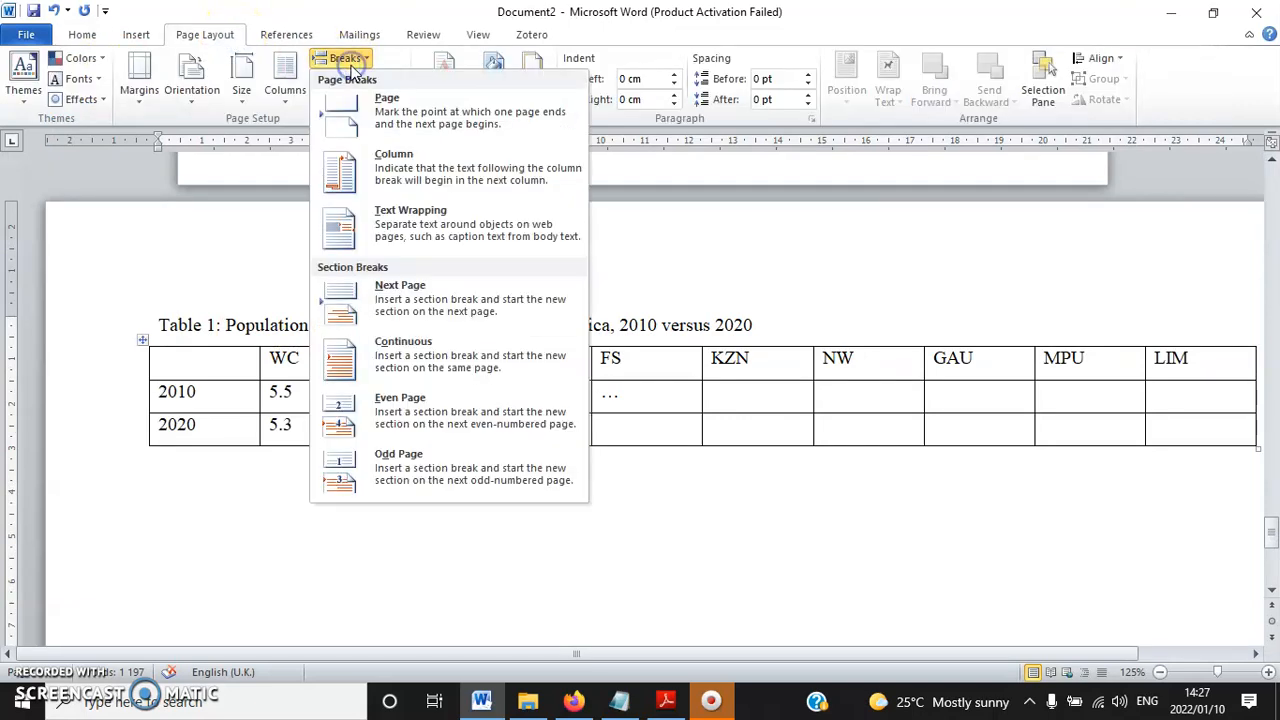
{"action": "left_click", "coordinate": [408, 298]}
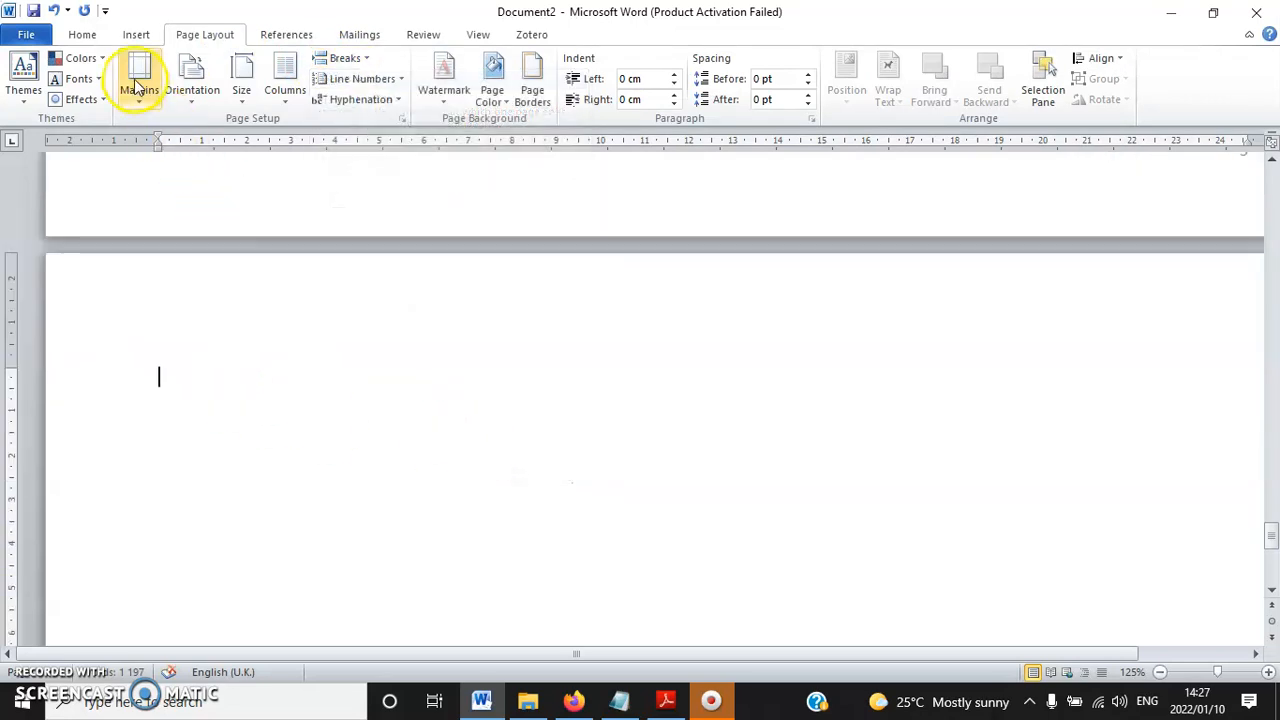
{"action": "left_click", "coordinate": [190, 85]}
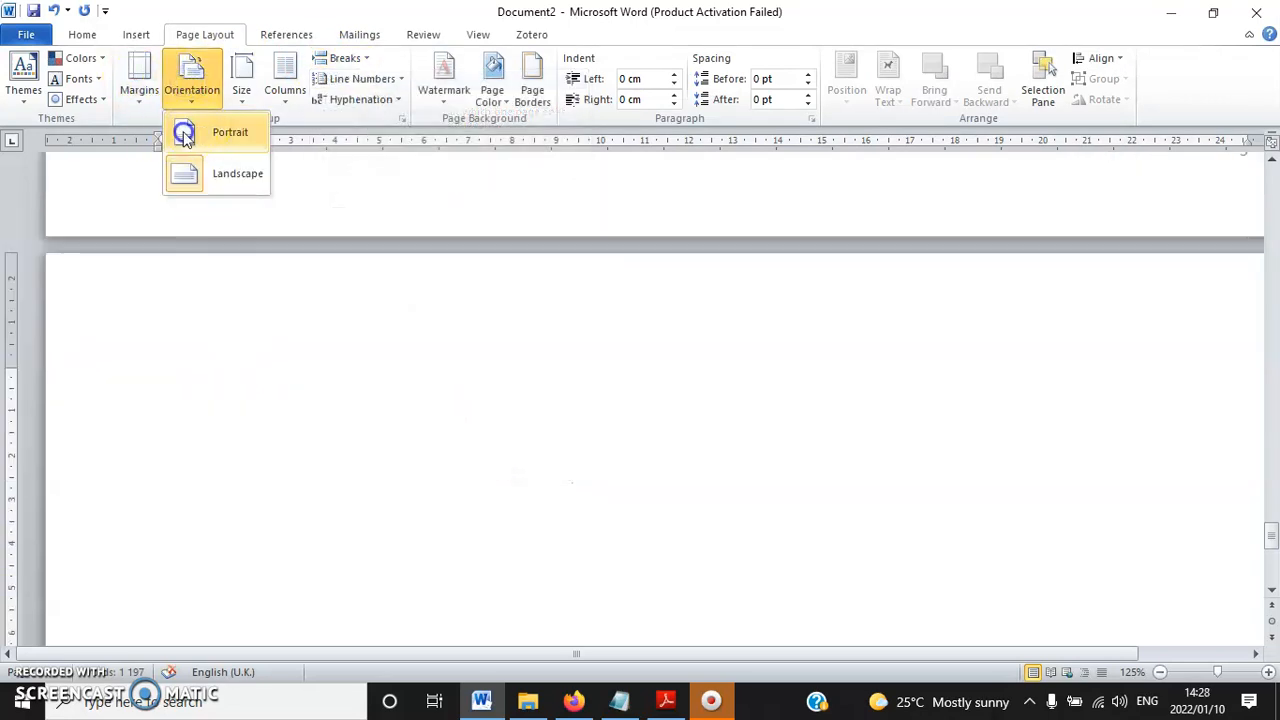
{"action": "left_click", "coordinate": [184, 135]}
{"action": "scroll", "coordinate": [830, 534], "scroll_direction": "up", "scroll_amount": 3}
{"action": "scroll", "coordinate": [1000, 520], "scroll_direction": "down", "scroll_amount": 10}
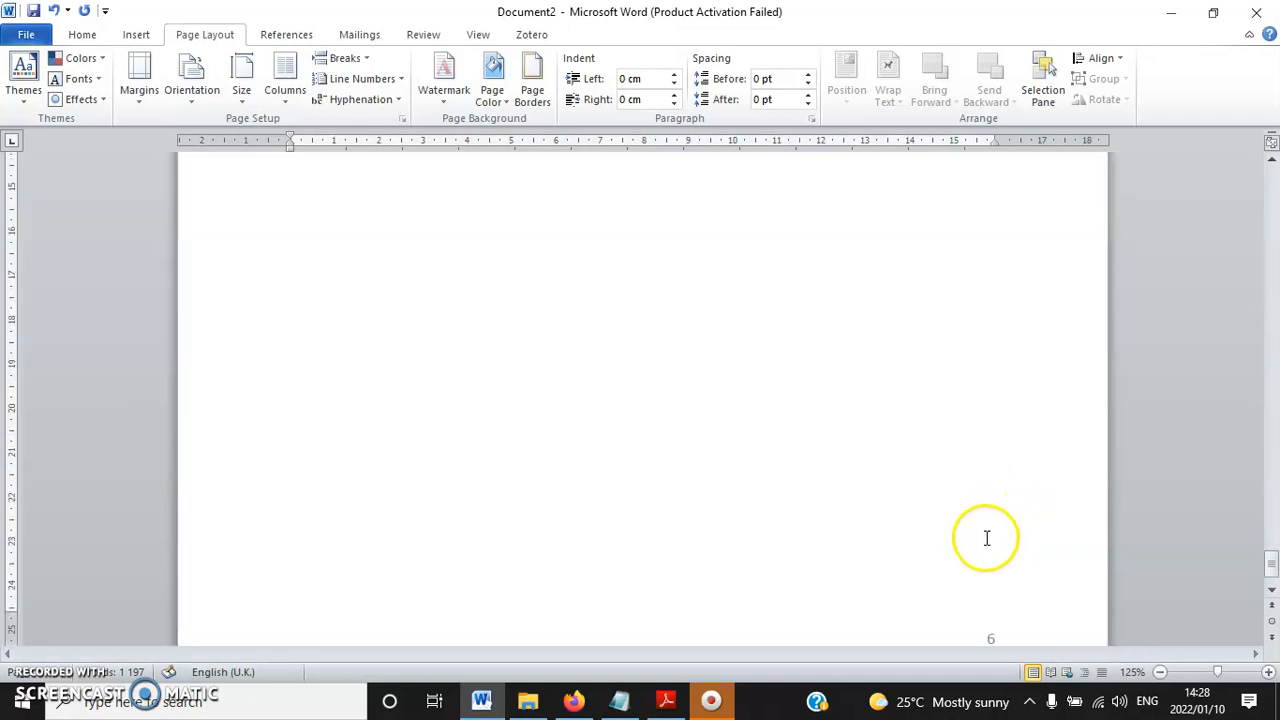
{"action": "scroll", "coordinate": [987, 538], "scroll_direction": "down", "scroll_amount": 1}
{"action": "scroll", "coordinate": [940, 527], "scroll_direction": "up", "scroll_amount": 5}
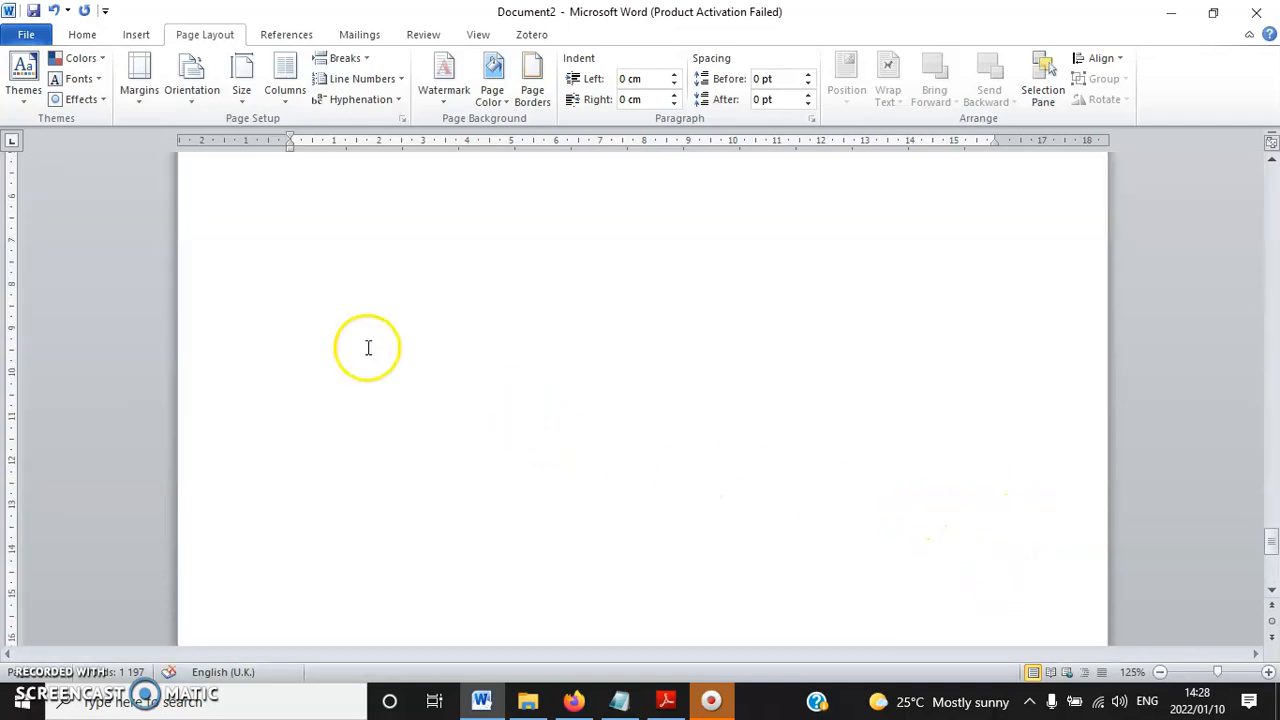
Set the new portrait section's page numbering to continue from the previous section and check the number in the footer.
{"action": "scroll", "coordinate": [340, 330], "scroll_direction": "down", "scroll_amount": 3}
{"action": "double_click", "coordinate": [286, 371]}
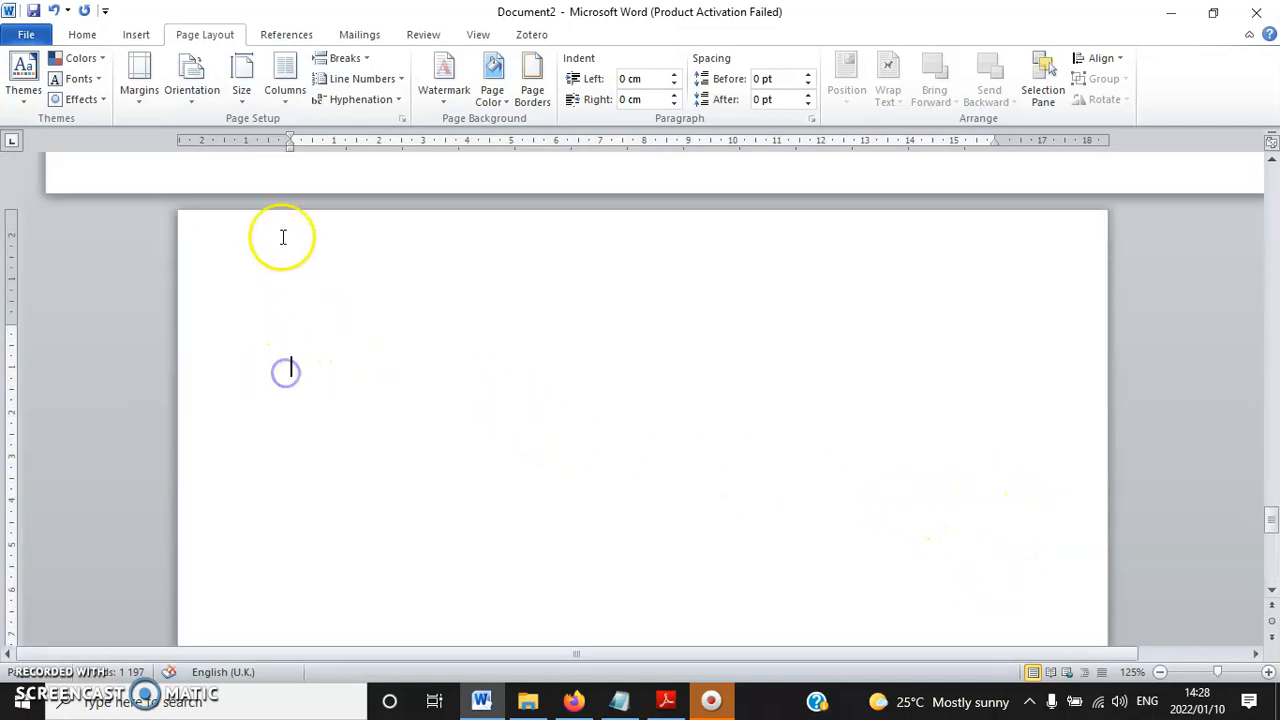
{"action": "left_click", "coordinate": [136, 34]}
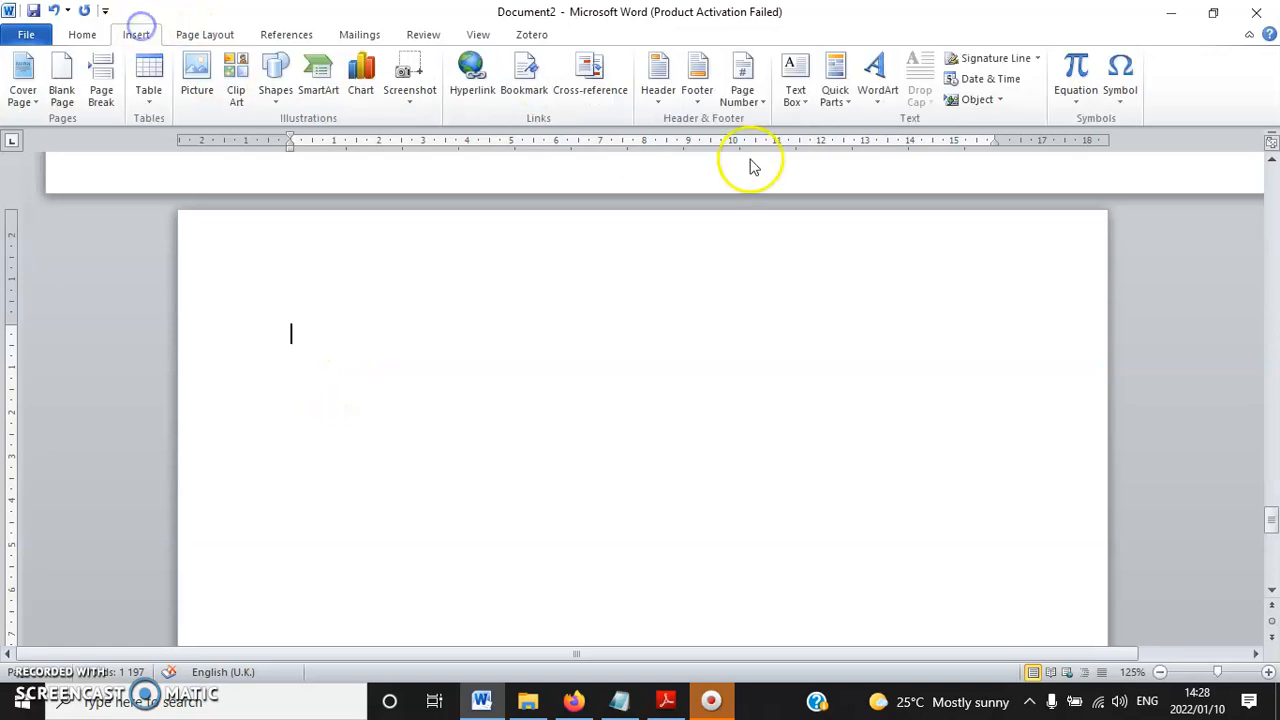
{"action": "left_click", "coordinate": [742, 104]}
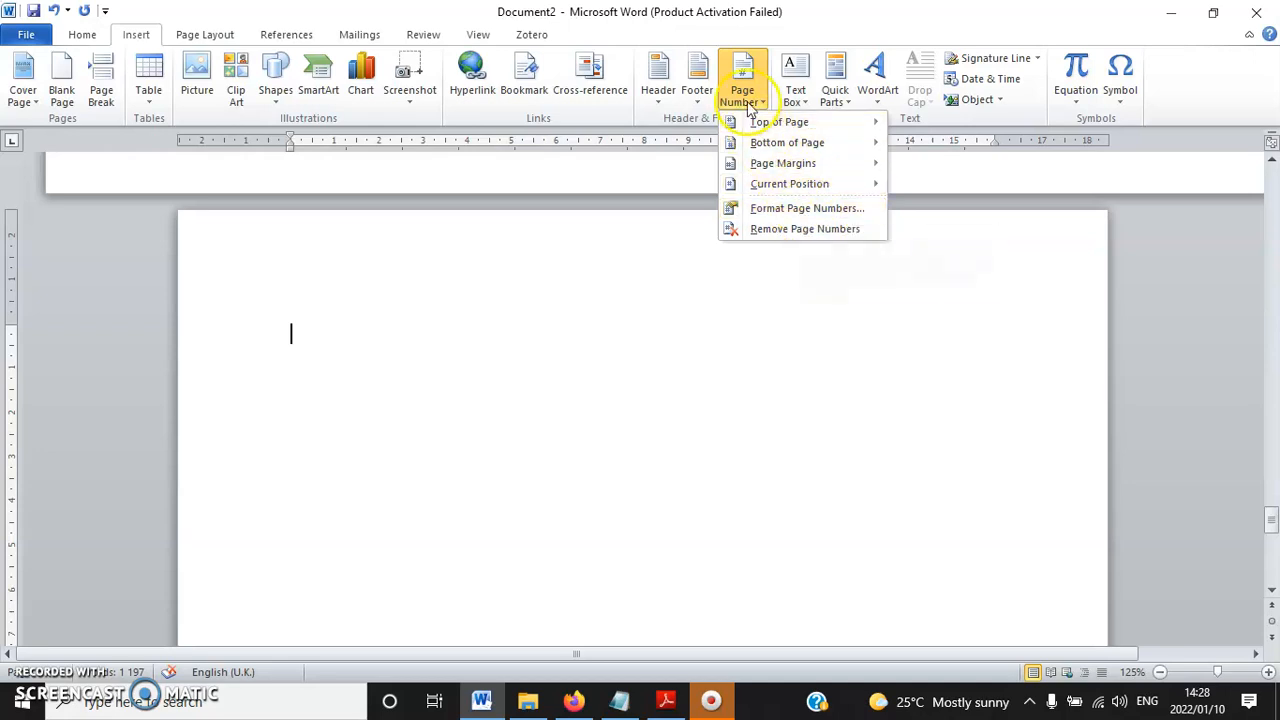
{"action": "left_click", "coordinate": [773, 213]}
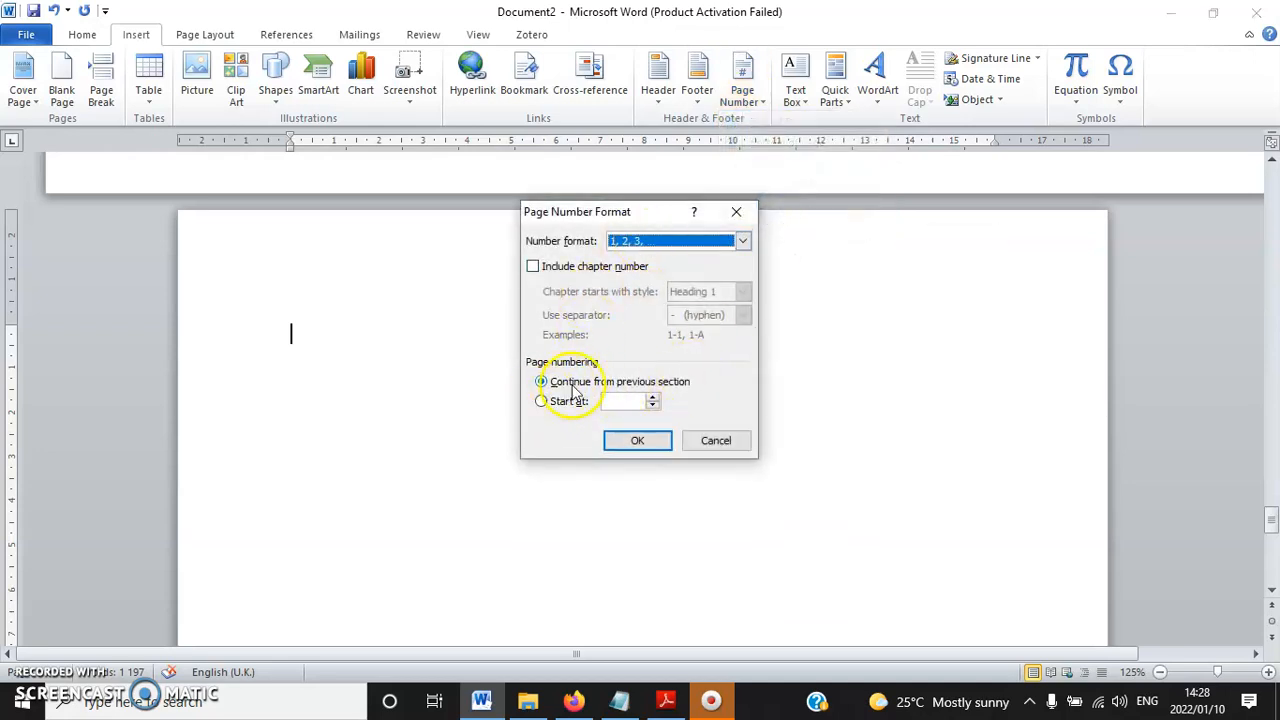
{"action": "left_click", "coordinate": [634, 442]}
{"action": "left_click", "coordinate": [401, 343]}
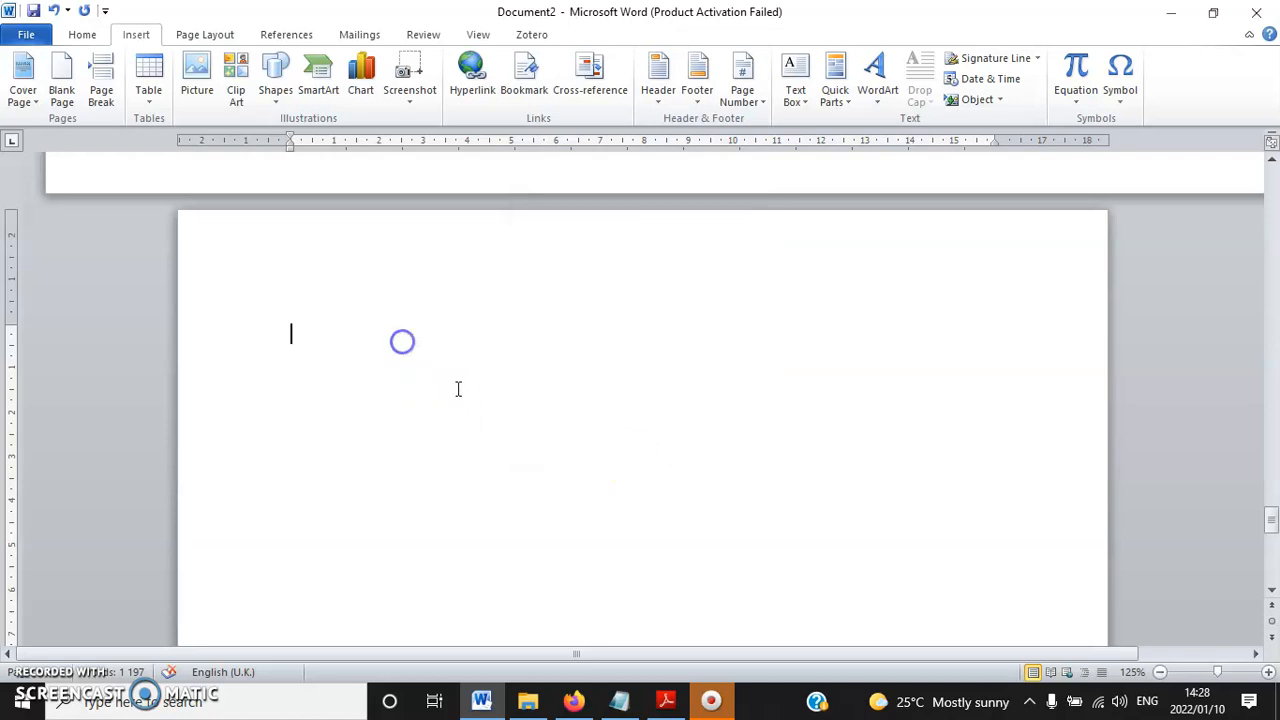
{"action": "scroll", "coordinate": [465, 395], "scroll_direction": "down", "scroll_amount": 3}
{"action": "scroll", "coordinate": [474, 406], "scroll_direction": "down", "scroll_amount": 1}
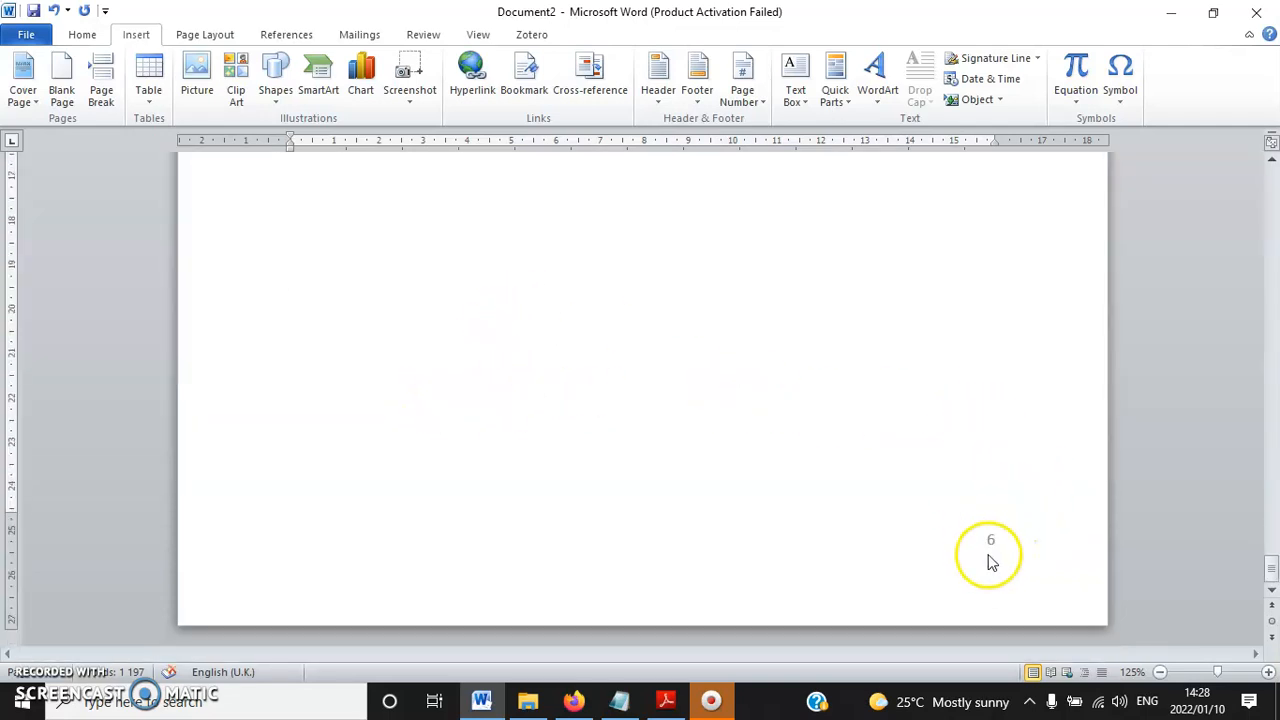
Enter the title "Table 2: Mean earnings by gender" on the portrait page and insert a table with two columns and three rows below it.
{"action": "scroll", "coordinate": [380, 354], "scroll_direction": "up", "scroll_amount": 8}
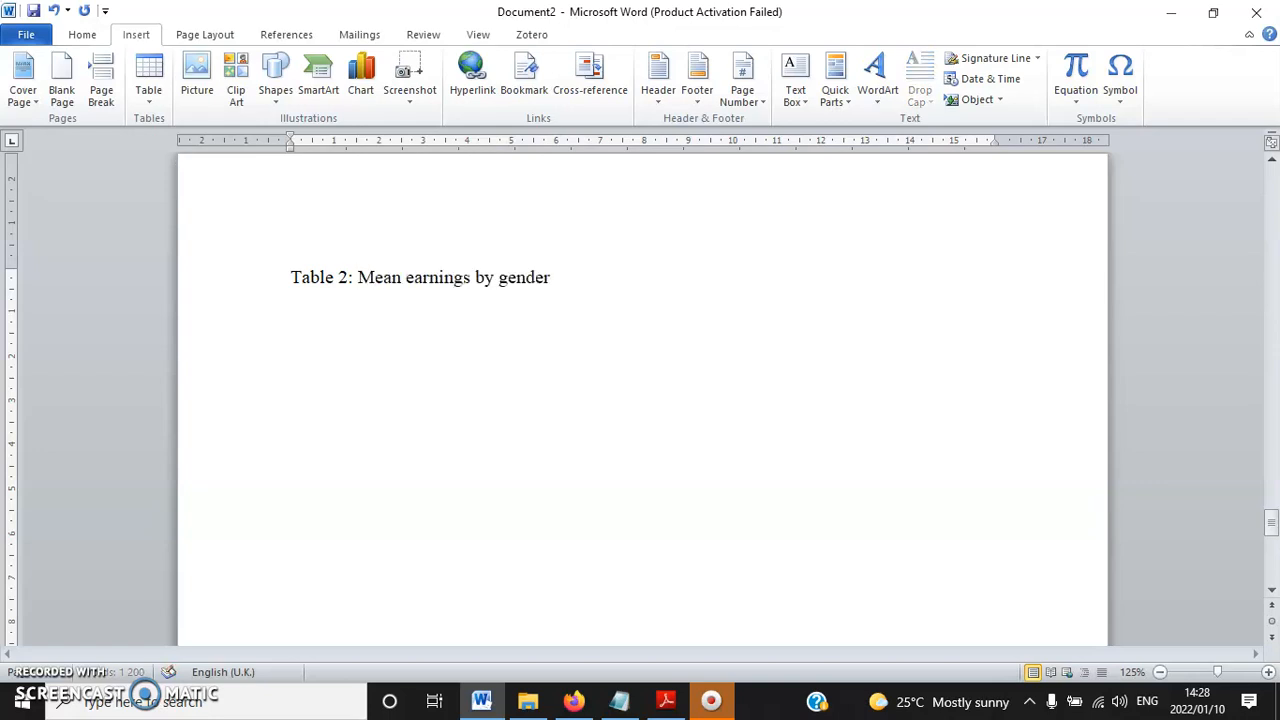
{"action": "left_click", "coordinate": [148, 88]}
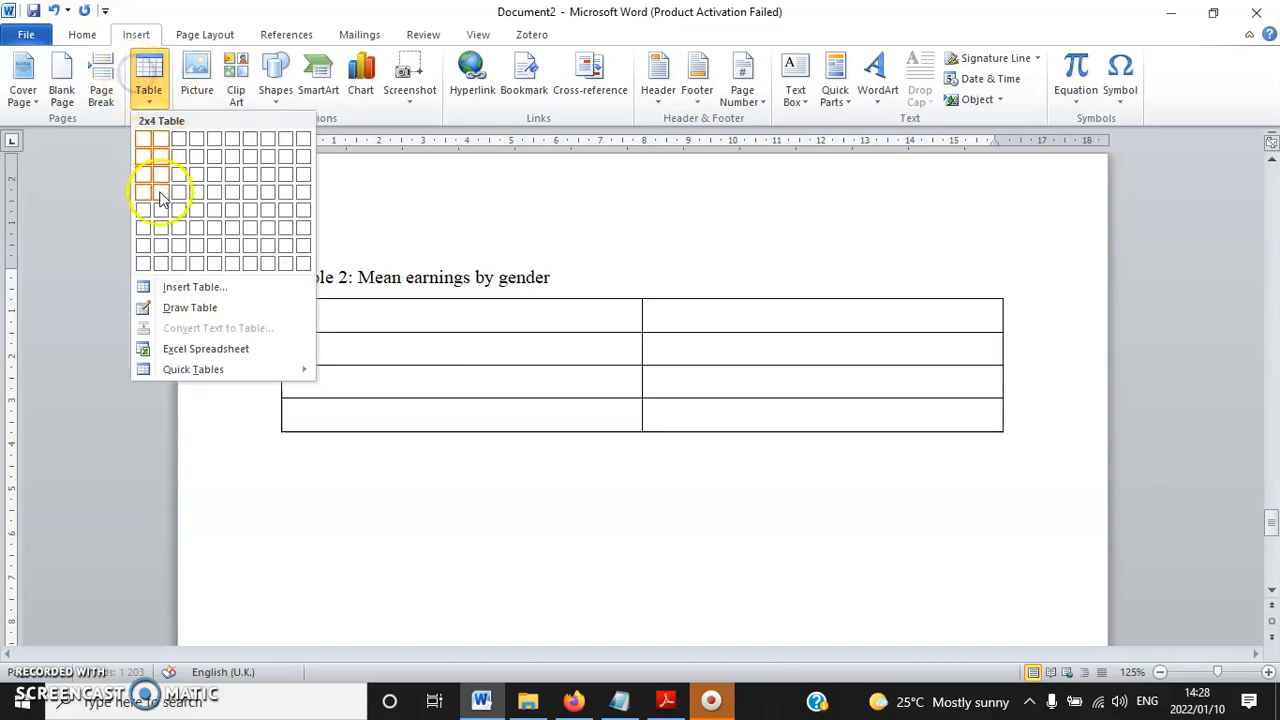
{"action": "left_click", "coordinate": [163, 175]}
Fill Table 2 with the header "Mean (Rands)", Male 3 000 and Female 3 200, and fit both columns to their contents.
{"action": "left_click", "coordinate": [385, 323]}
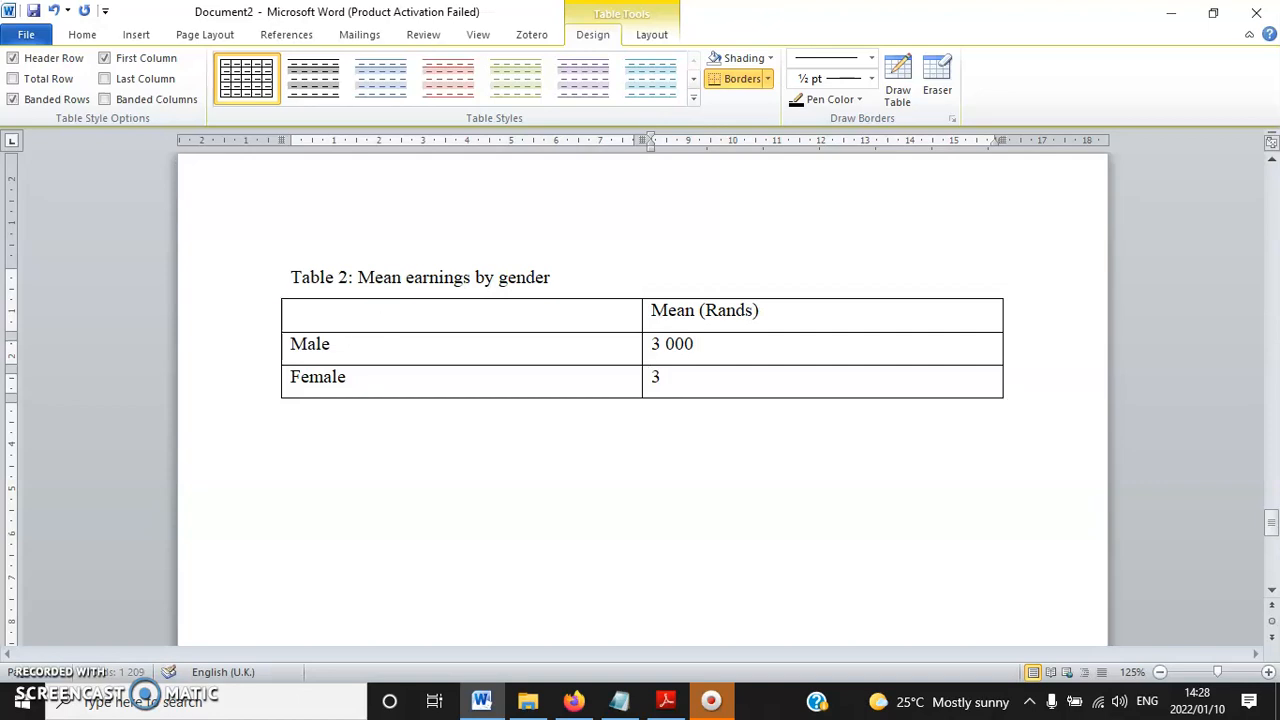
{"action": "double_click", "coordinate": [642, 347]}
{"action": "double_click", "coordinate": [720, 350]}
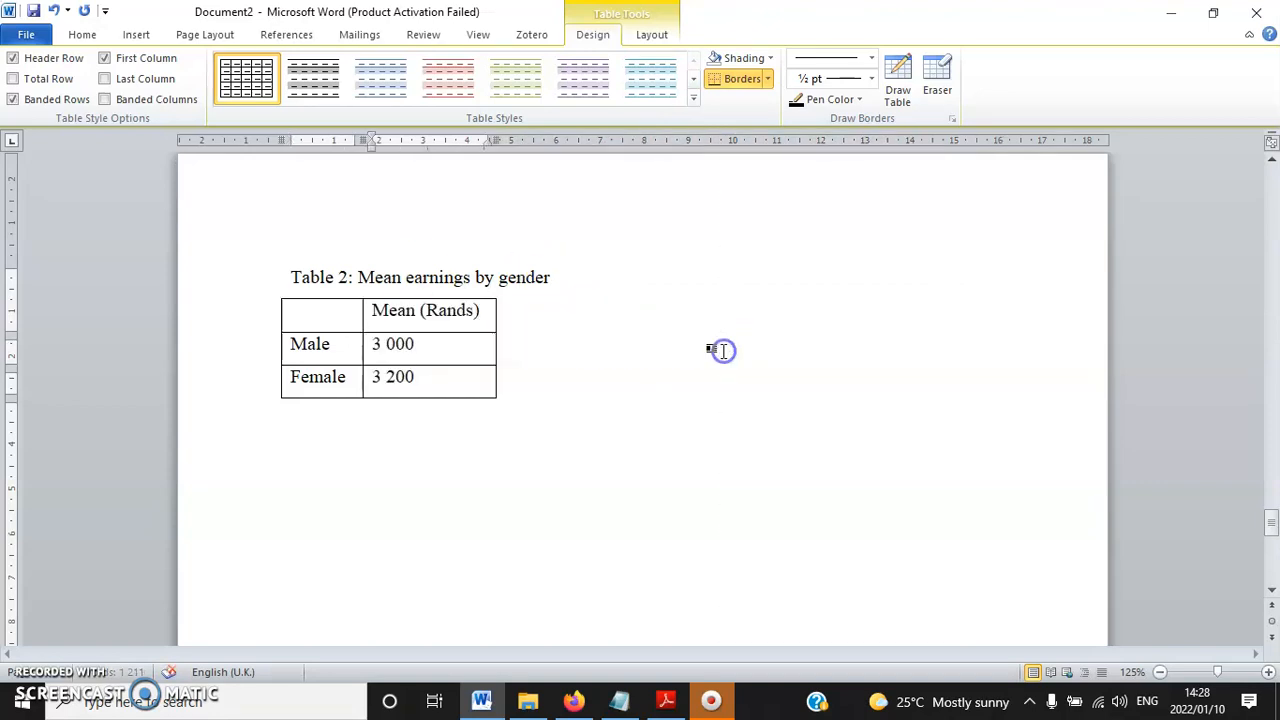
{"action": "left_click", "coordinate": [340, 413]}
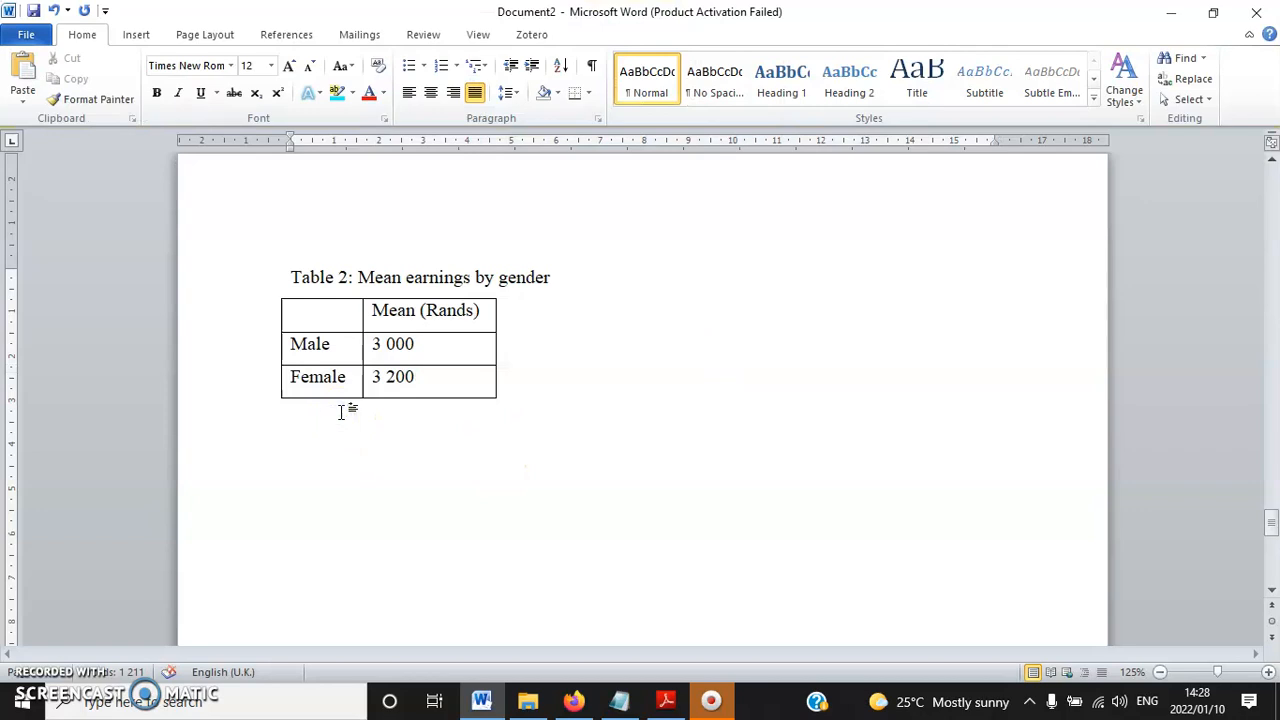
Switch to the Notepad plan and delete the lines "Insert tables" and "Insert figures" under MS Word selected tools.
{"action": "left_click", "coordinate": [619, 700]}
{"action": "key", "text": "Down"}
{"action": "left_click_drag", "start_coordinate": [530, 163], "coordinate": [393, 160]}
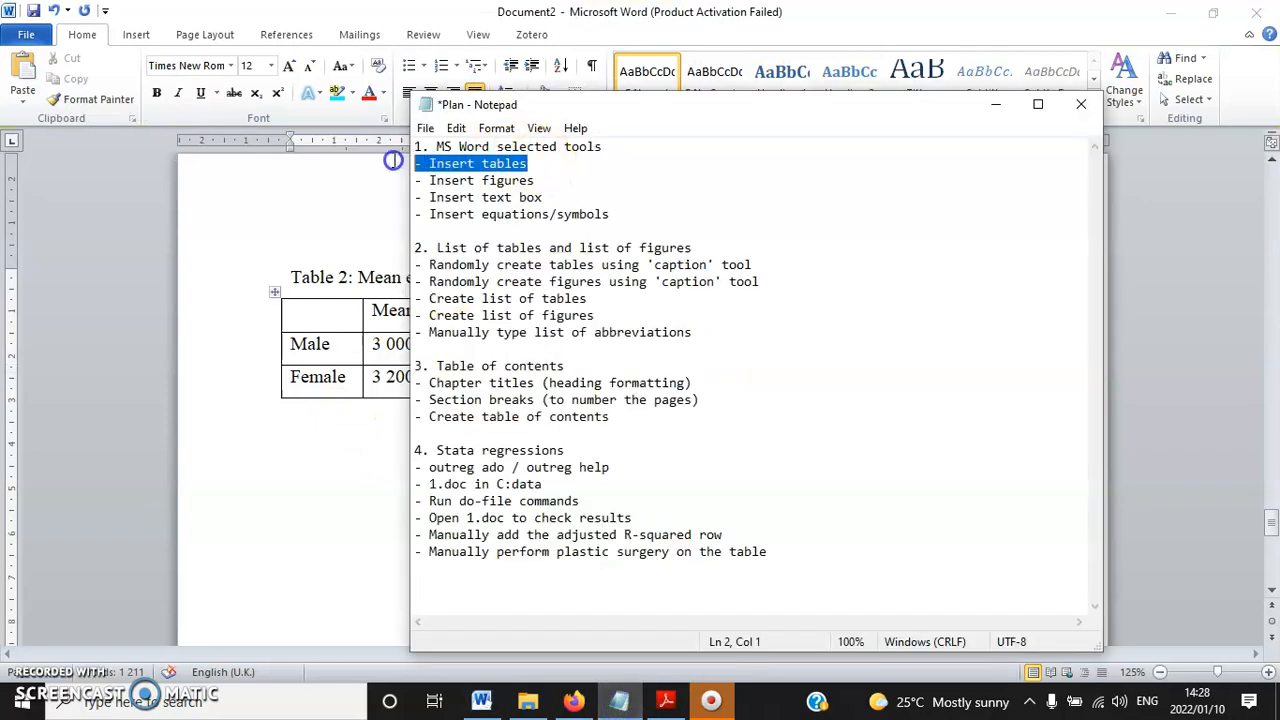
{"action": "key", "text": "Delete"}
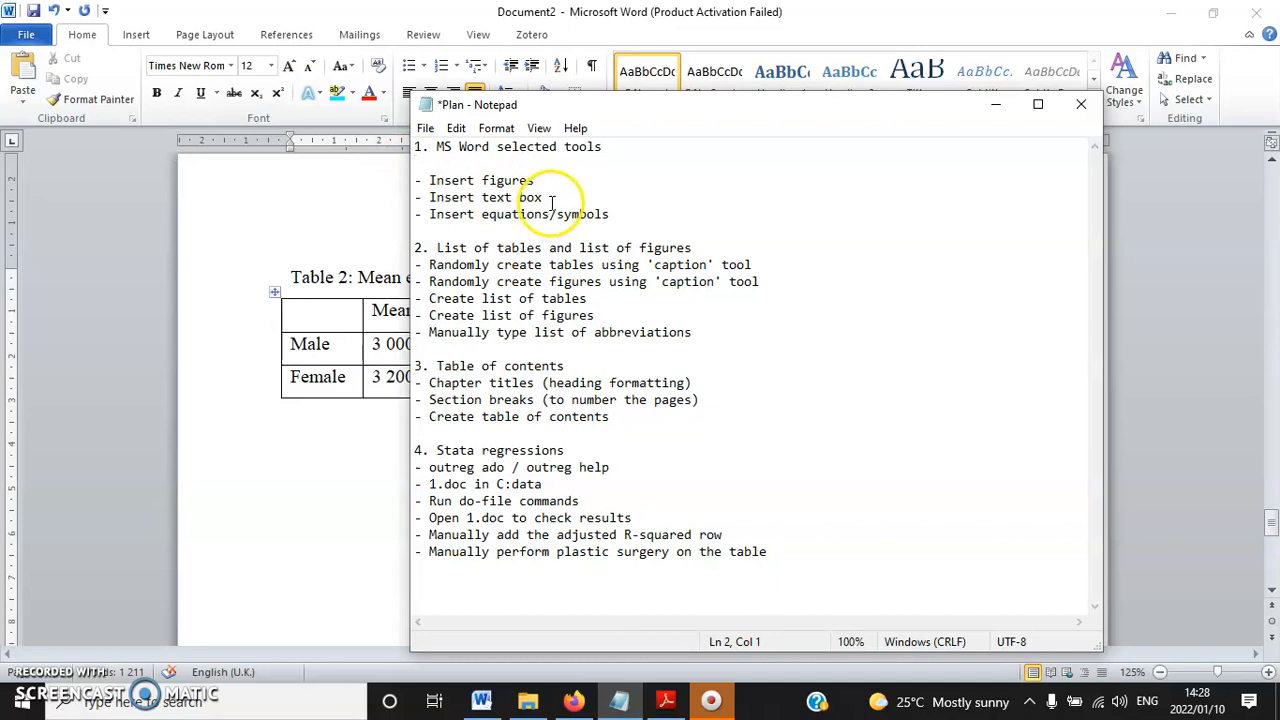
{"action": "key", "text": "Delete"}
{"action": "left_click_drag", "start_coordinate": [536, 164], "coordinate": [412, 164]}
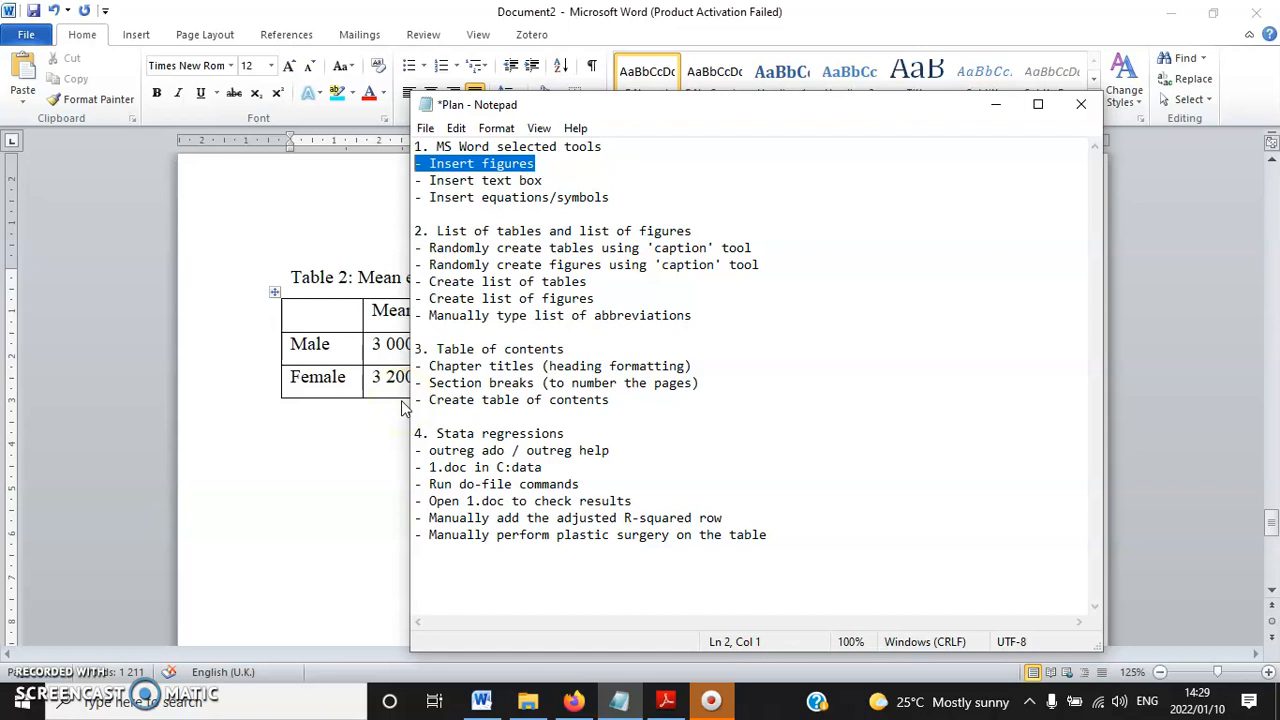
{"action": "key", "text": "ctrl+x"}
{"action": "key", "text": "Delete"}
Return to Word and add the caption "Figure 1: XXX" below Table 2, followed by a new line.
{"action": "left_click", "coordinate": [320, 430]}
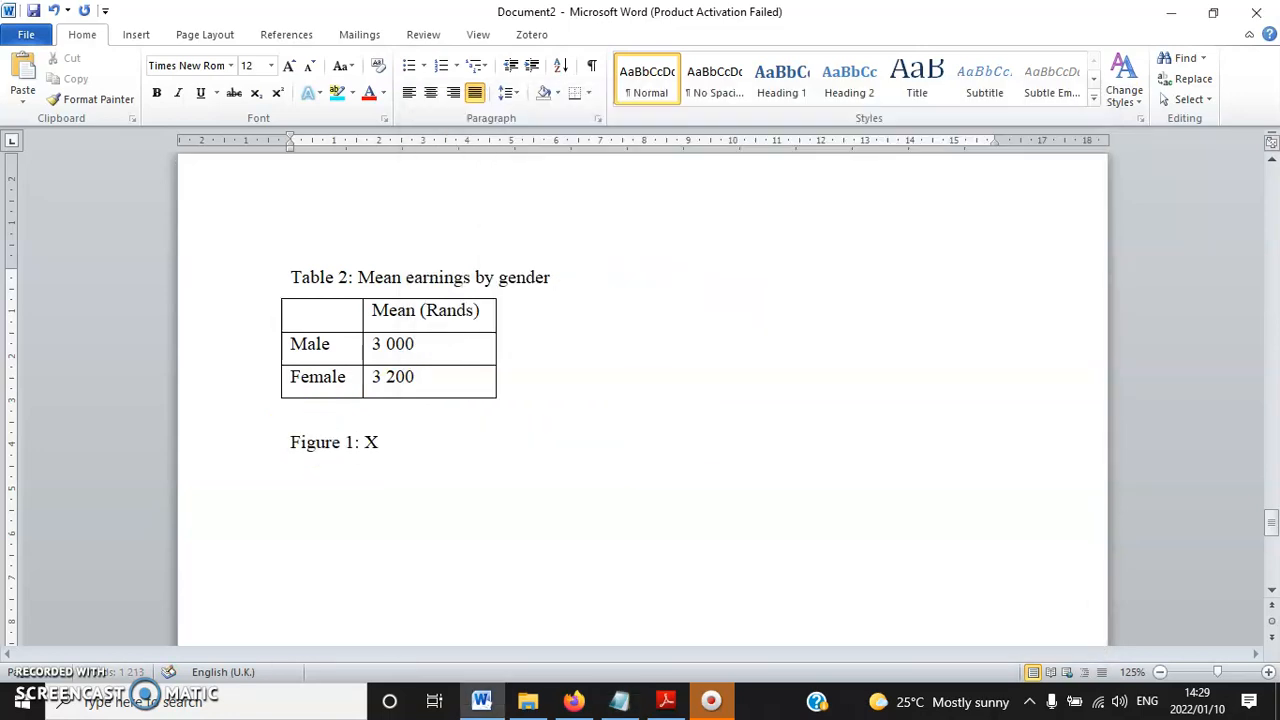
{"action": "left_click", "coordinate": [329, 414]}
{"action": "key", "text": "Return"}
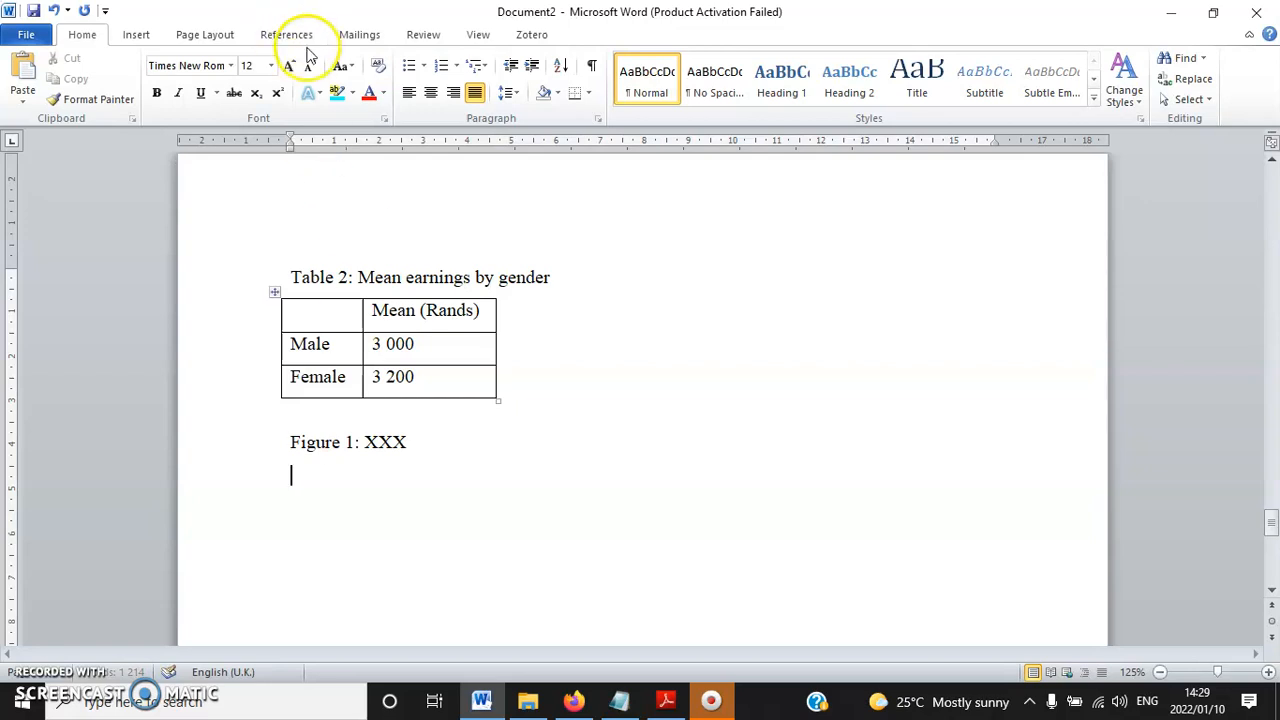
Insert the picture file 060 from the Desktop below the Figure 1 caption.
{"action": "left_click", "coordinate": [136, 35]}
{"action": "left_click", "coordinate": [190, 65]}
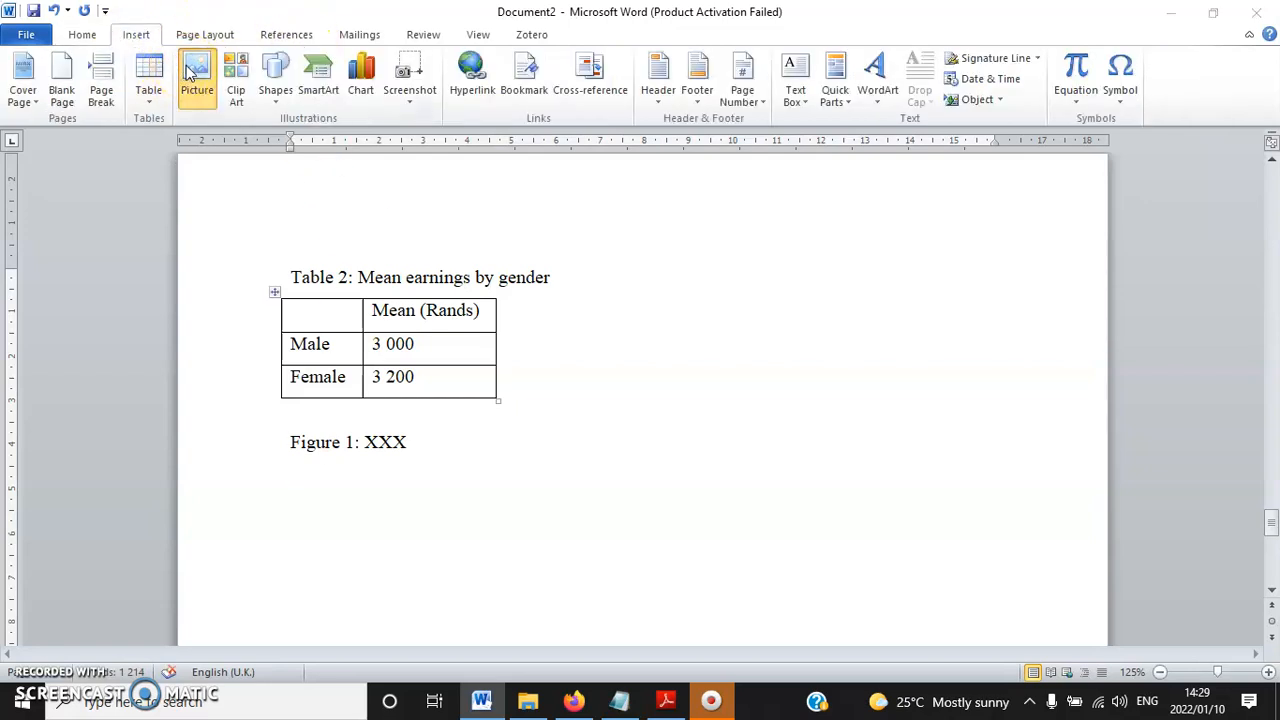
{"action": "scroll", "coordinate": [151, 136], "scroll_direction": "up", "scroll_amount": 3}
{"action": "left_click", "coordinate": [78, 146]}
{"action": "left_click", "coordinate": [212, 236]}
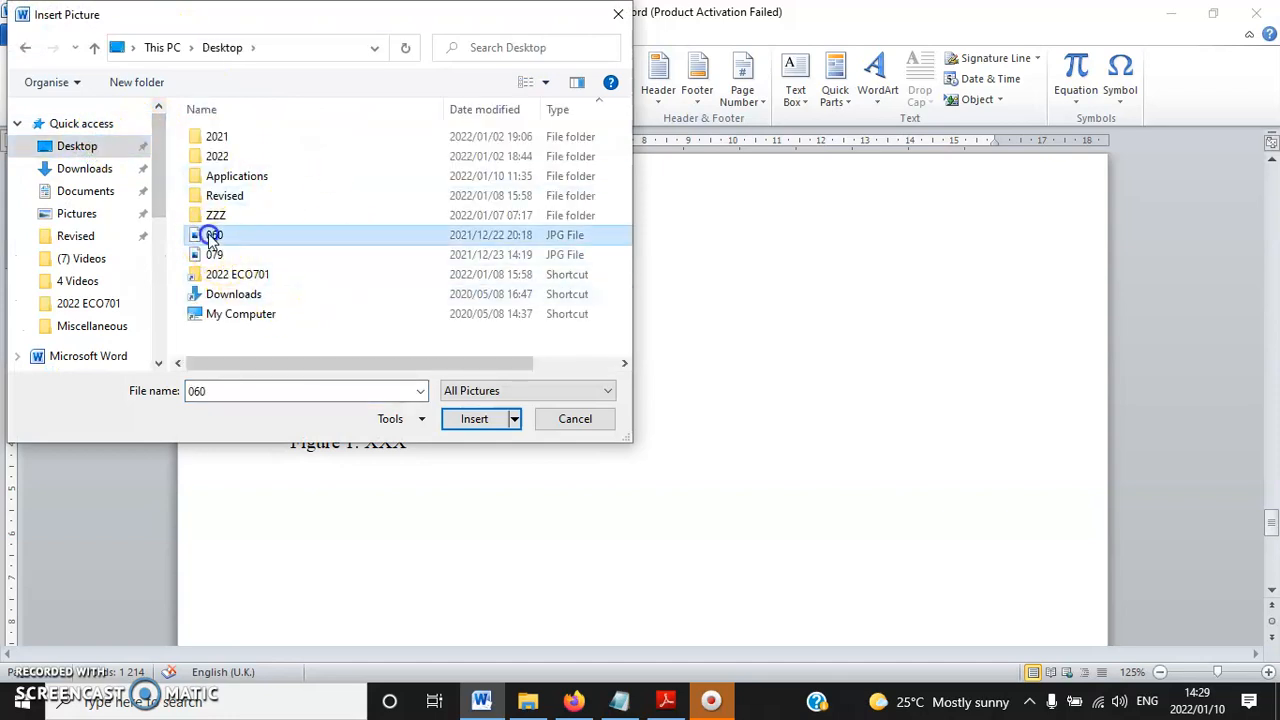
{"action": "double_click", "coordinate": [212, 236]}
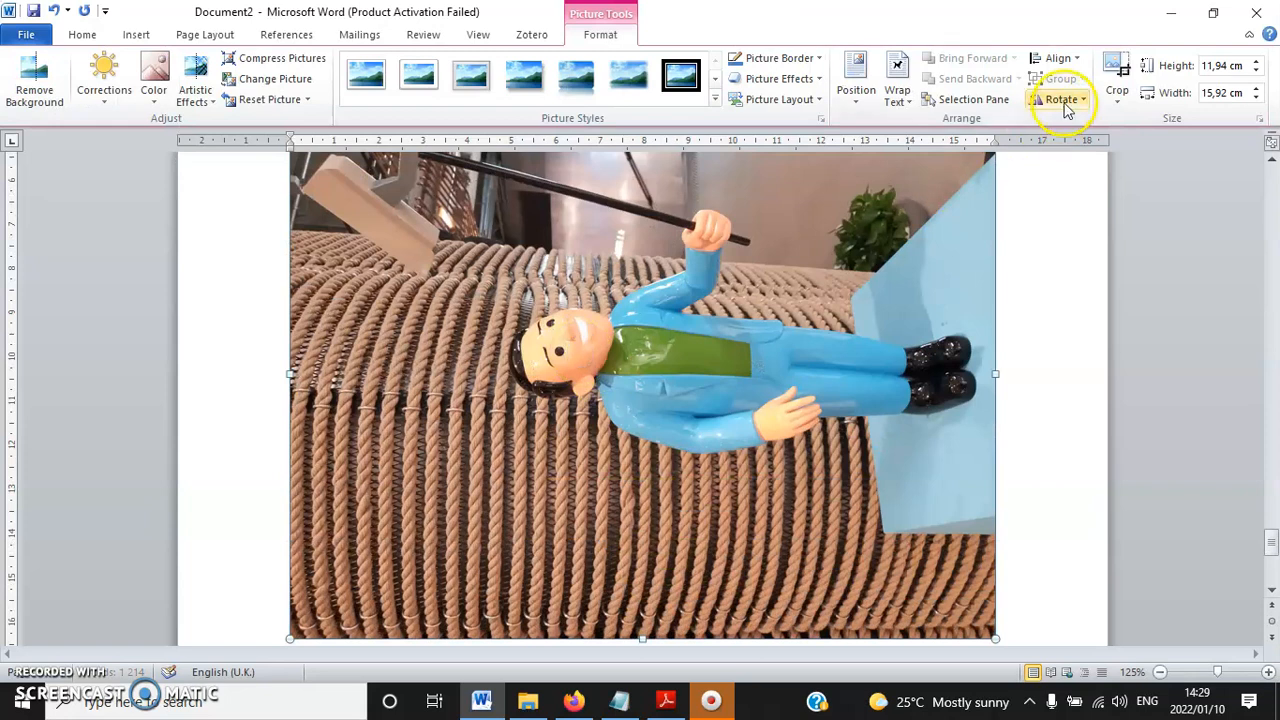
Rotate the inserted picture 90° to the right so the statue stands upright.
{"action": "left_click", "coordinate": [1062, 100]}
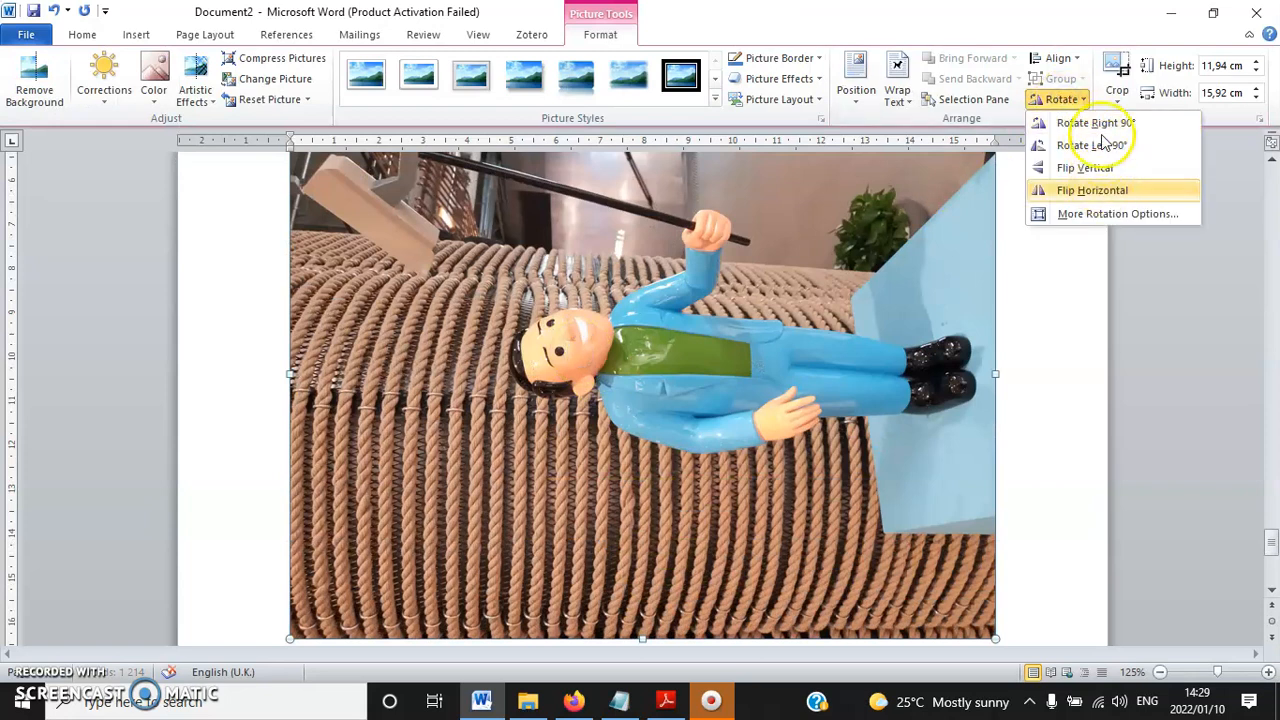
{"action": "left_click", "coordinate": [1098, 122]}
{"action": "key", "text": "ctrl+z"}
{"action": "scroll", "coordinate": [651, 428], "scroll_direction": "down", "scroll_amount": 10}
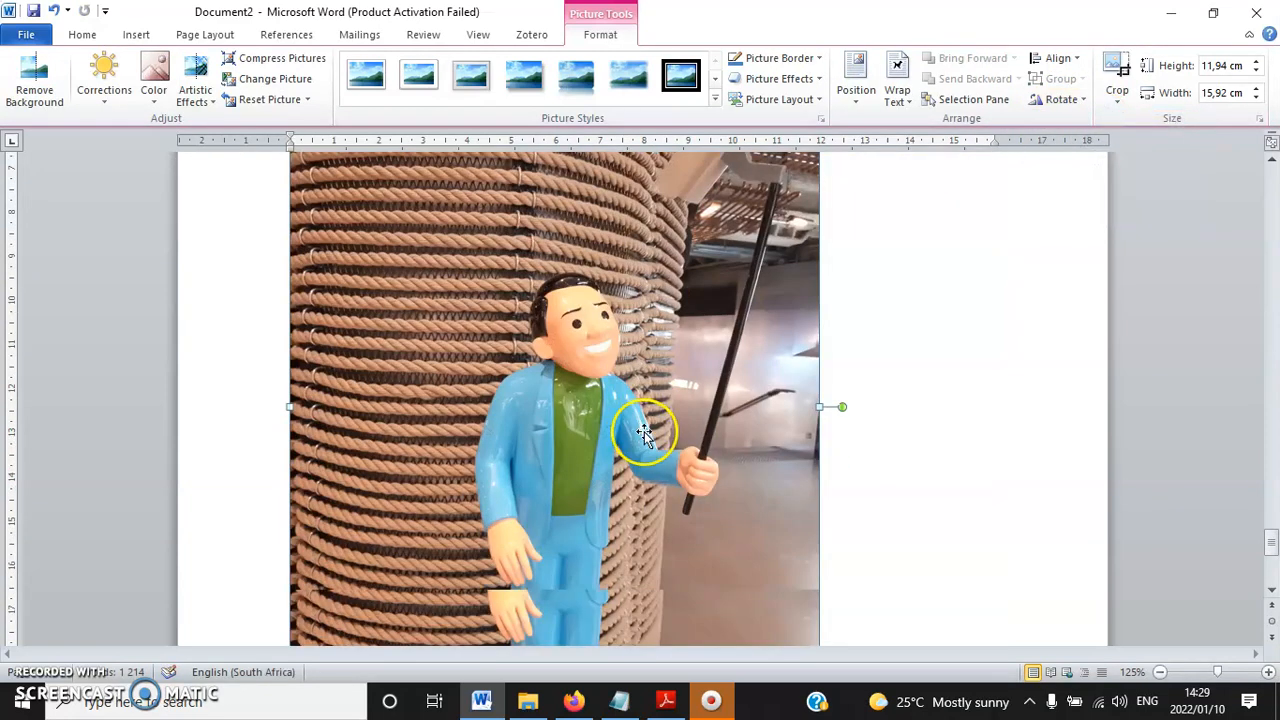
Shrink the rotated picture proportionally to about 7.14 cm height and 9.52 cm width so it fits under its caption.
{"action": "left_click_drag", "start_coordinate": [820, 326], "coordinate": [671, 371]}
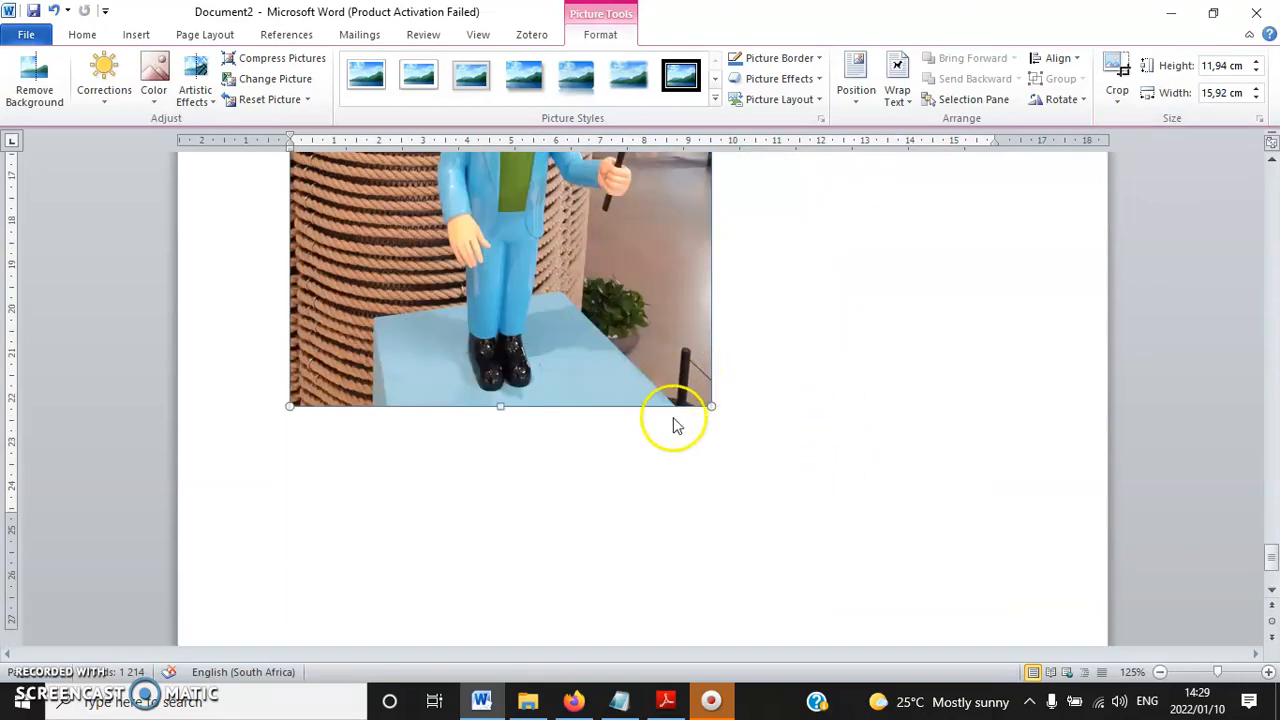
{"action": "scroll", "coordinate": [674, 423], "scroll_direction": "up", "scroll_amount": 3}
{"action": "left_click_drag", "start_coordinate": [710, 575], "coordinate": [710, 575]}
{"action": "left_click_drag", "start_coordinate": [553, 436], "coordinate": [552, 434]}
{"action": "scroll", "coordinate": [527, 375], "scroll_direction": "down", "scroll_amount": 1}
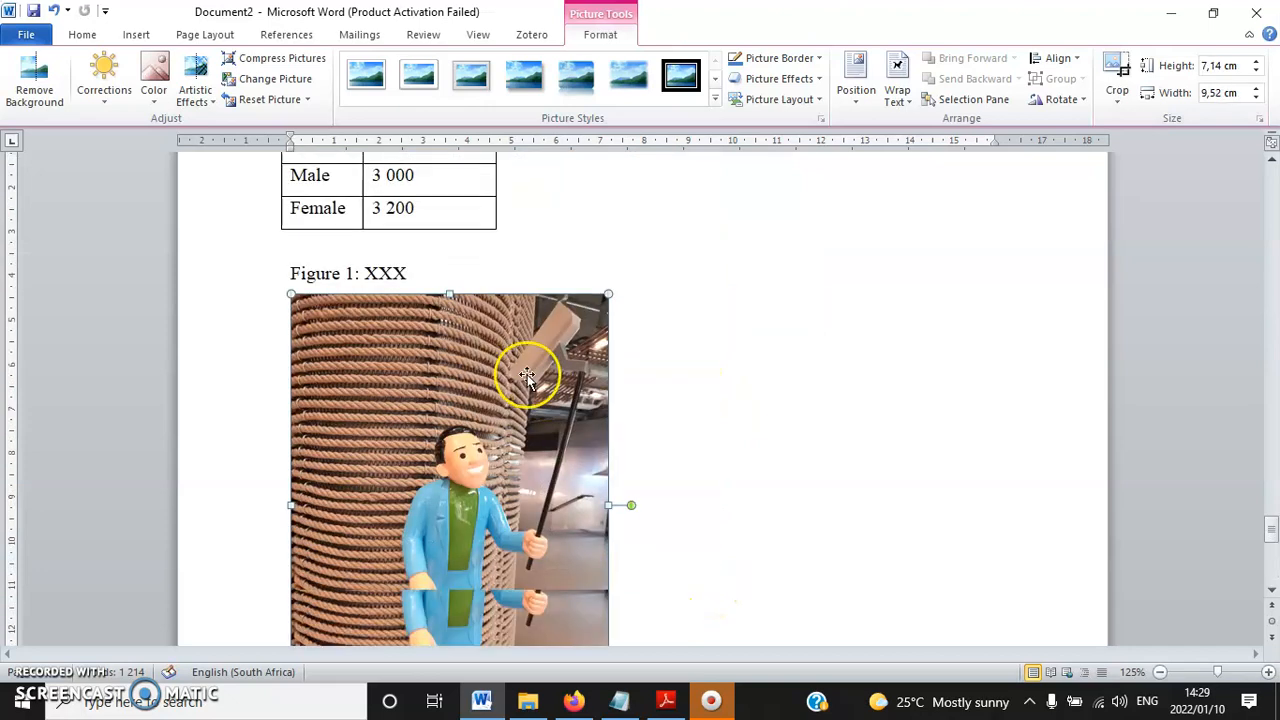
Replace "XXX" in the Figure 1 caption with a title beginning "Photo of a happ".
{"action": "scroll", "coordinate": [527, 375], "scroll_direction": "down", "scroll_amount": 1}
{"action": "left_click_drag", "start_coordinate": [408, 218], "coordinate": [366, 217]}
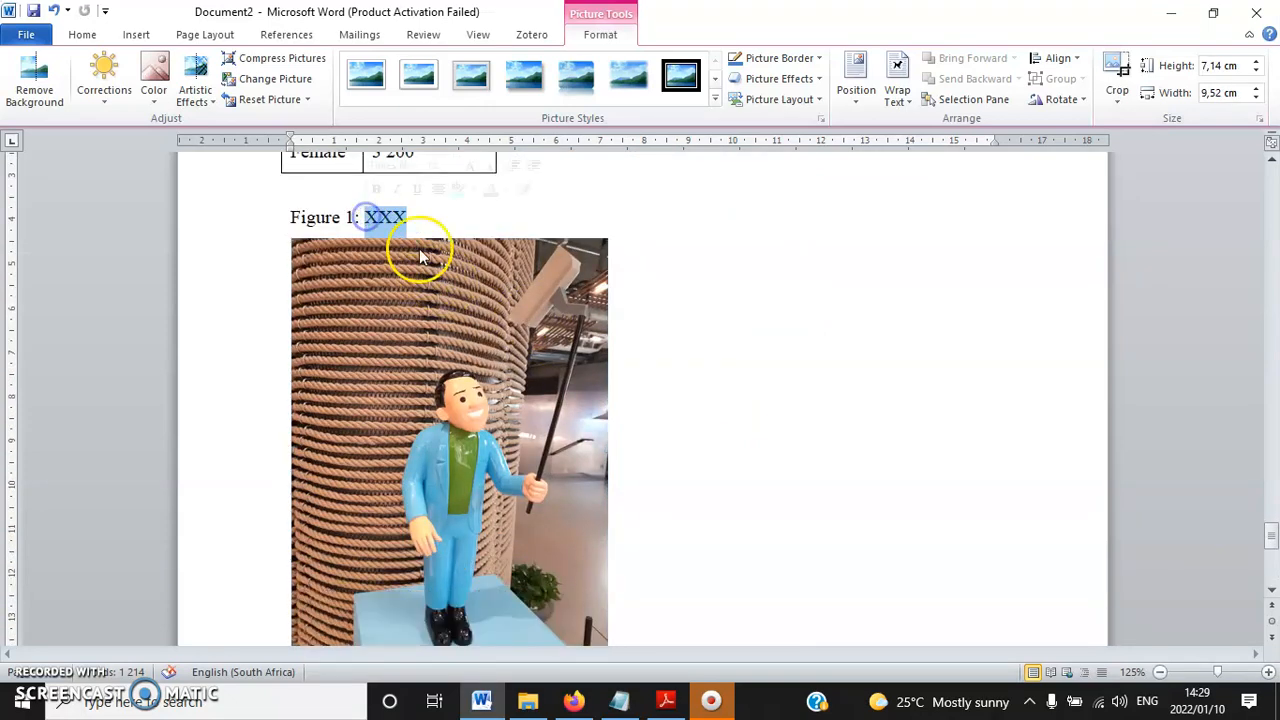
{"action": "type", "text": "H"}
{"action": "type", "text": "Photo of a happ"}
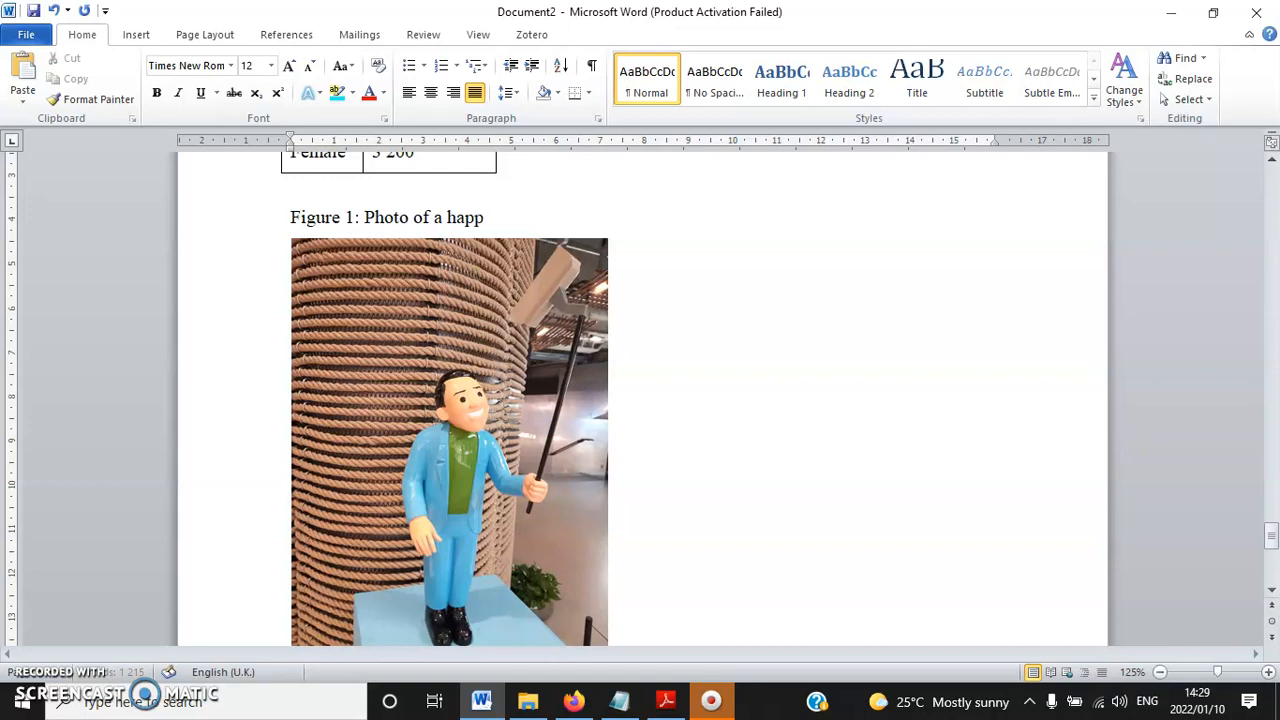
Add the caption "Figure 2:" below the first photo and insert the picture file 079 from the Desktop beneath it.
{"action": "scroll", "coordinate": [731, 386], "scroll_direction": "down", "scroll_amount": 7}
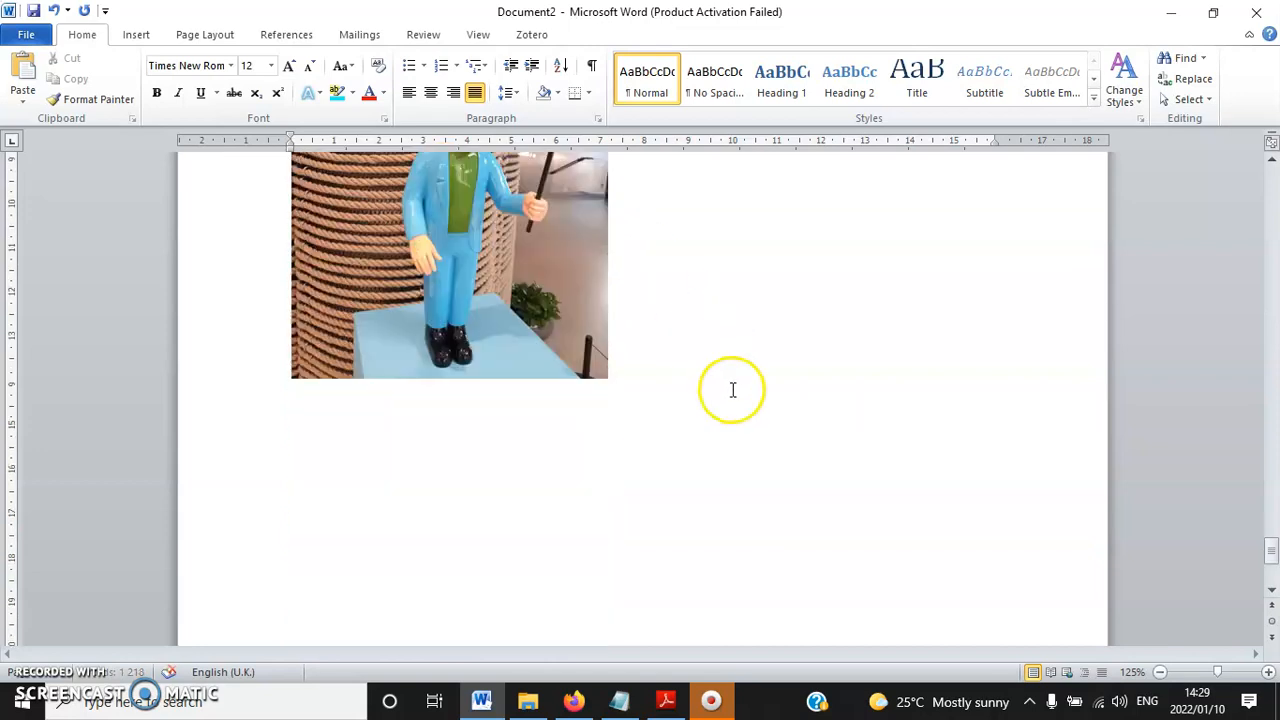
{"action": "left_click", "coordinate": [694, 311]}
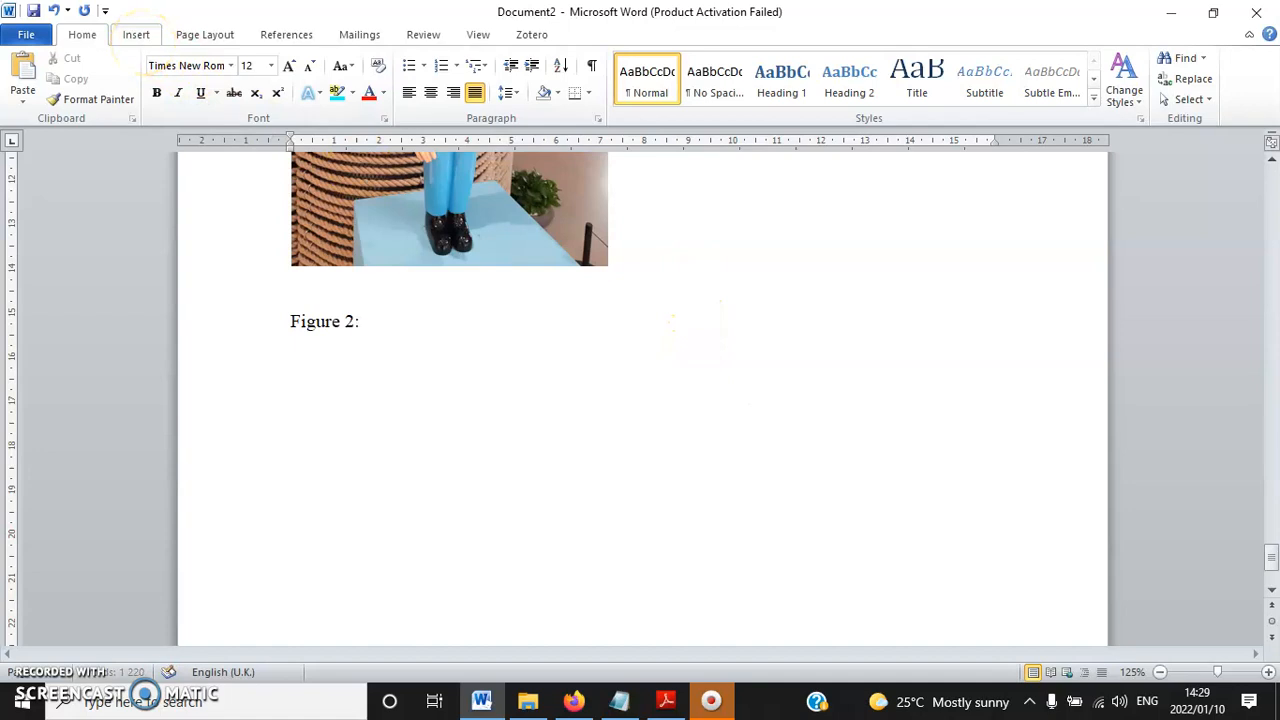
{"action": "left_click", "coordinate": [136, 34]}
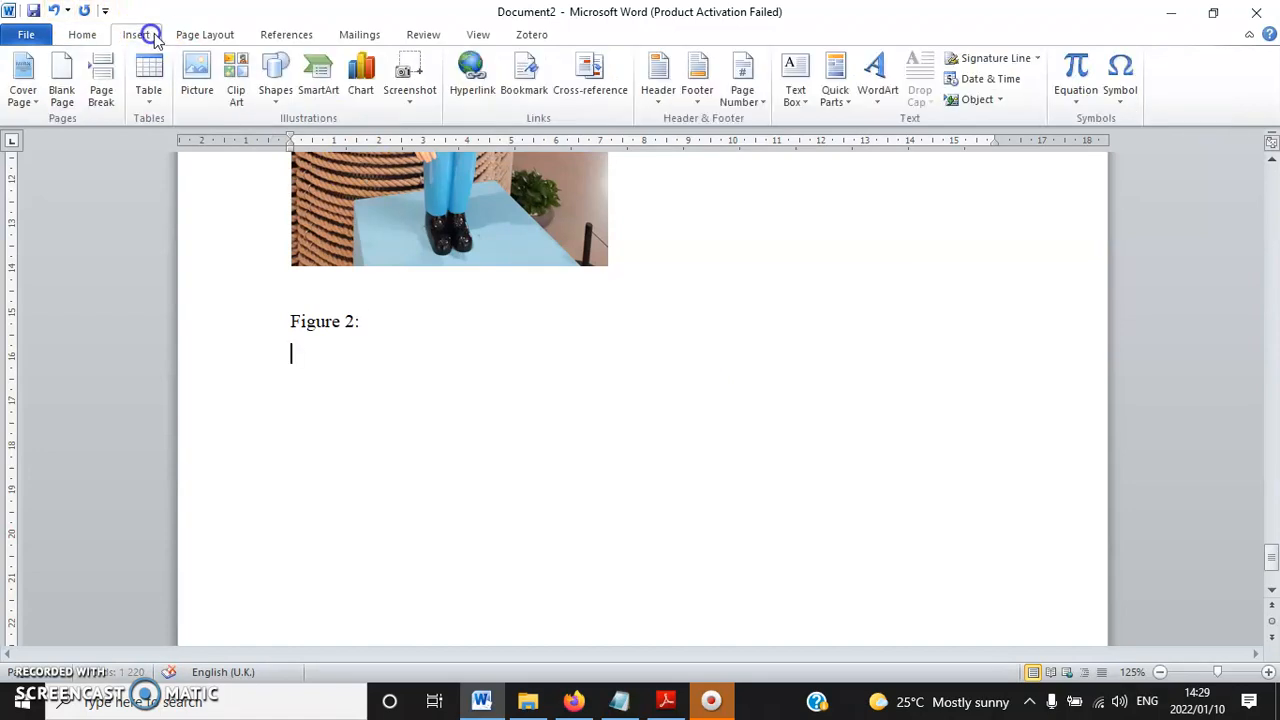
{"action": "double_click", "coordinate": [191, 251]}
{"action": "scroll", "coordinate": [610, 375], "scroll_direction": "down", "scroll_amount": 4}
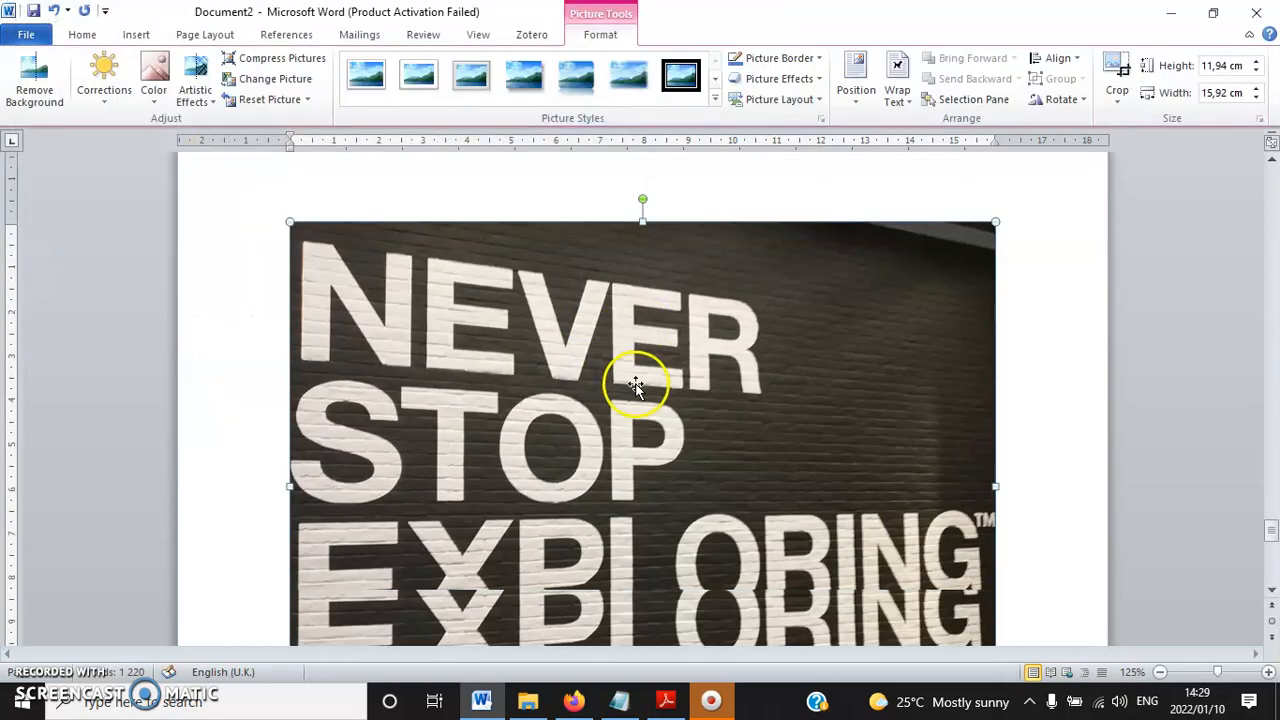
Shrink the Figure 2 picture proportionally to about 7.75 cm by 10.33 cm and complete its caption with "Never stop exploring".
{"action": "left_click_drag", "start_coordinate": [966, 446], "coordinate": [713, 290]}
{"action": "scroll", "coordinate": [600, 325], "scroll_direction": "up", "scroll_amount": 5}
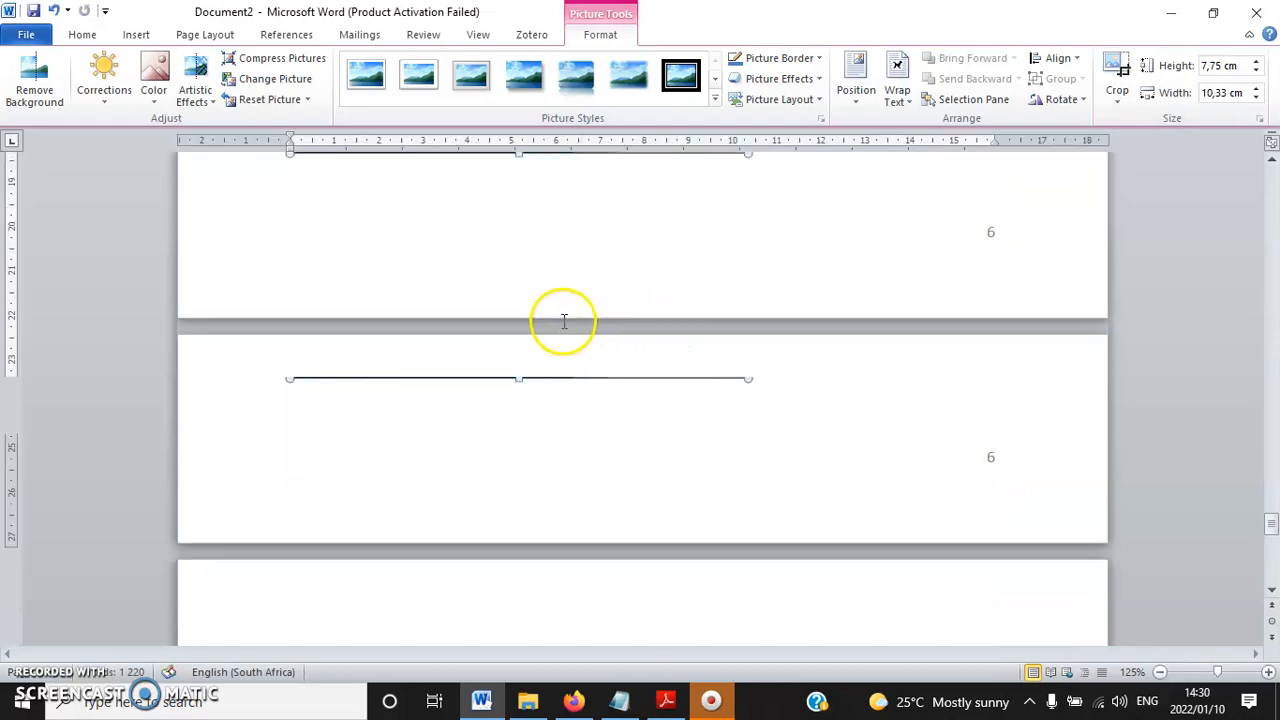
{"action": "left_click", "coordinate": [372, 238]}
{"action": "scroll", "coordinate": [372, 238], "scroll_direction": "up", "scroll_amount": 1}
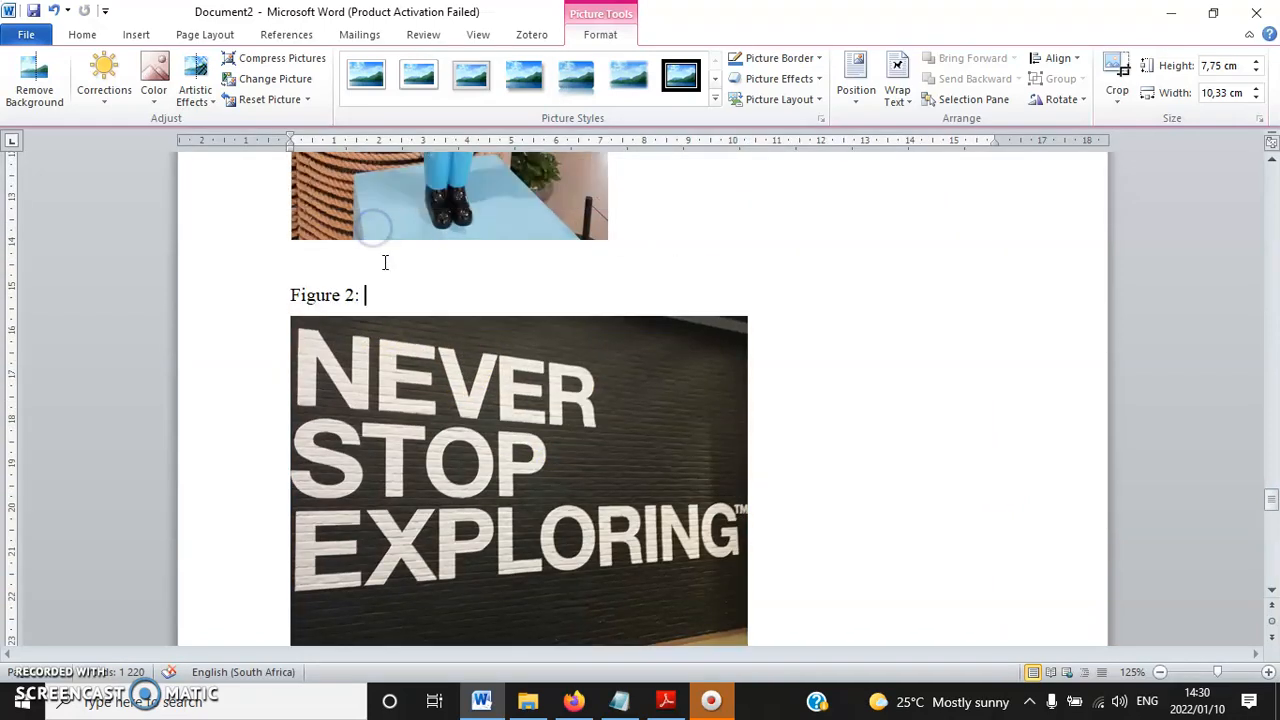
{"action": "type", "text": "Never stop exploring"}
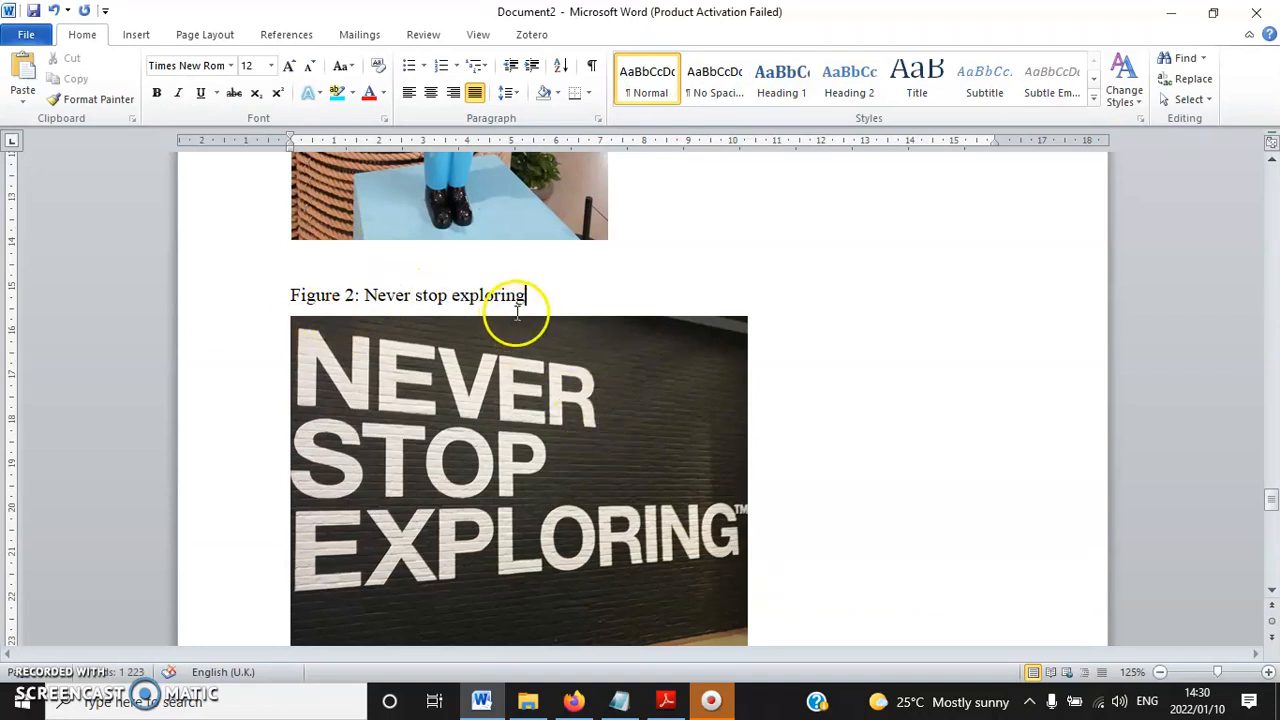
{"action": "left_click", "coordinate": [451, 264]}
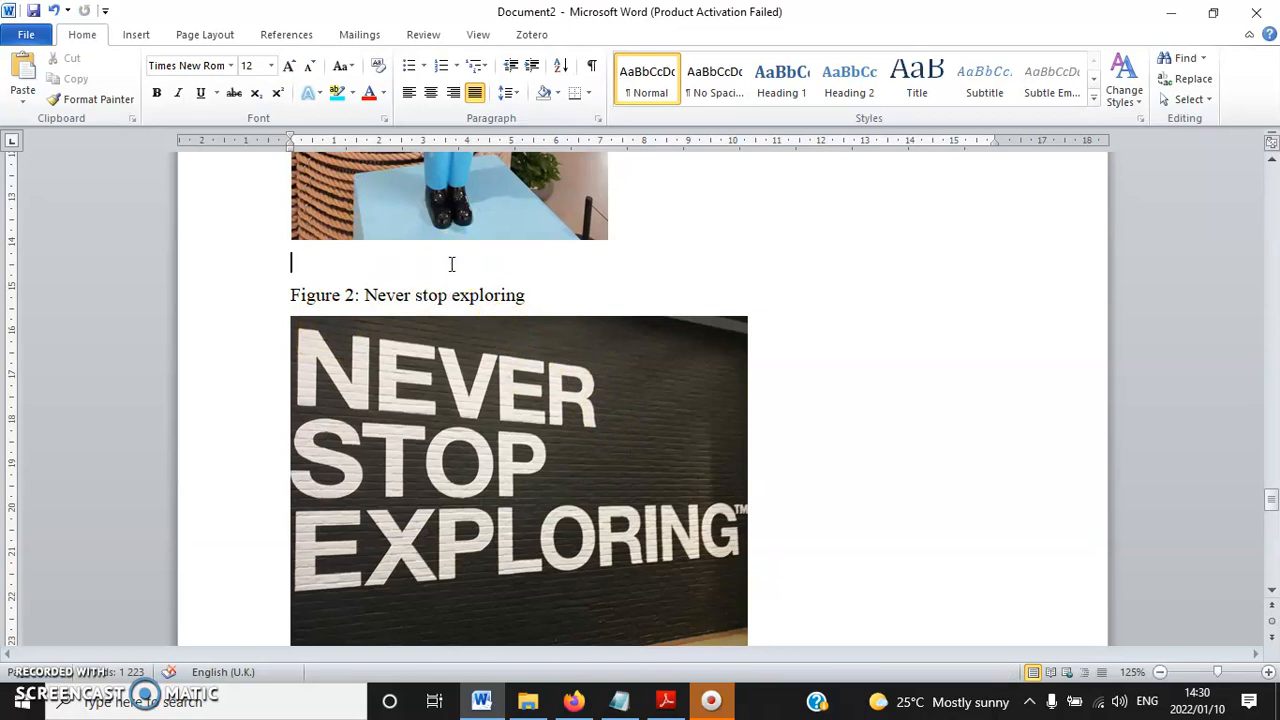
Switch to the Plan notes in Notepad, highlight the "Insert text box" item, and return to the Word document.
{"action": "left_click", "coordinate": [619, 700]}
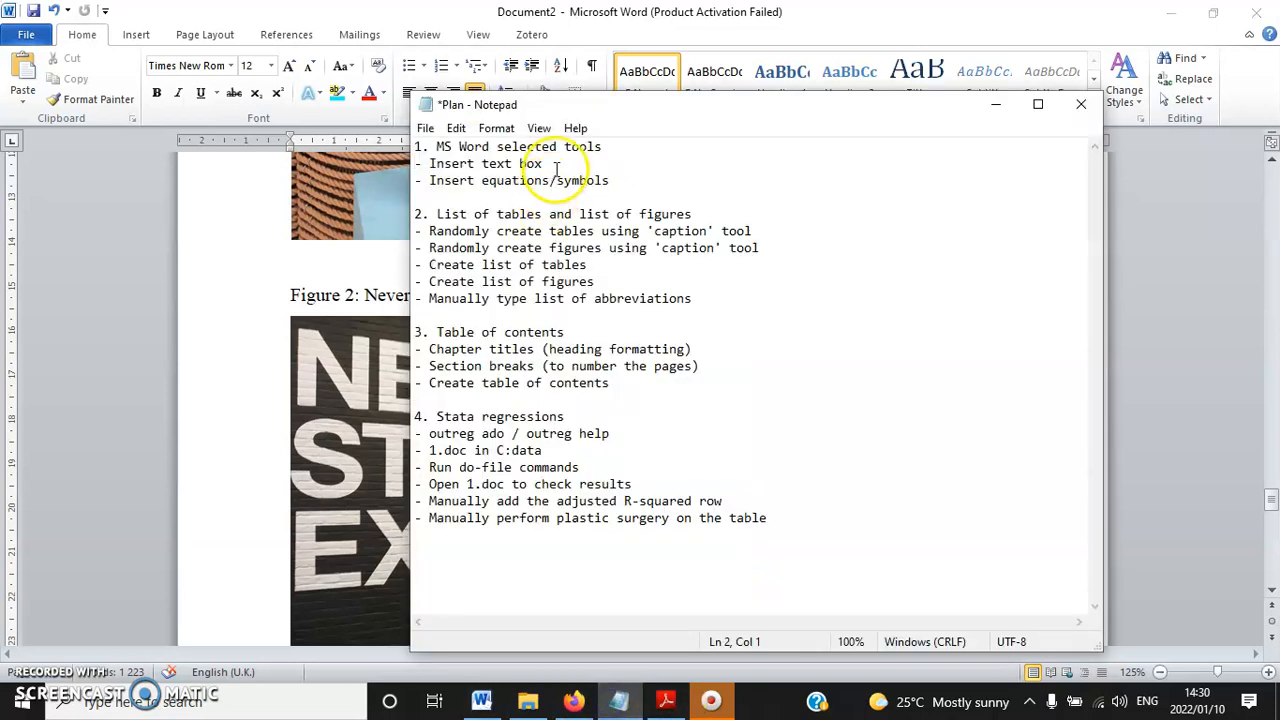
{"action": "left_click_drag", "start_coordinate": [543, 164], "coordinate": [426, 164]}
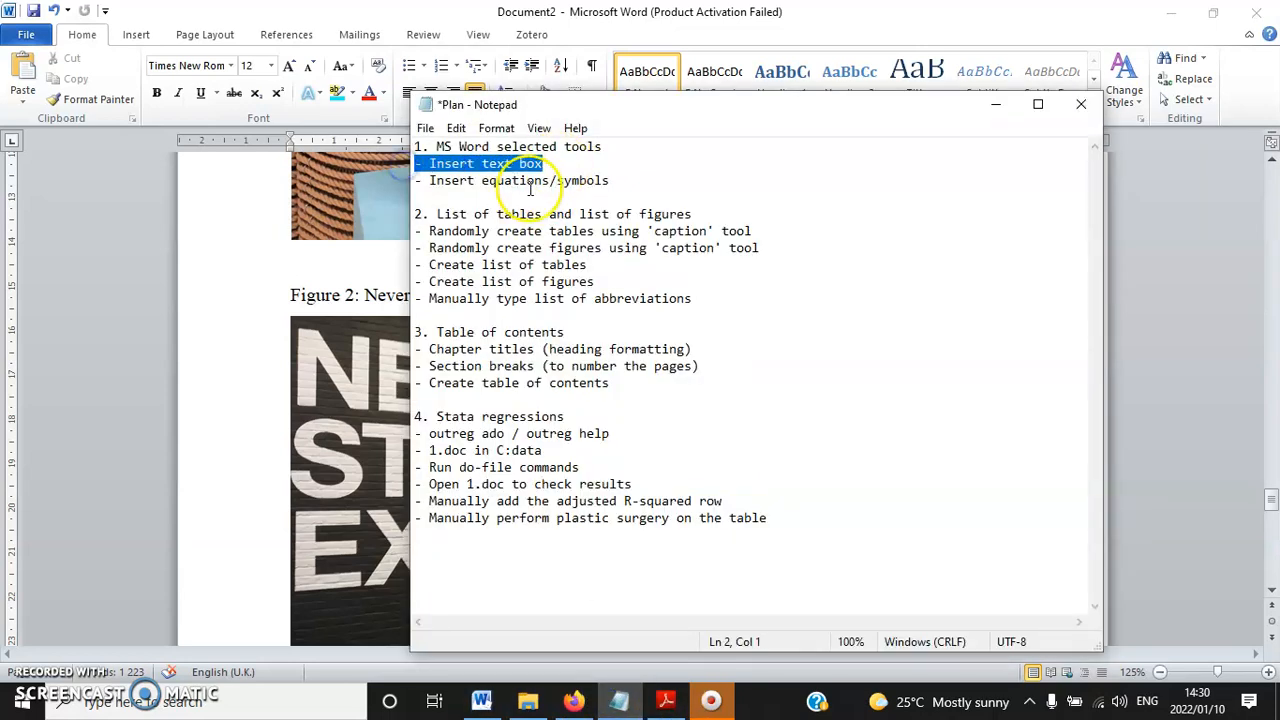
{"action": "left_click", "coordinate": [334, 278]}
Add the caption "Figure 3: XXX" on the page after the "Never stop exploring" picture, with an empty line beneath it.
{"action": "scroll", "coordinate": [398, 290], "scroll_direction": "down", "scroll_amount": 5}
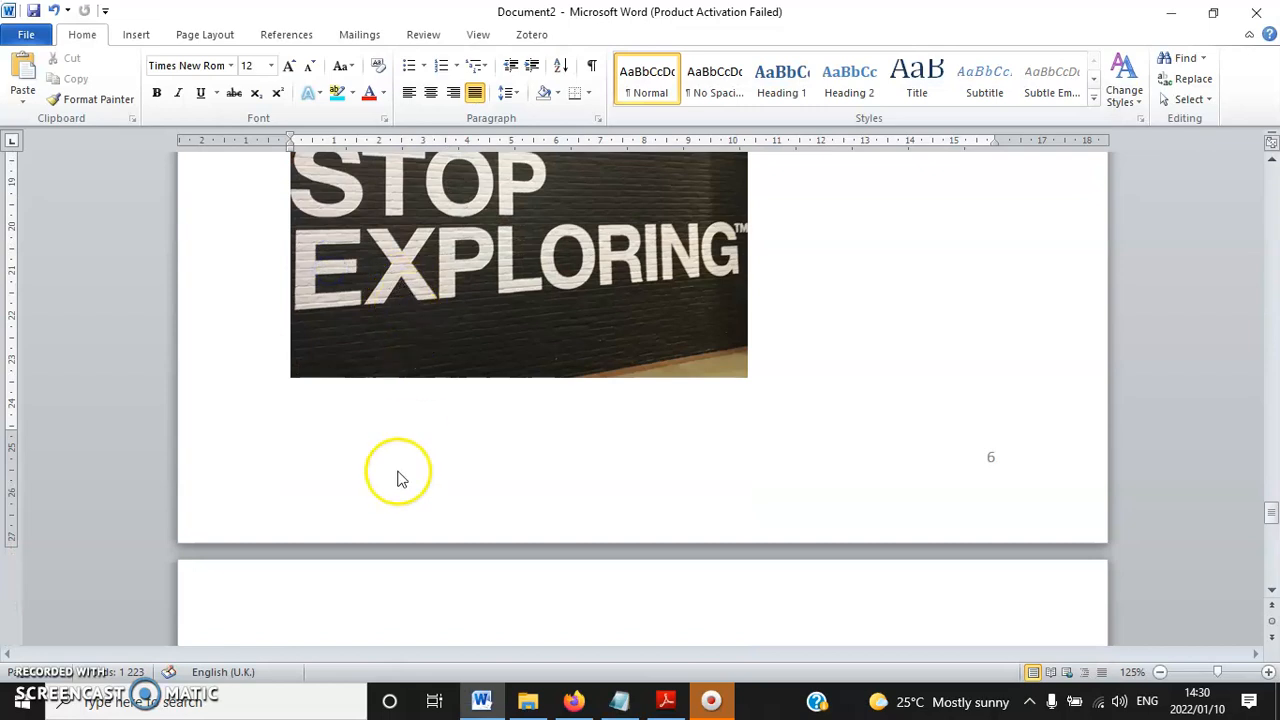
{"action": "scroll", "coordinate": [400, 477], "scroll_direction": "down", "scroll_amount": 3}
{"action": "left_click", "coordinate": [351, 318]}
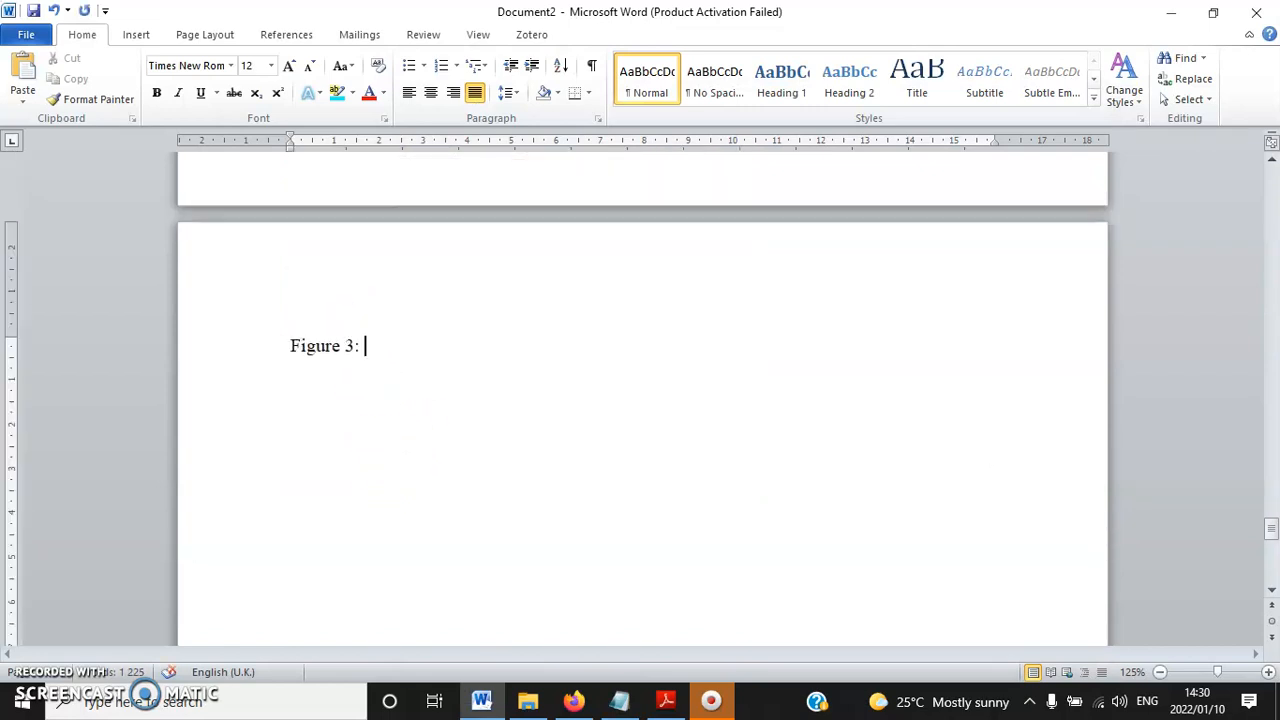
Draw a rectangle about 6.9 cm high and 15.88 cm wide directly beneath the Figure 3 caption.
{"action": "left_click", "coordinate": [138, 32]}
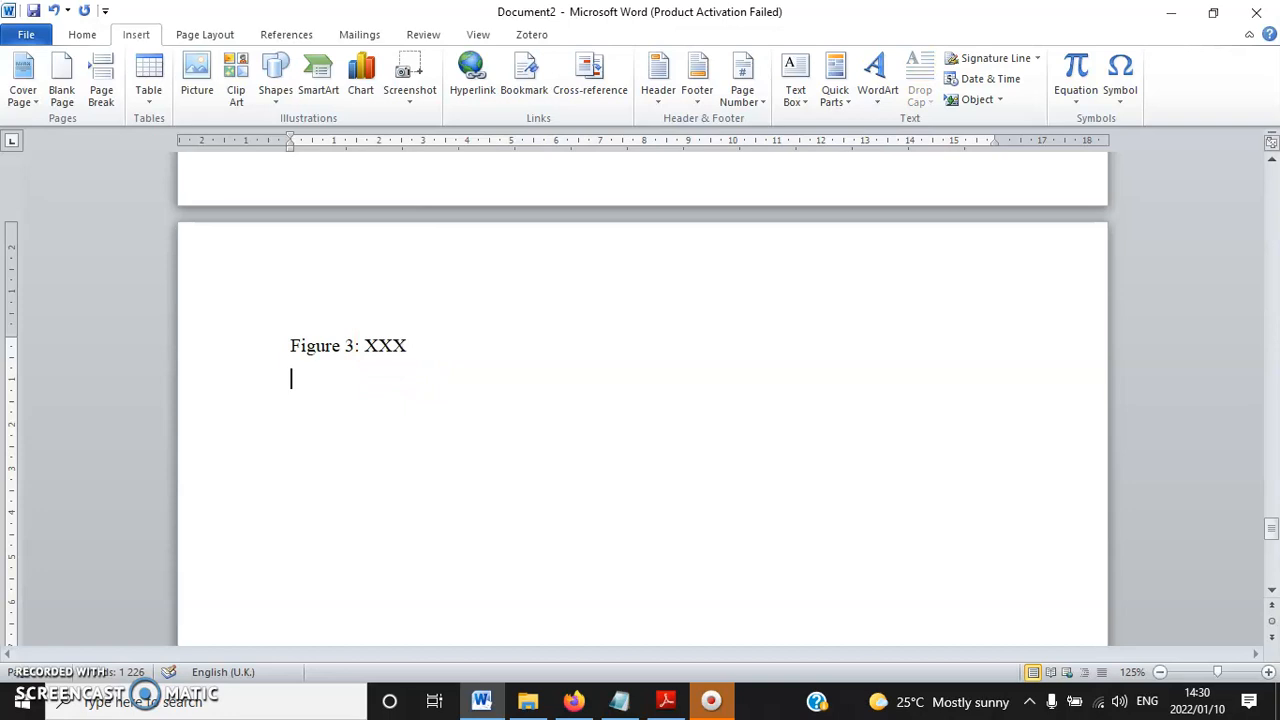
{"action": "left_click", "coordinate": [275, 78]}
{"action": "left_click", "coordinate": [324, 137]}
{"action": "scroll", "coordinate": [375, 393], "scroll_direction": "down", "scroll_amount": 1}
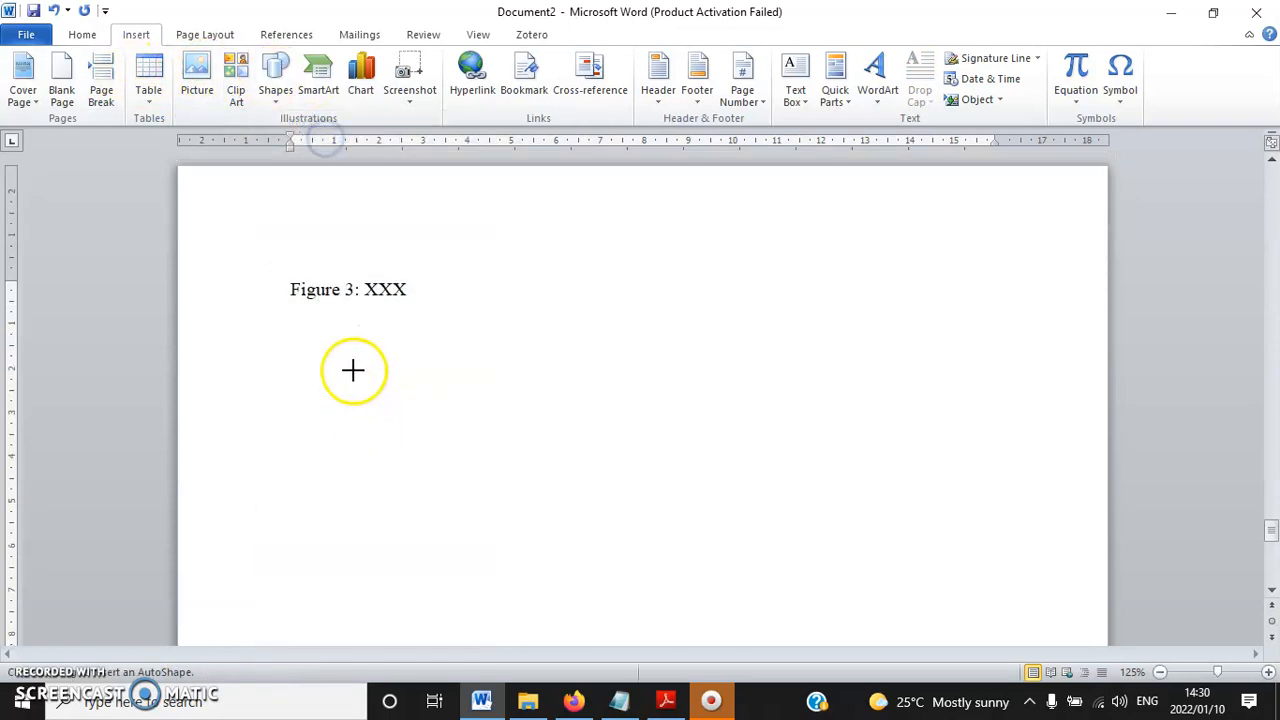
{"action": "mouse_move", "coordinate": [296, 311]}
{"action": "left_mouse_down"}
{"action": "mouse_move", "coordinate": [906, 509]}
{"action": "mouse_move", "coordinate": [1000, 616]}
{"action": "left_mouse_up"}
Draw an ellipse about 4.78 cm high and 5.38 cm wide inside the left half of the blue rectangle.
{"action": "left_click", "coordinate": [140, 34]}
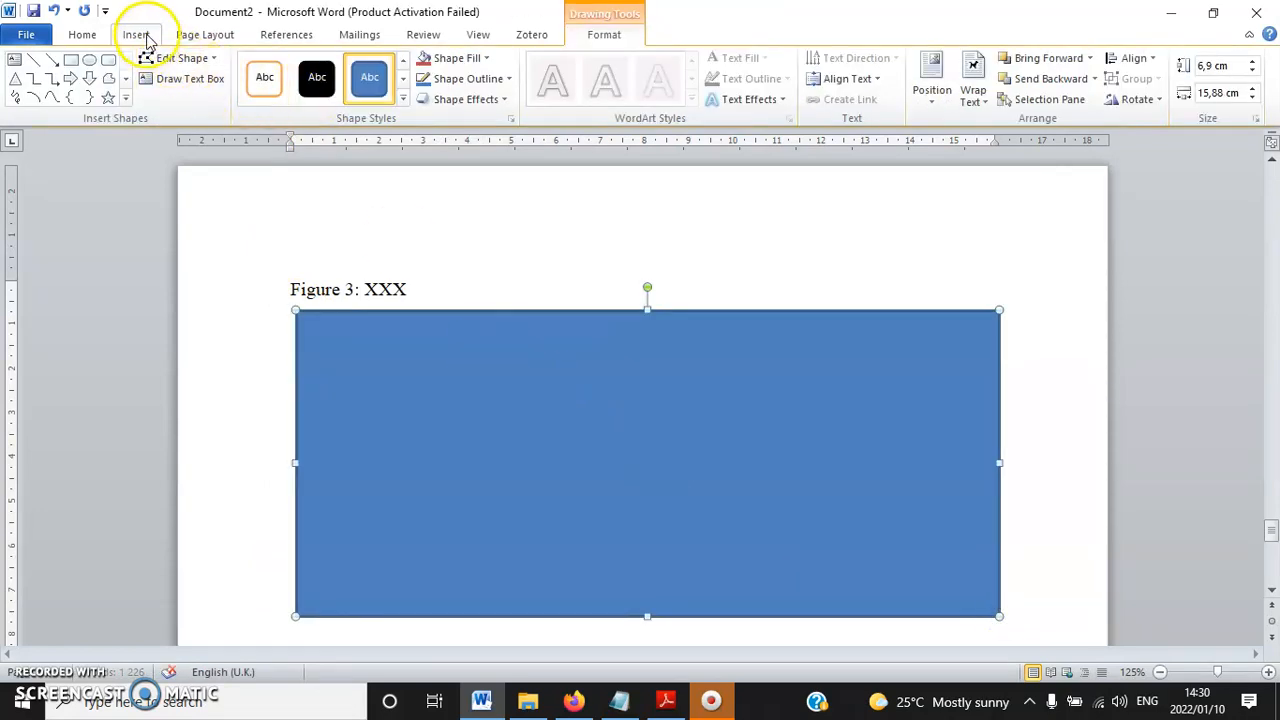
{"action": "left_click", "coordinate": [275, 72]}
{"action": "left_click", "coordinate": [338, 140]}
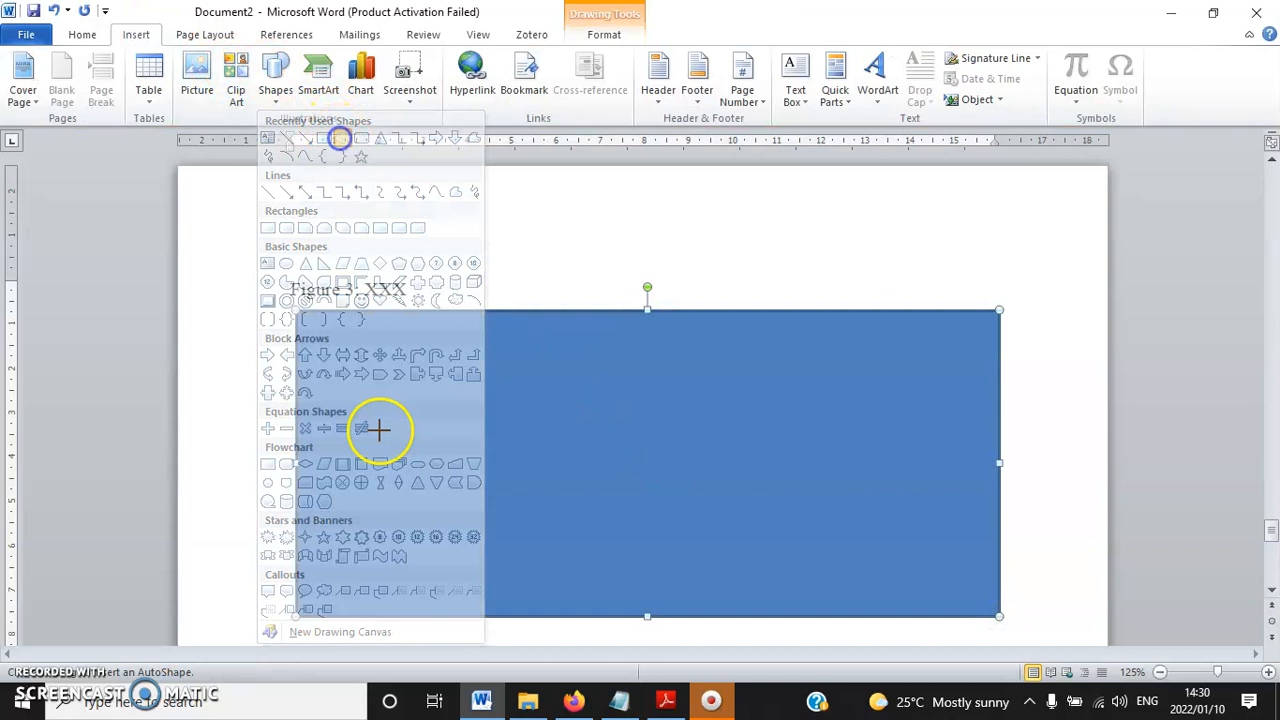
{"action": "left_click_drag", "start_coordinate": [359, 562], "coordinate": [598, 349]}
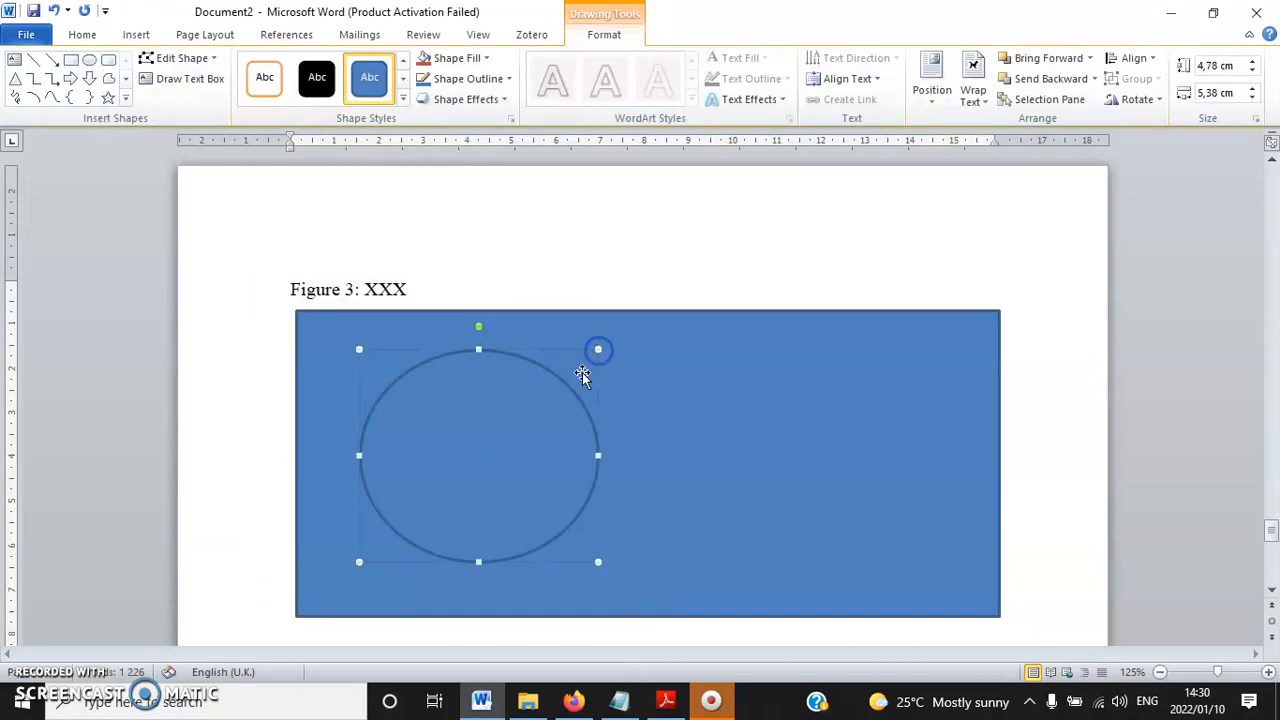
Change the ellipse's solid fill color to yellow through its shape formatting.
{"action": "right_click", "coordinate": [516, 430]}
{"action": "left_click", "coordinate": [575, 414]}
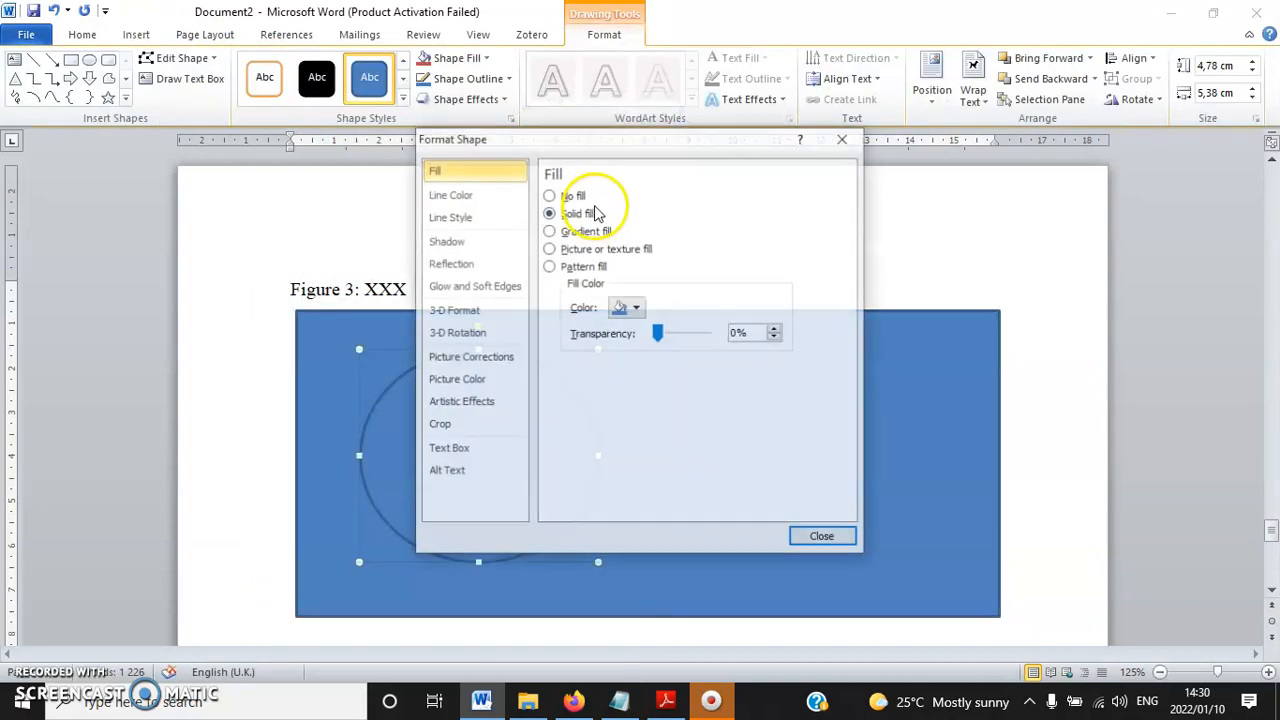
{"action": "left_click", "coordinate": [630, 309]}
{"action": "left_click", "coordinate": [662, 449]}
{"action": "left_click", "coordinate": [797, 538]}
{"action": "left_click", "coordinate": [686, 420]}
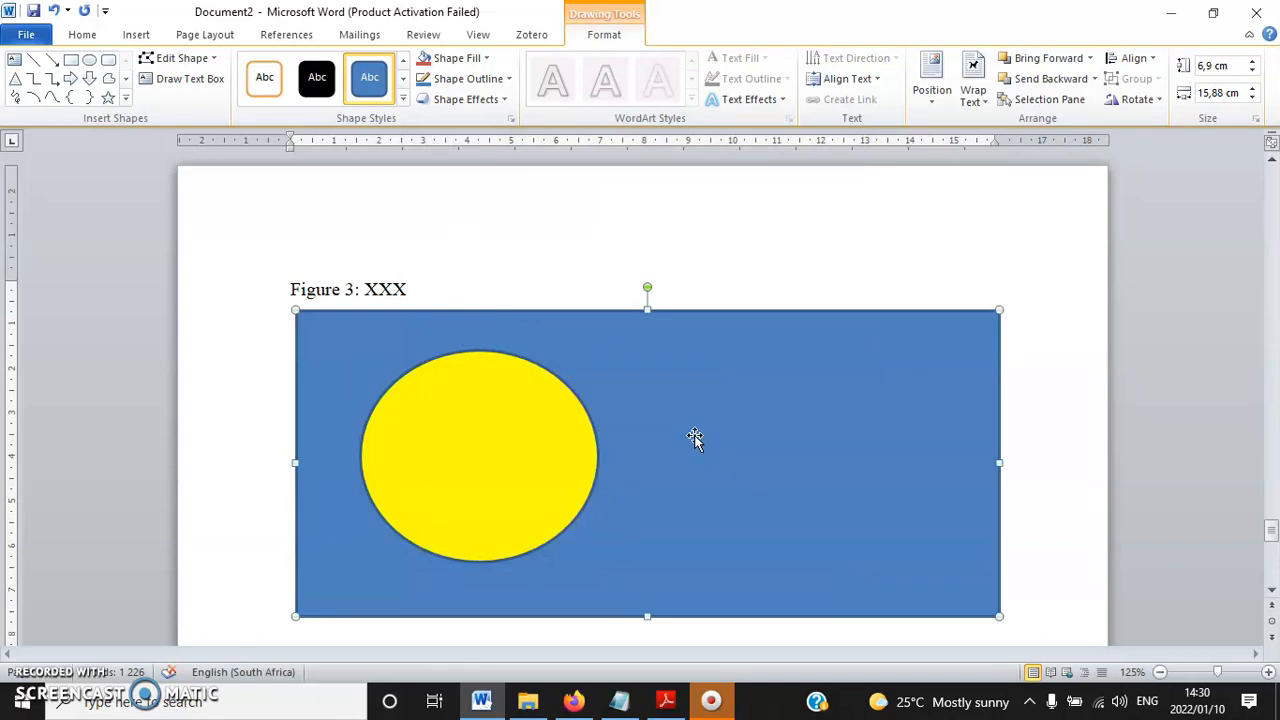
Insert a Simple Text Box and place it over the blue rectangle, beside the yellow ellipse.
{"action": "left_click", "coordinate": [136, 34]}
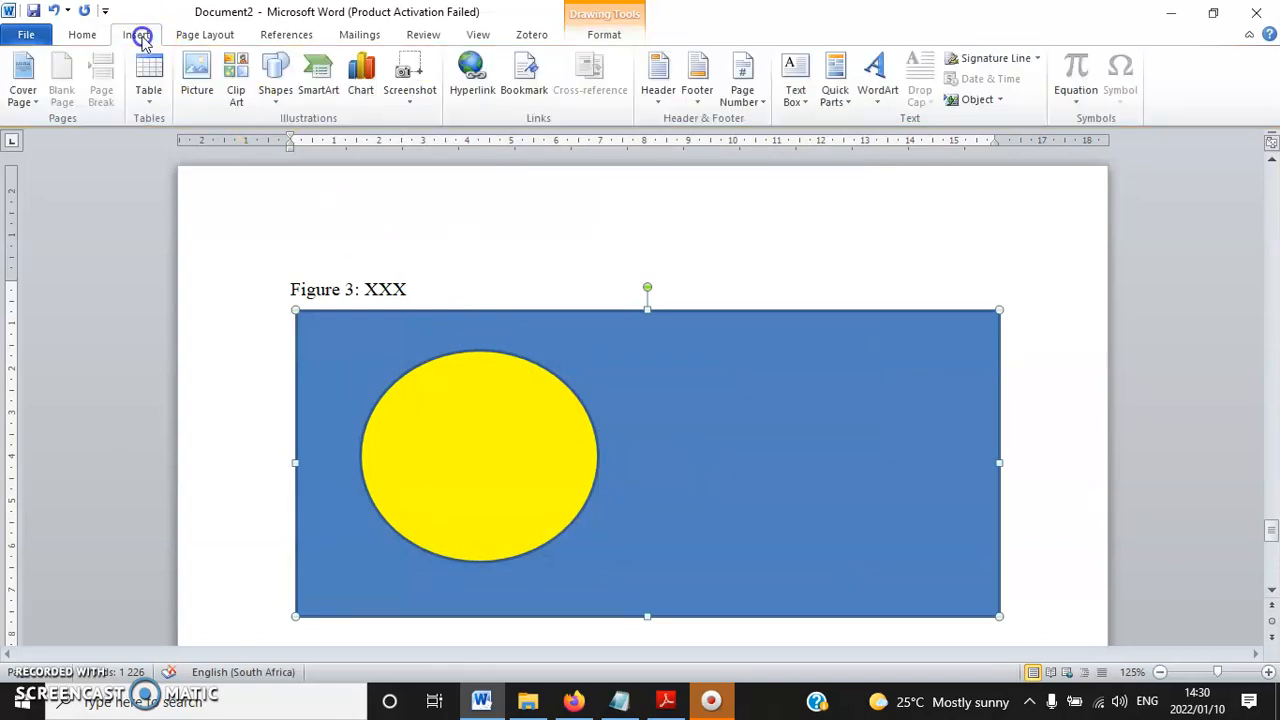
{"action": "left_click", "coordinate": [796, 100]}
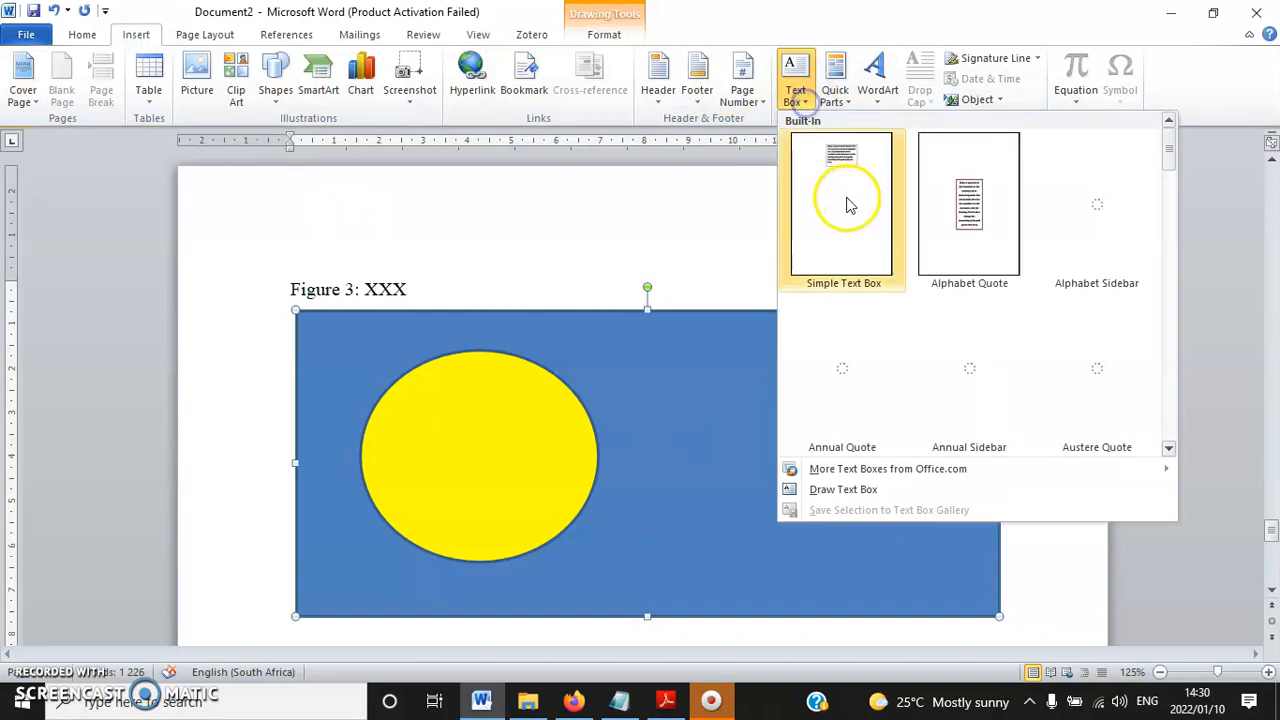
{"action": "left_click", "coordinate": [838, 395]}
{"action": "left_click_drag", "start_coordinate": [712, 514], "coordinate": [866, 551]}
Replace the text box's placeholder quote with text beginning "I am".
{"action": "left_click_drag", "start_coordinate": [734, 520], "coordinate": [655, 368]}
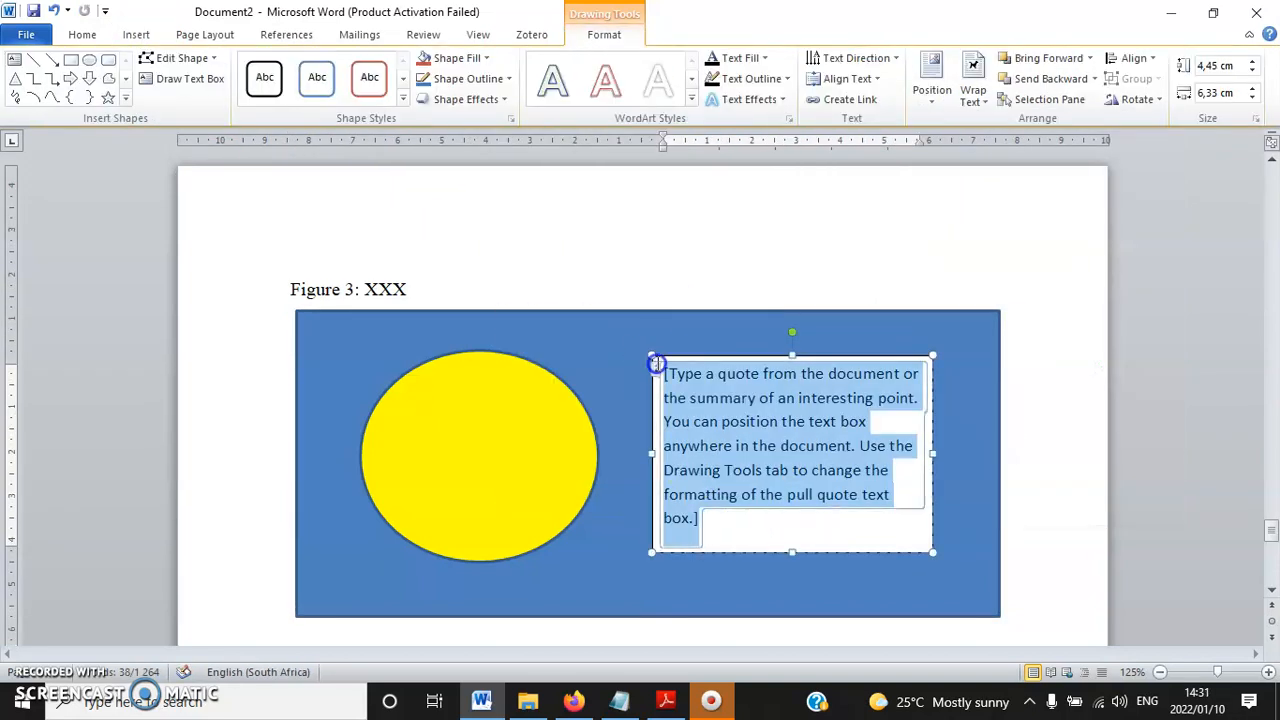
{"action": "type", "text": "I am"}
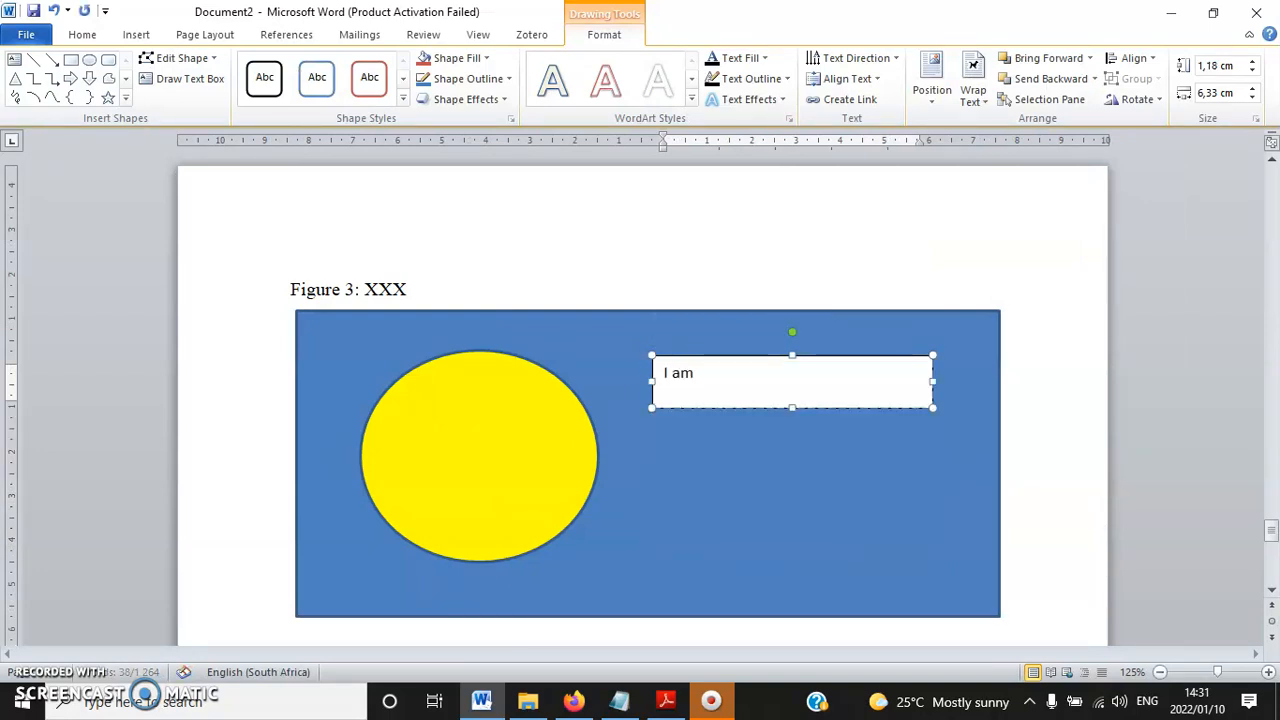